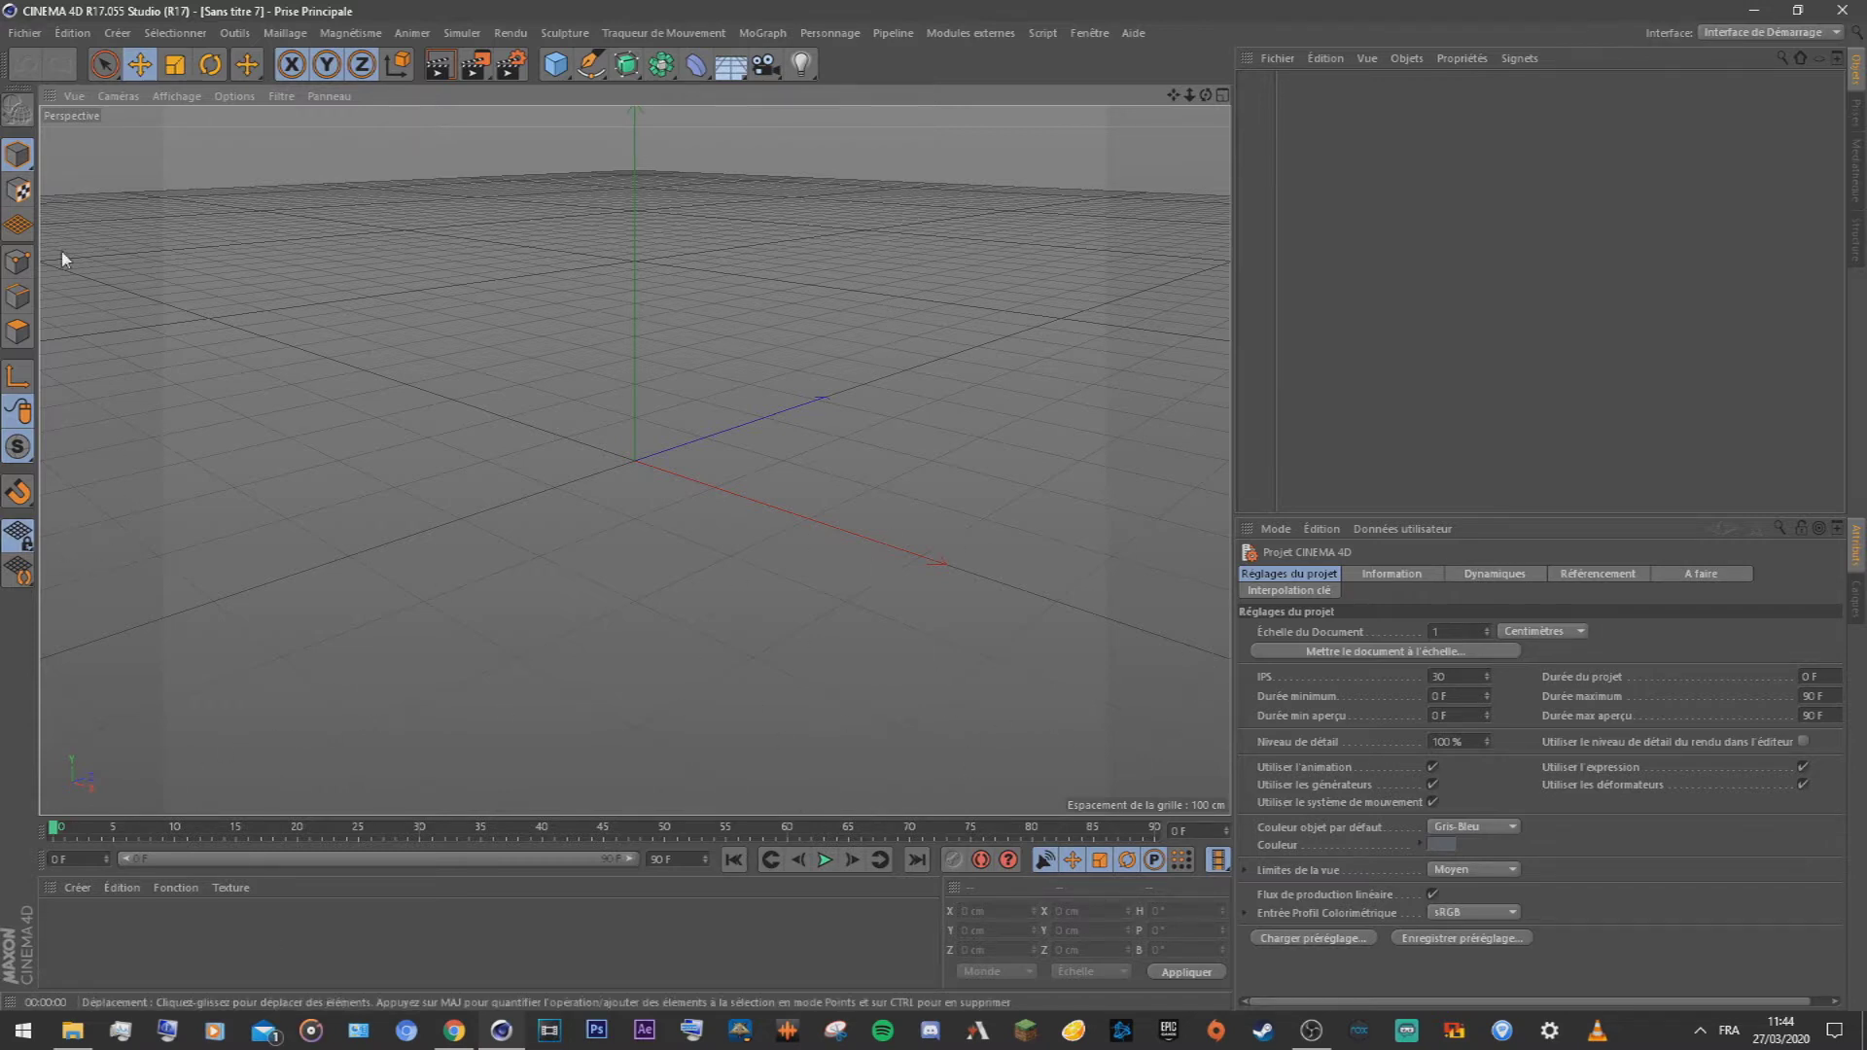
Step: Add a plane to the scene and set its width and height to 4500 cm each
click(121, 33)
mouse_move(146, 61)
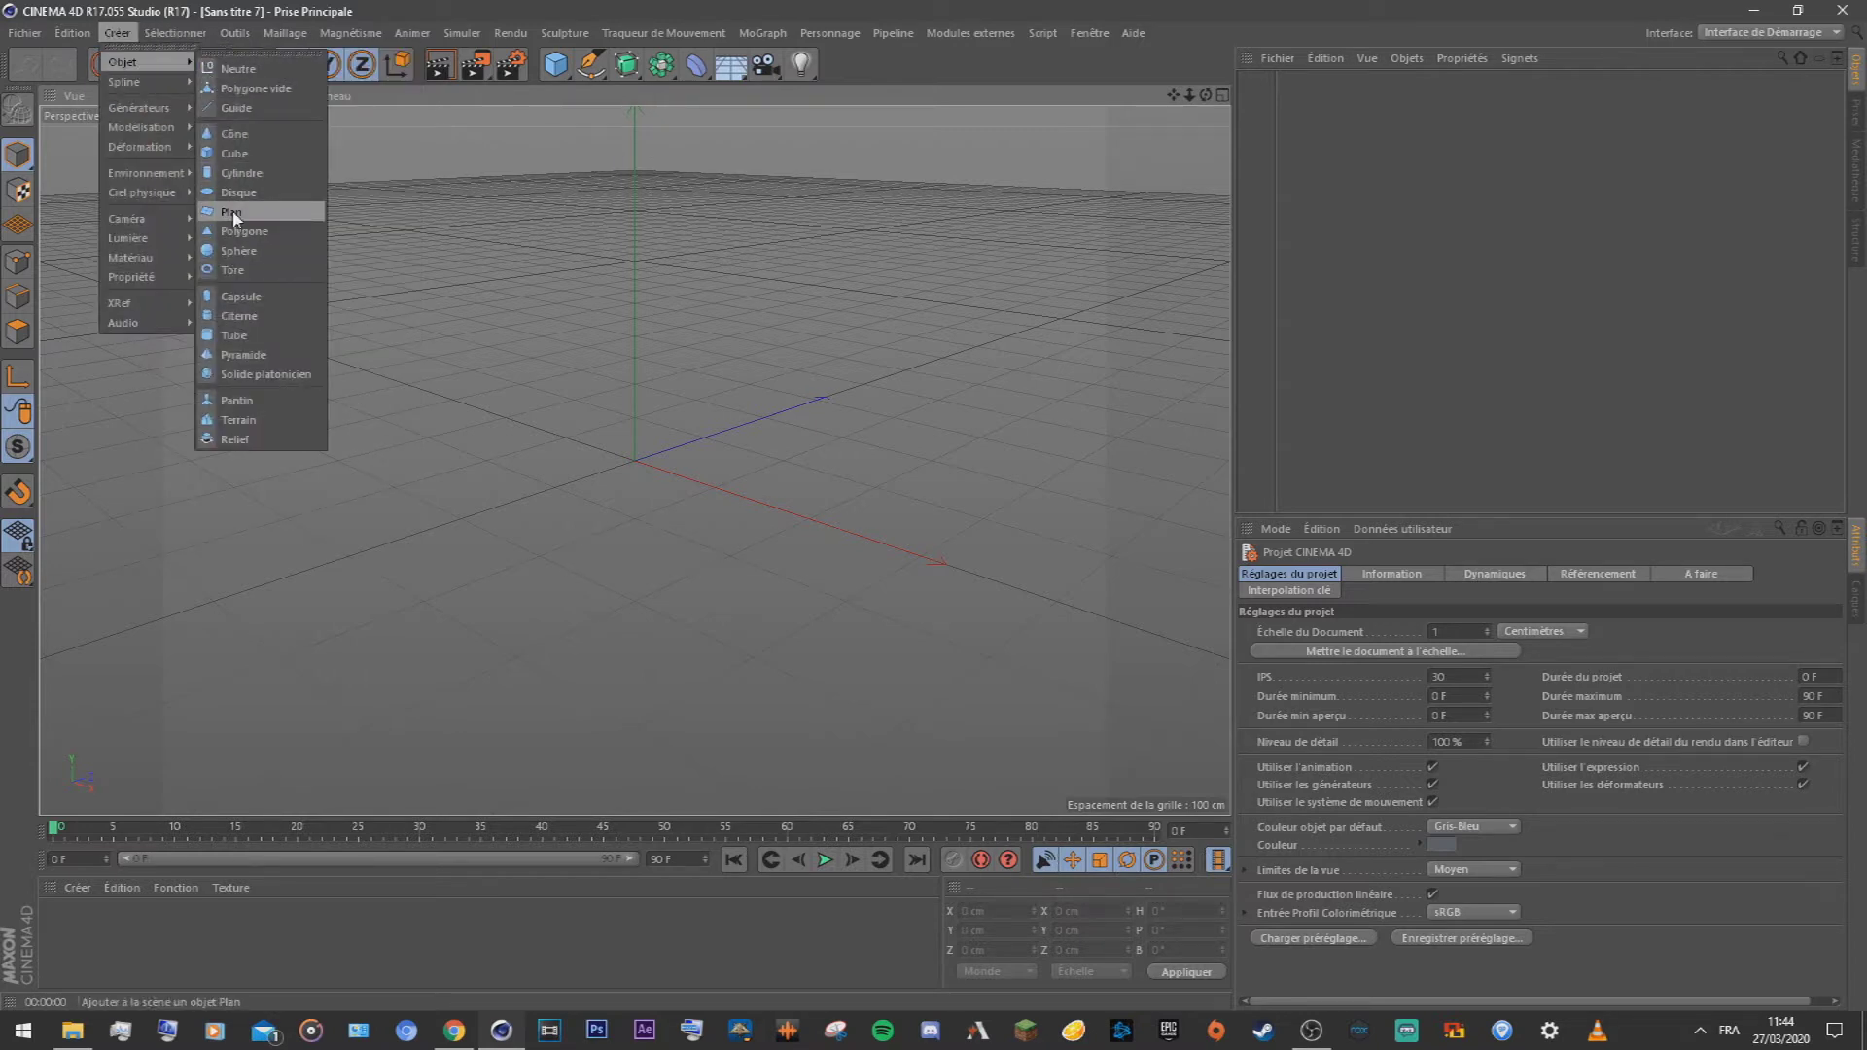
click(232, 212)
click(1416, 617)
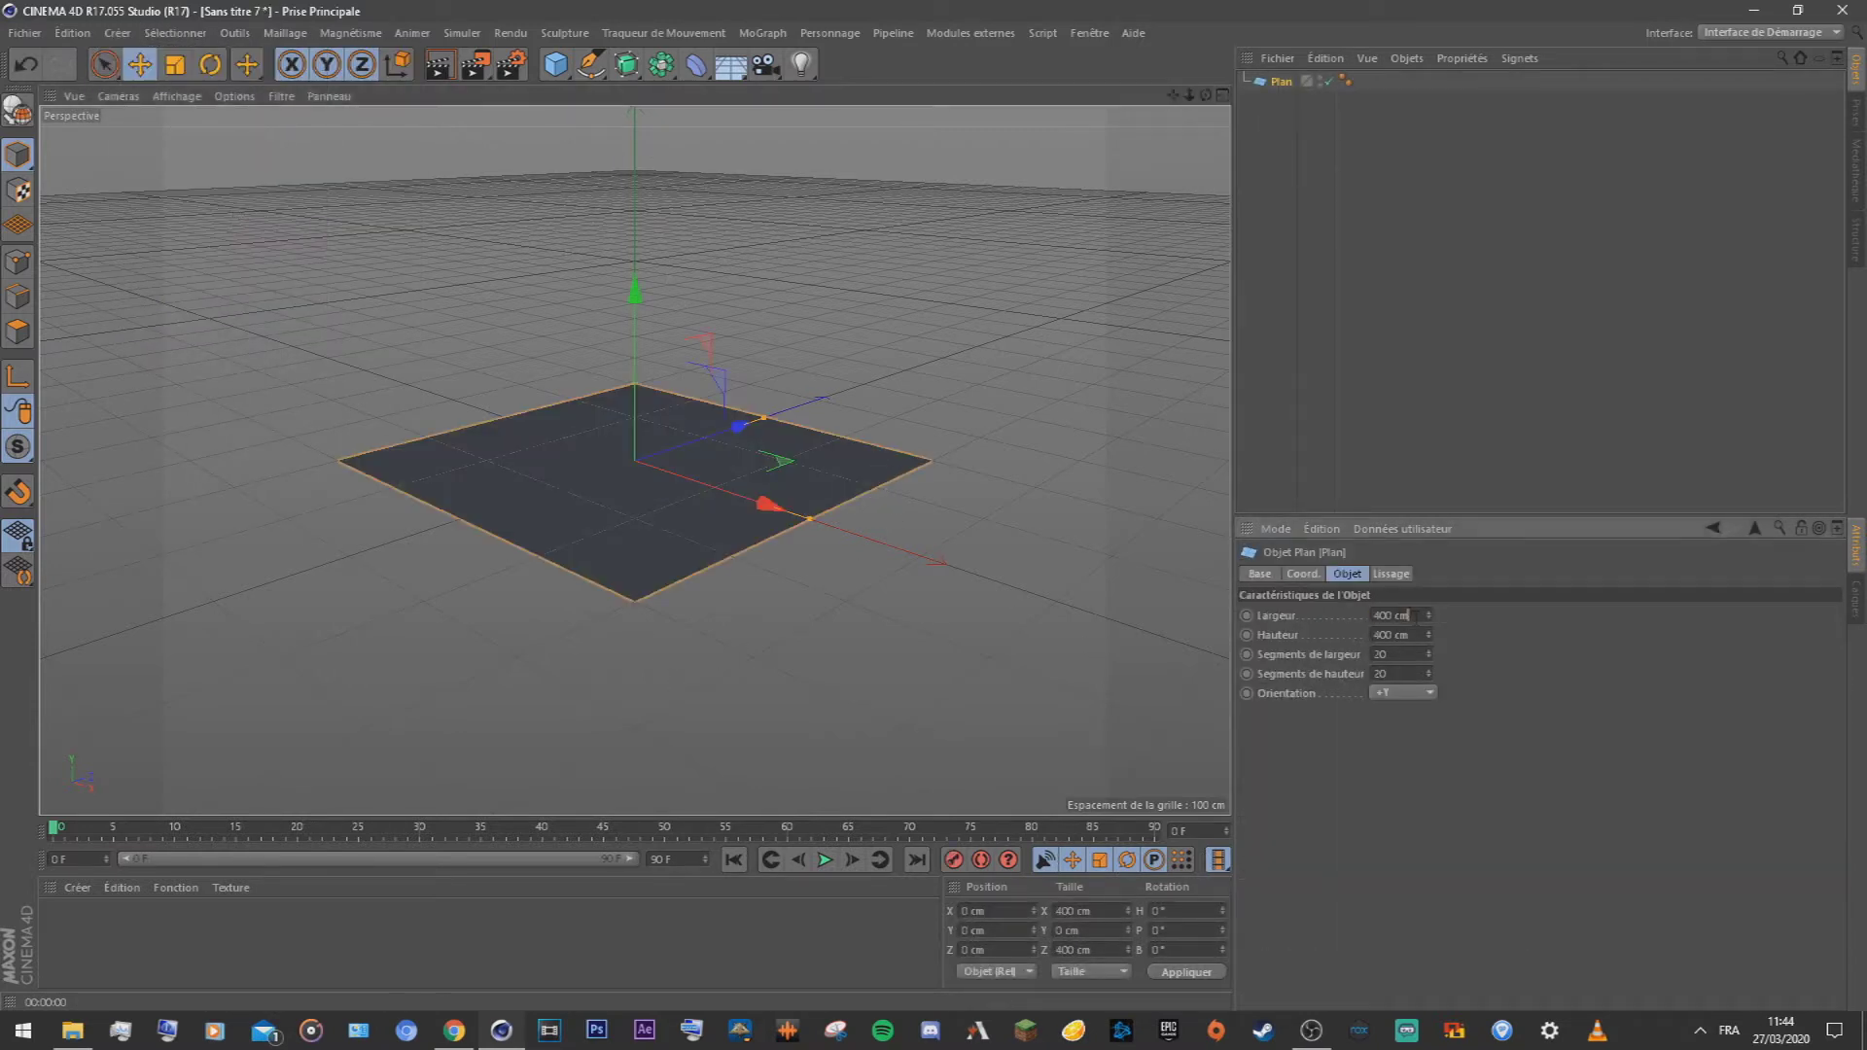
text(4500)
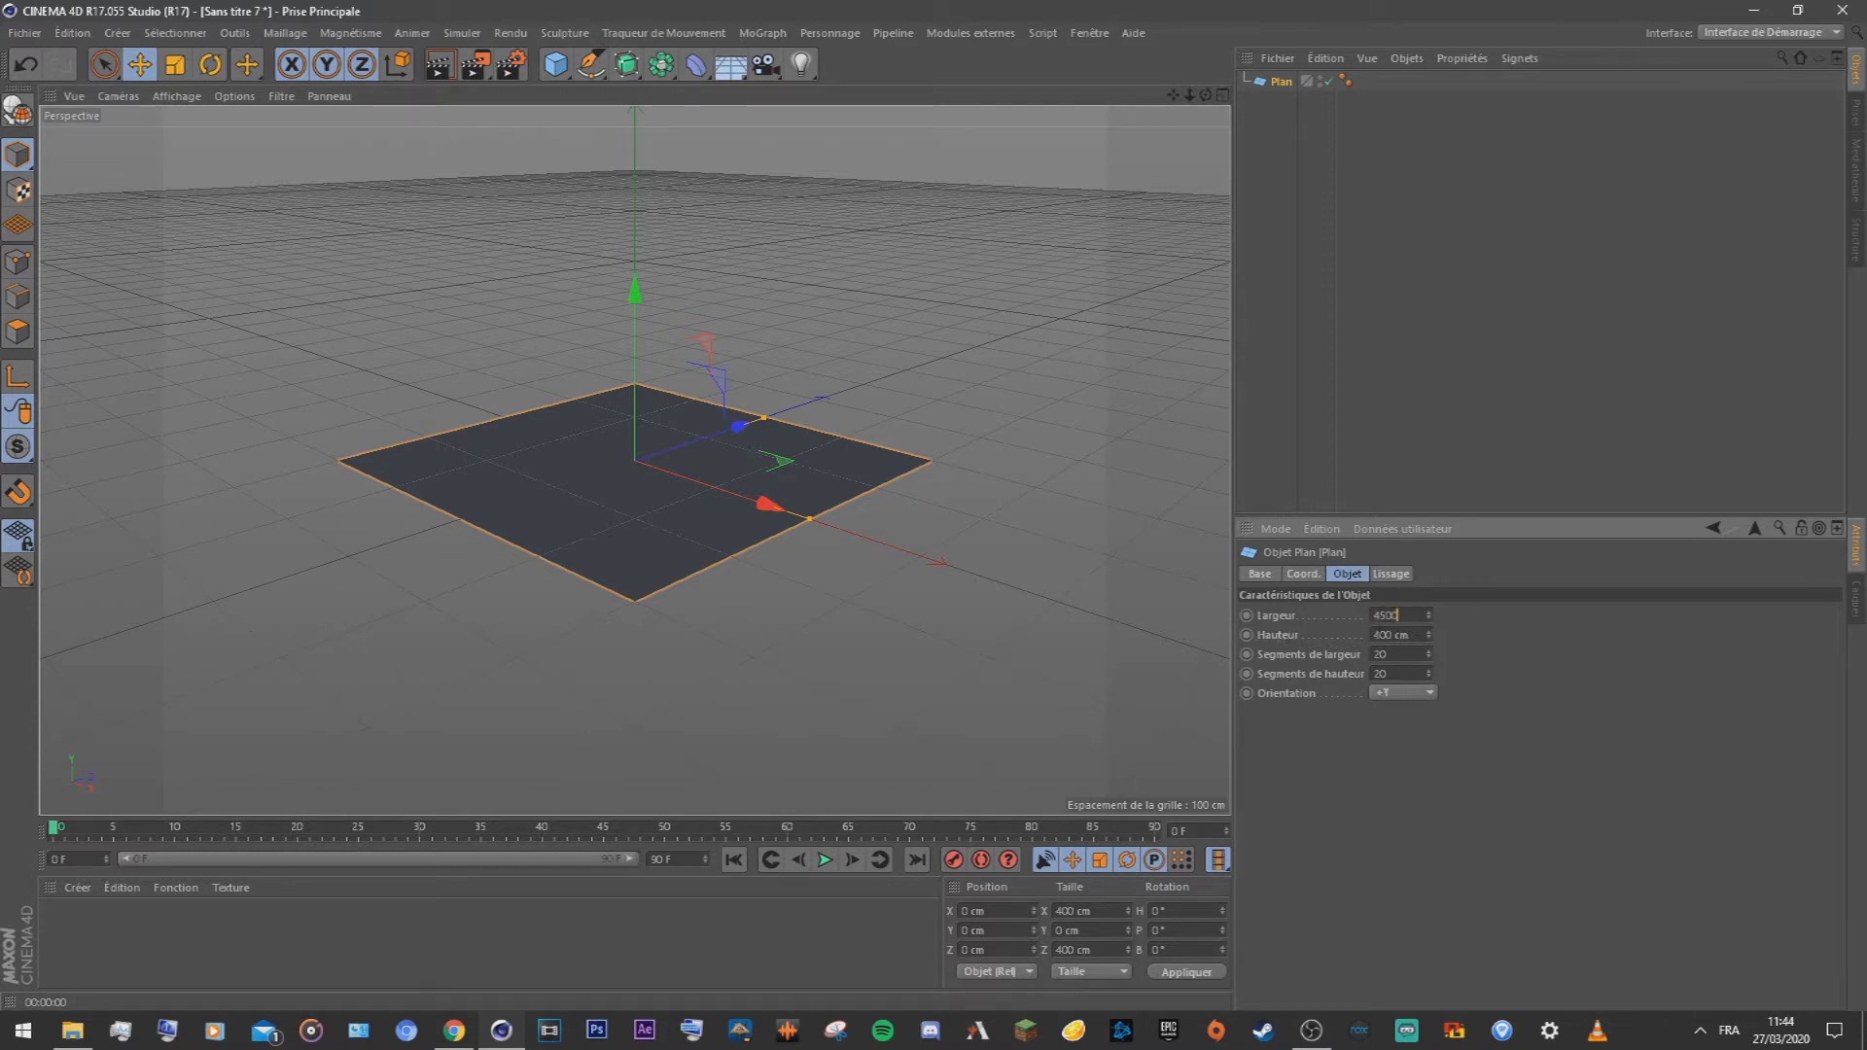
drag(1416, 636, 1188, 639)
text(4500)
click(1535, 676)
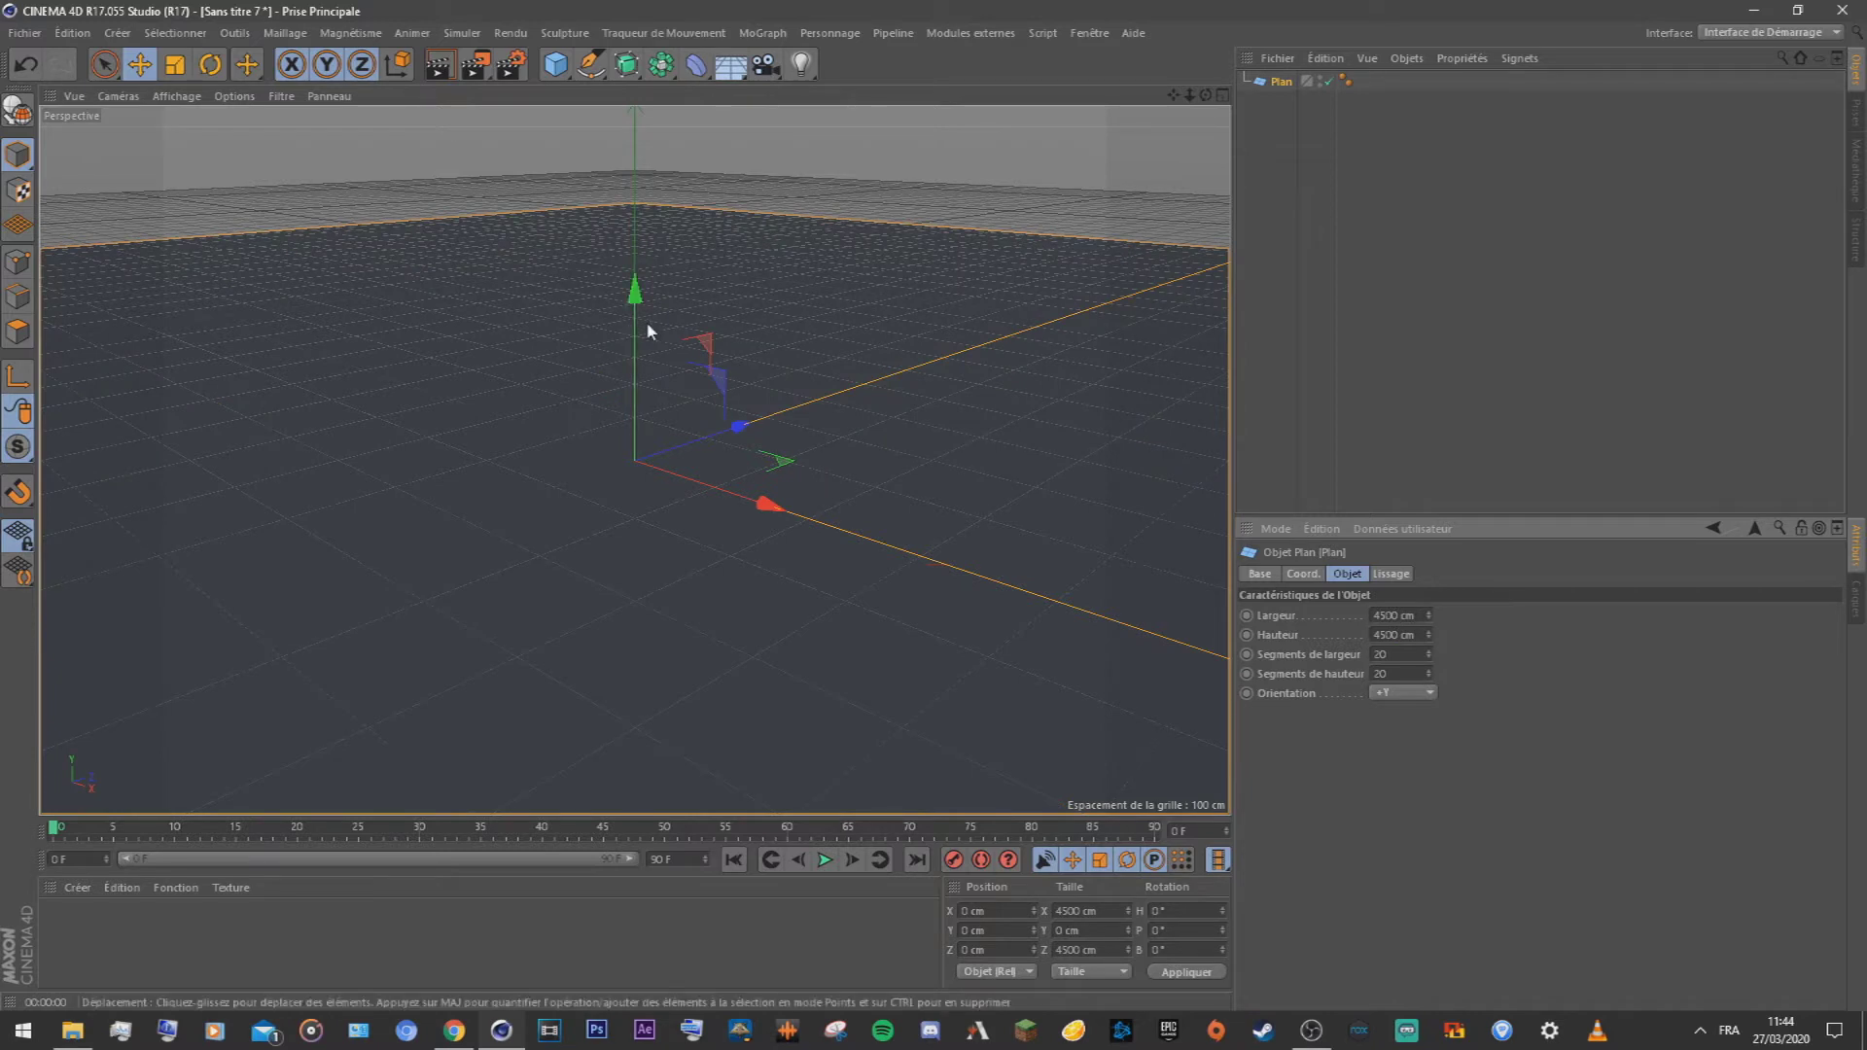
Step: Set the film format in the render output settings to HDTV (16:9)
click(520, 74)
click(162, 155)
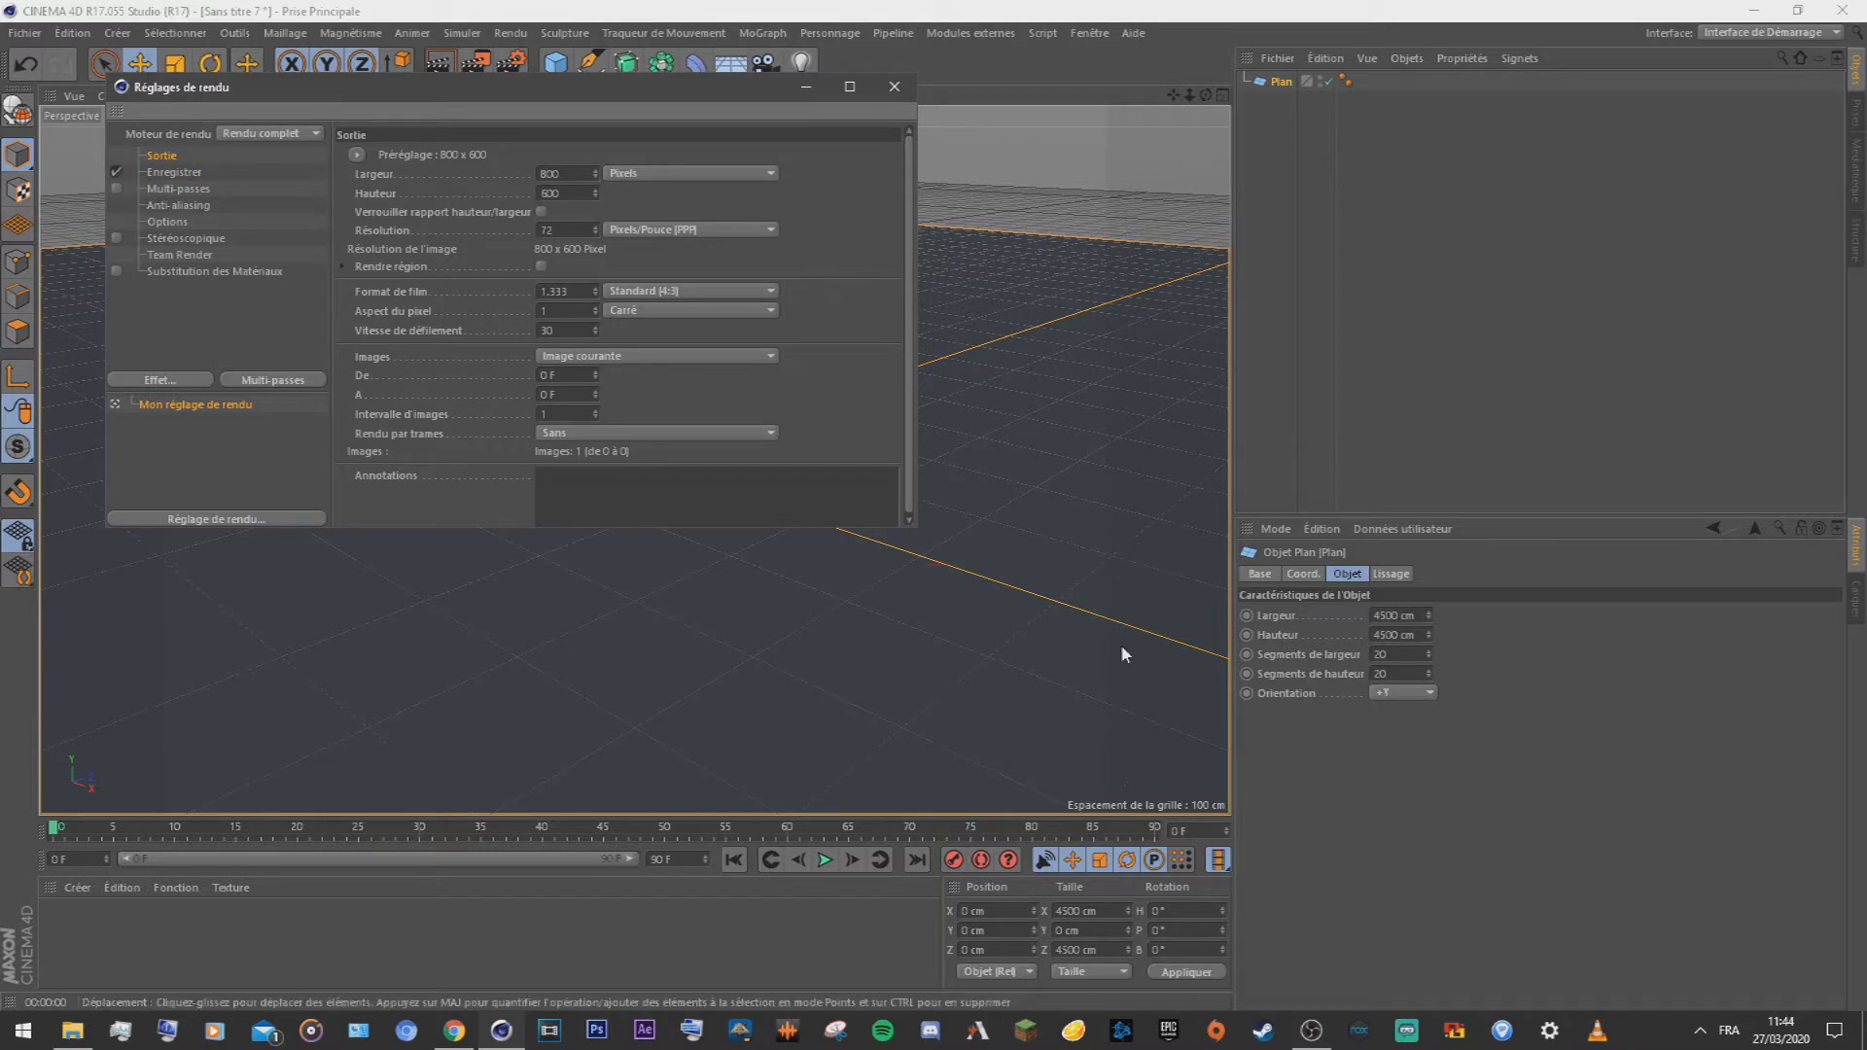
click(675, 294)
click(664, 366)
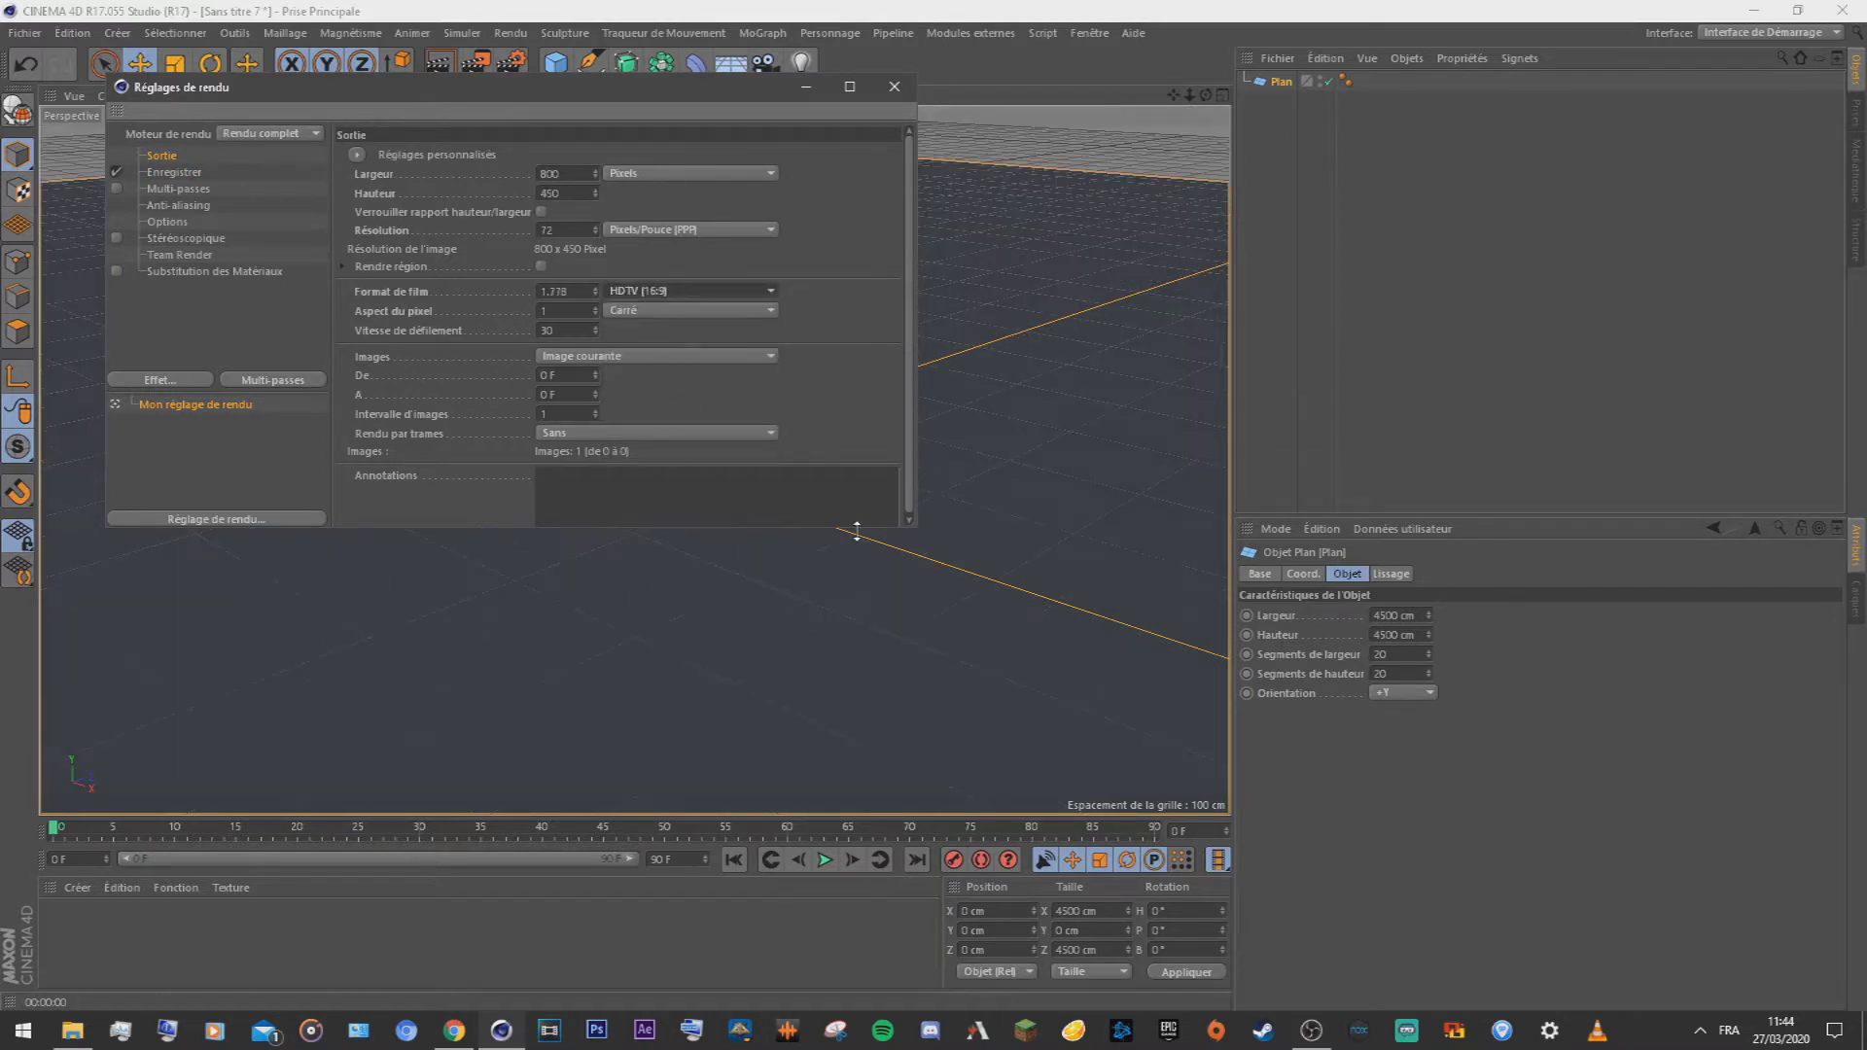
click(894, 86)
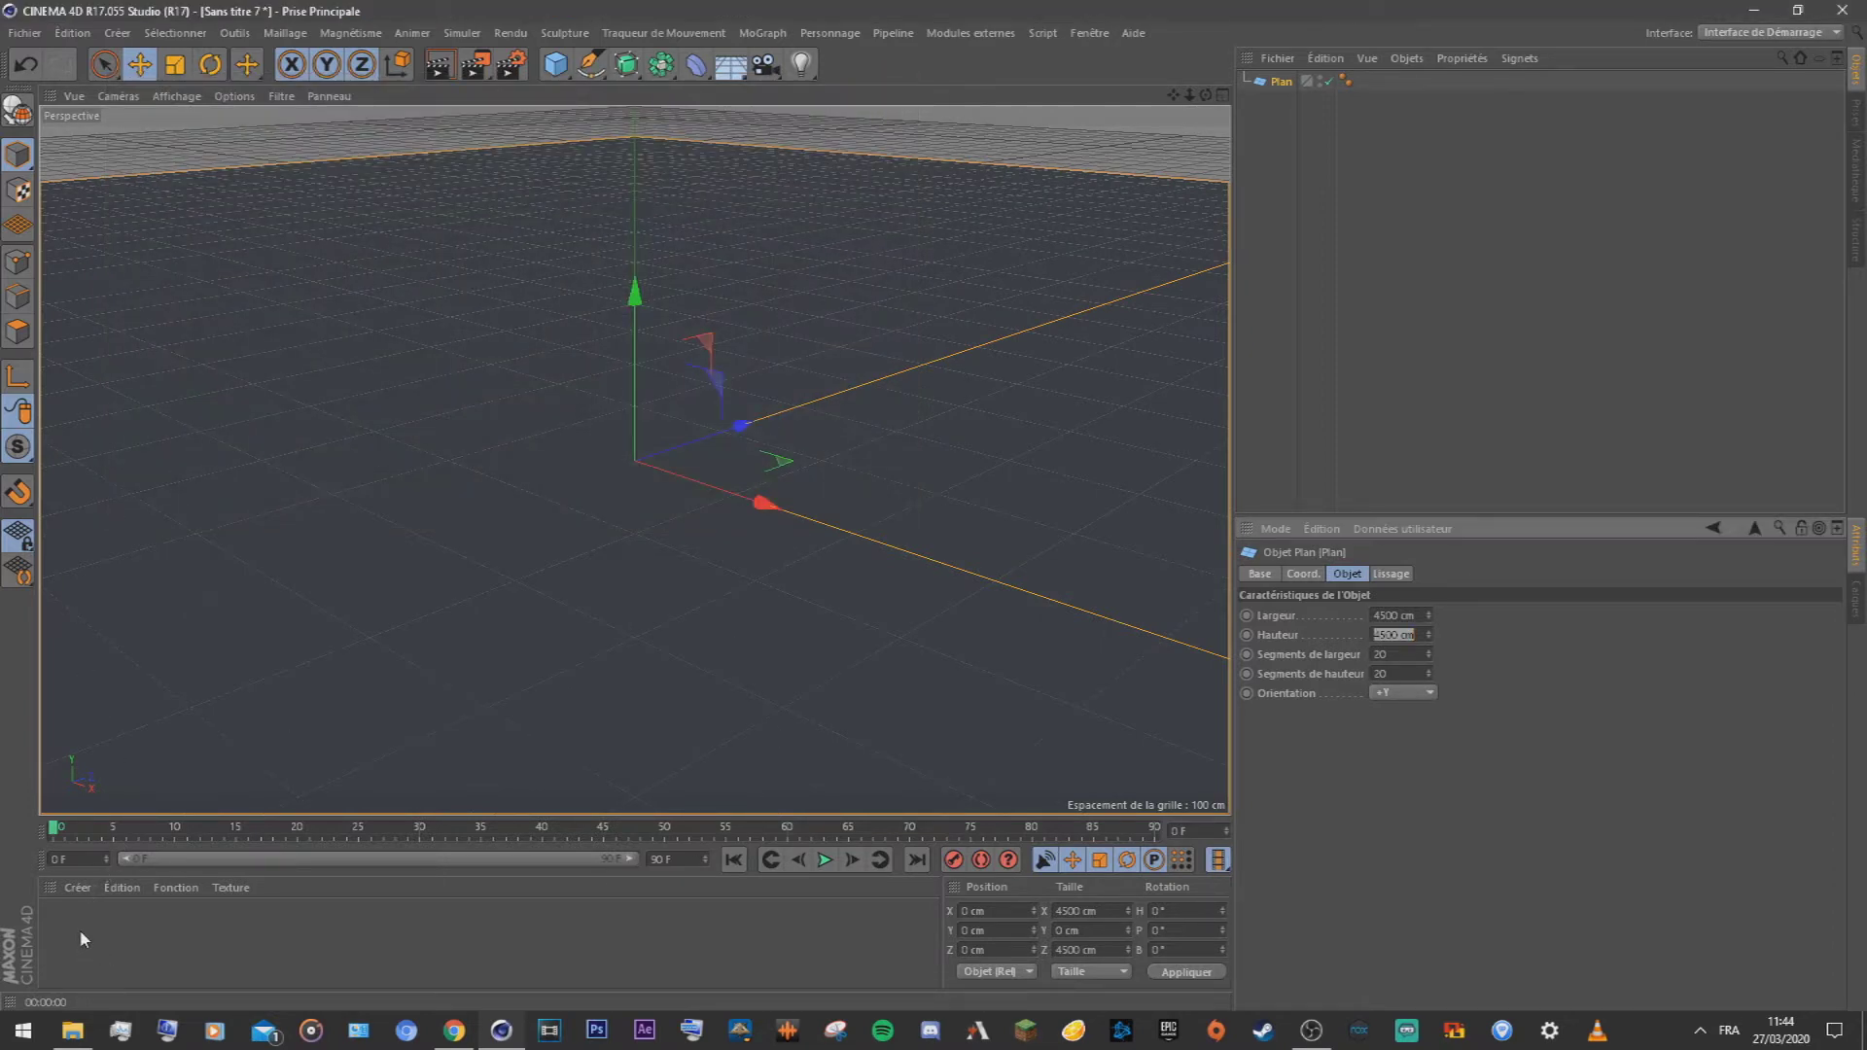
Step: Create a new material and assign the checkerboard (Echiquier) shader as its colour texture
double_click(82, 939)
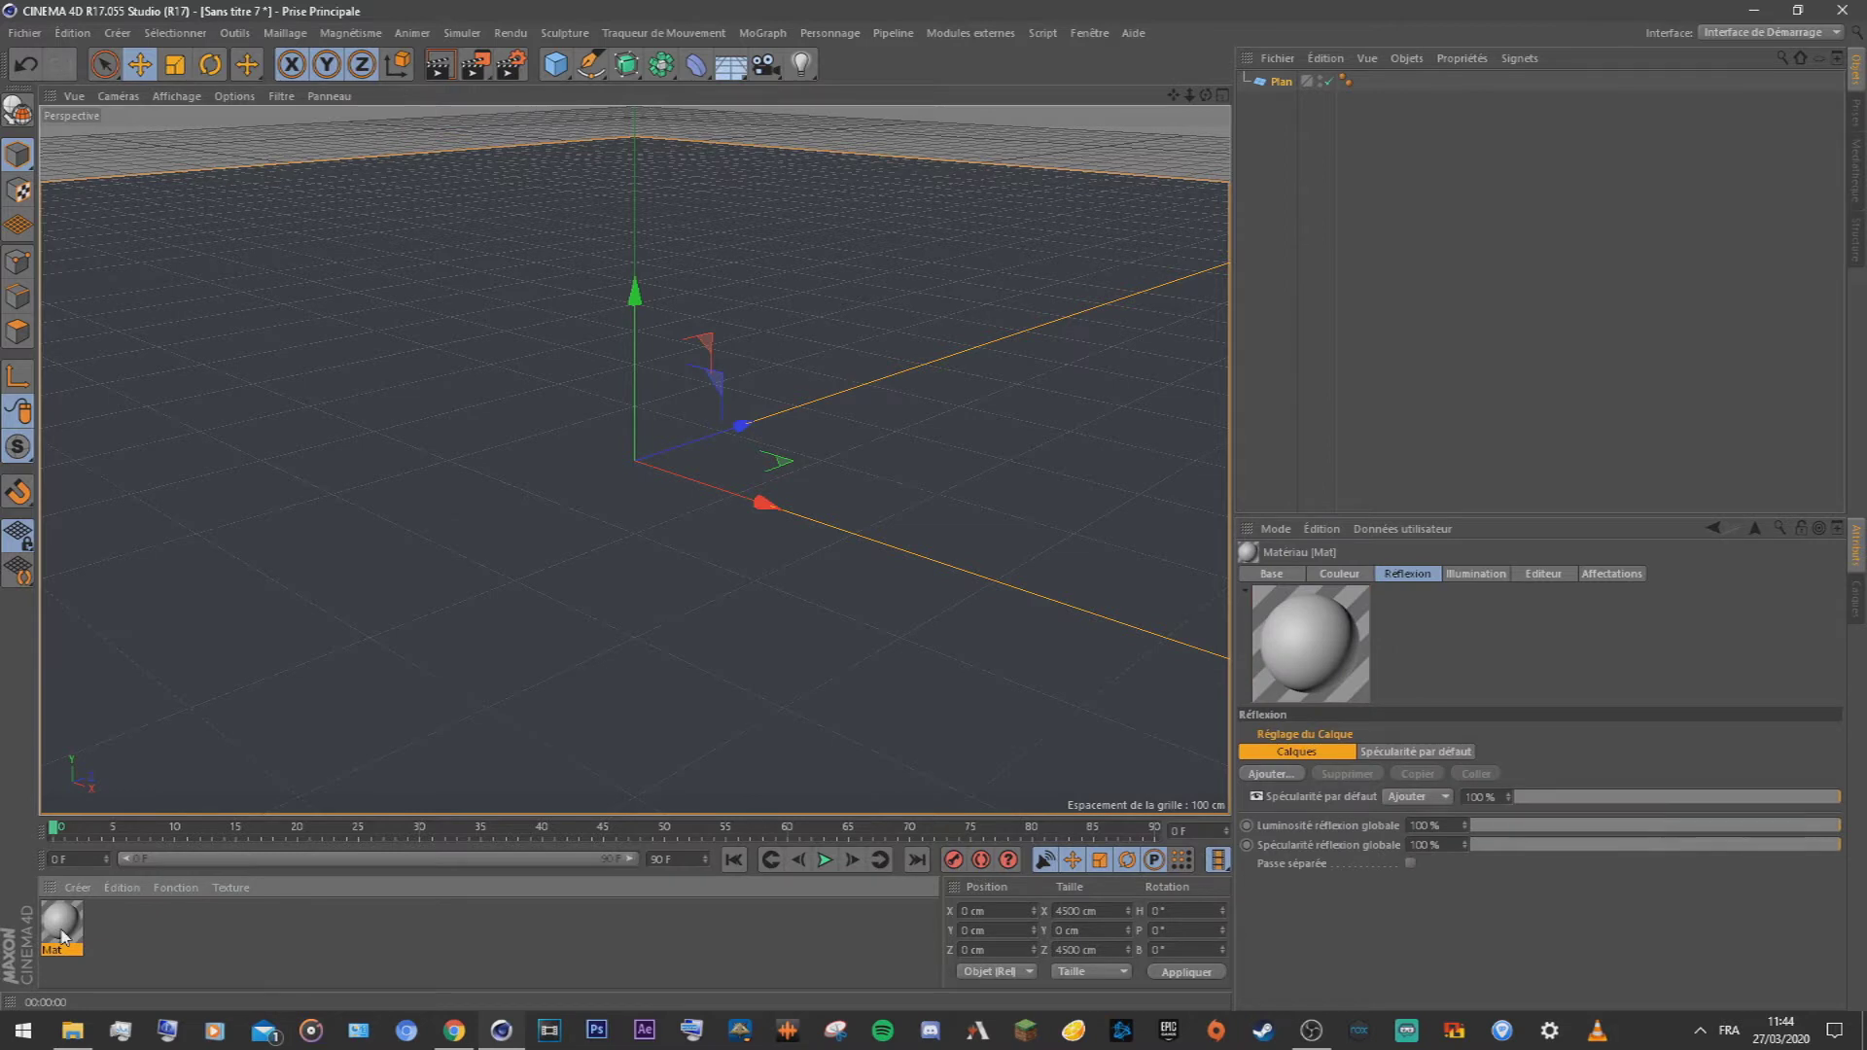
double_click(62, 937)
click(331, 336)
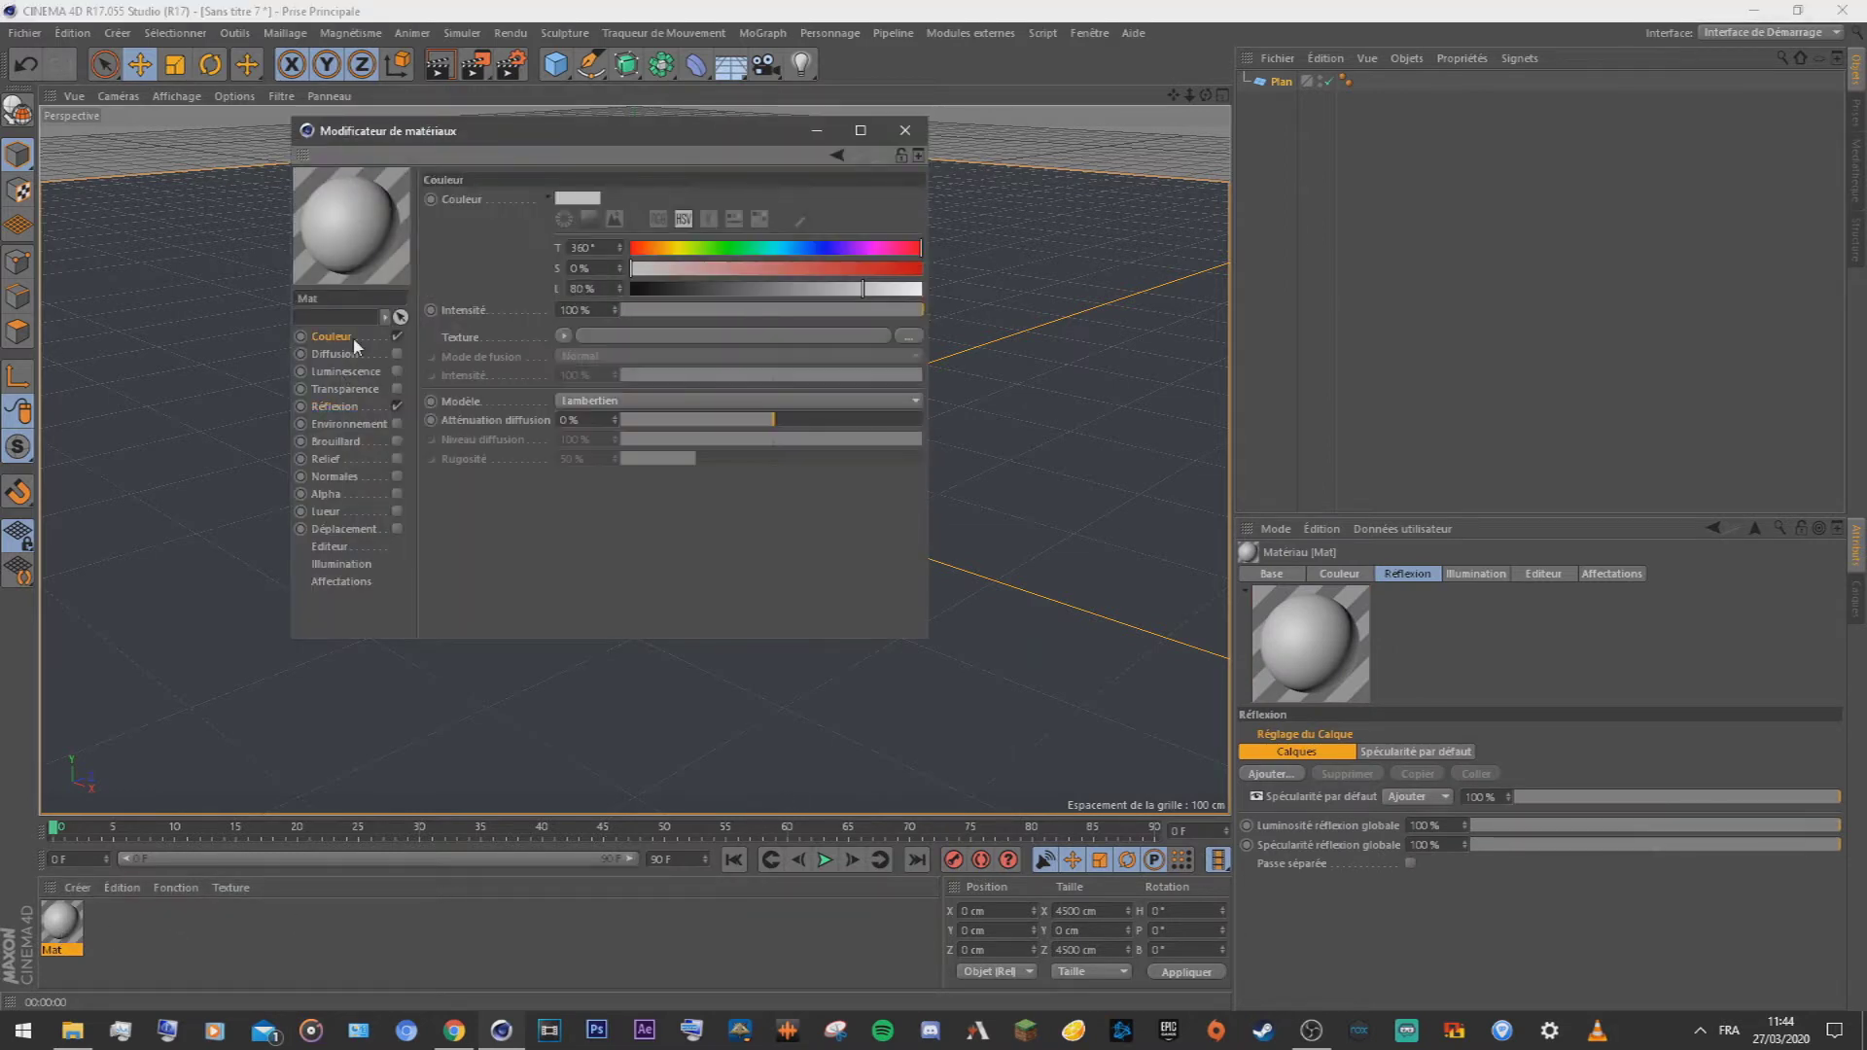
click(563, 336)
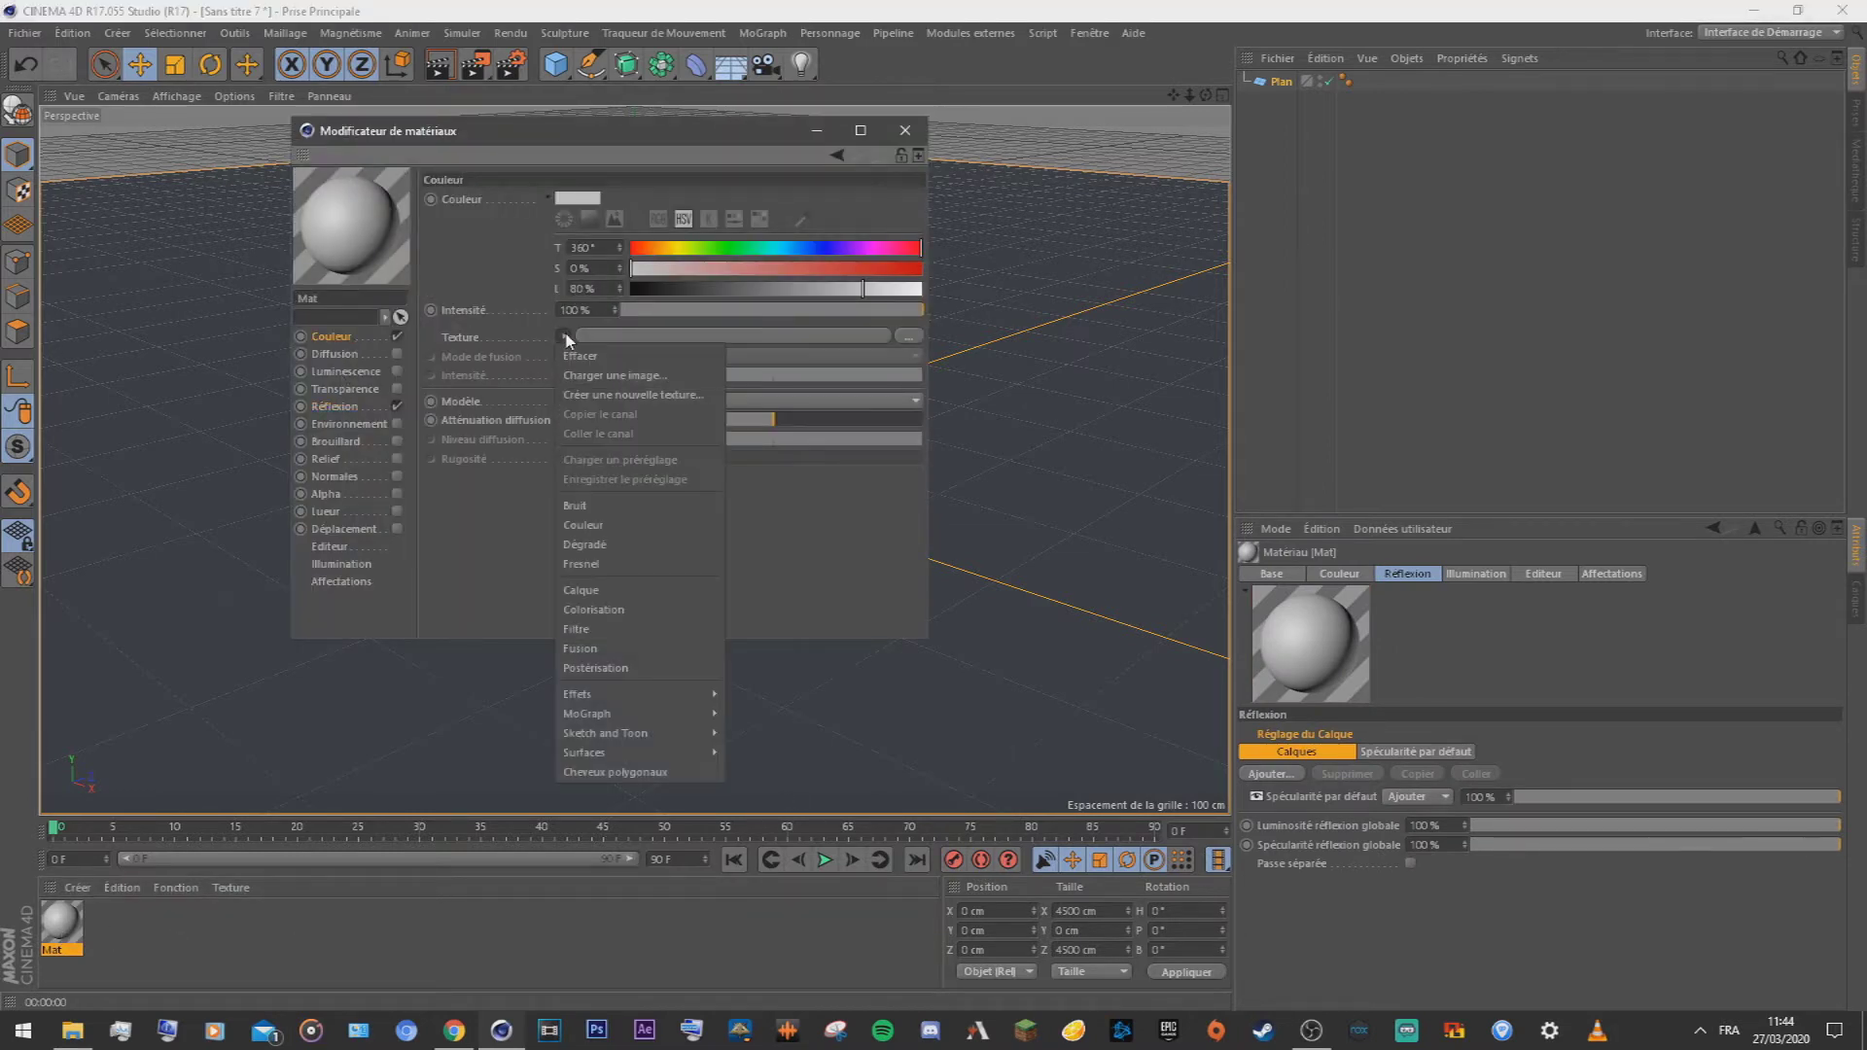
mouse_move(654, 705)
mouse_move(650, 752)
click(756, 709)
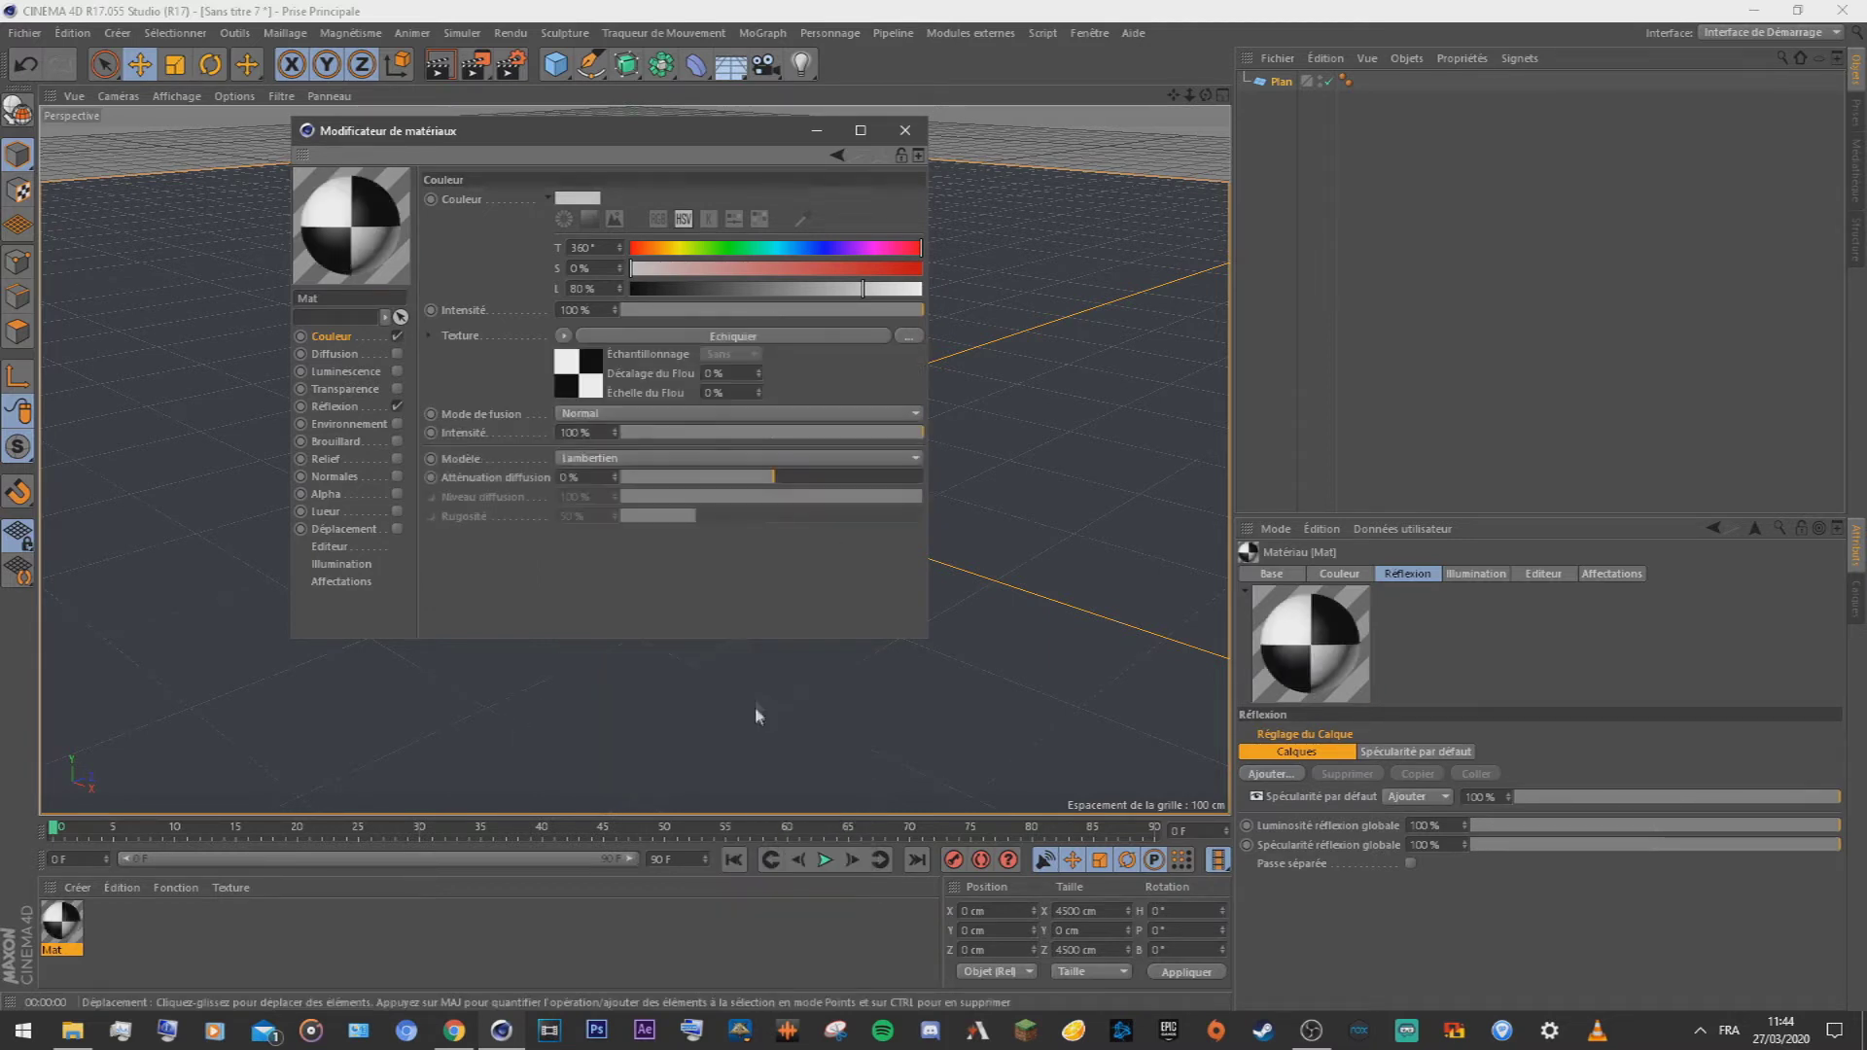
Step: Set the material's texture blend mode to Addition and its colour to 14 % saturation and 43 % brightness
mouse_move(666, 269)
mouse_down()
mouse_move(927, 275)
mouse_move(697, 273)
mouse_up()
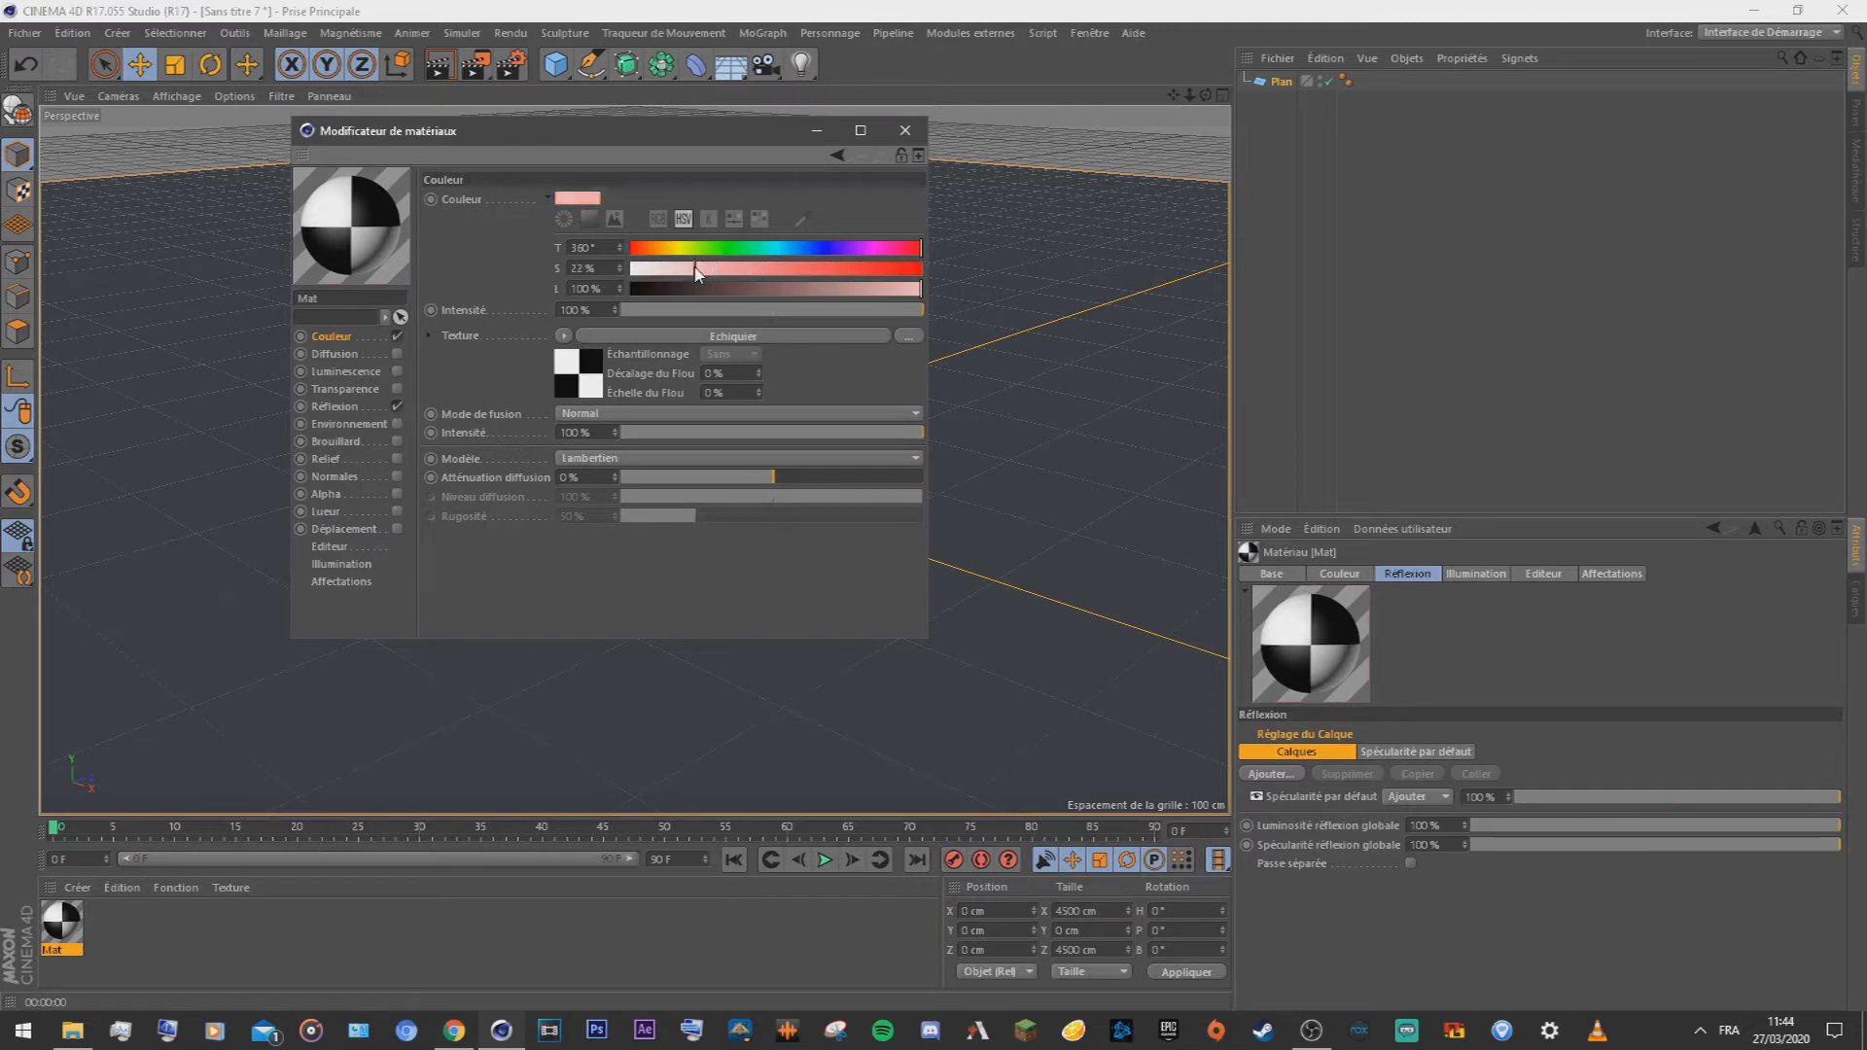
click(625, 419)
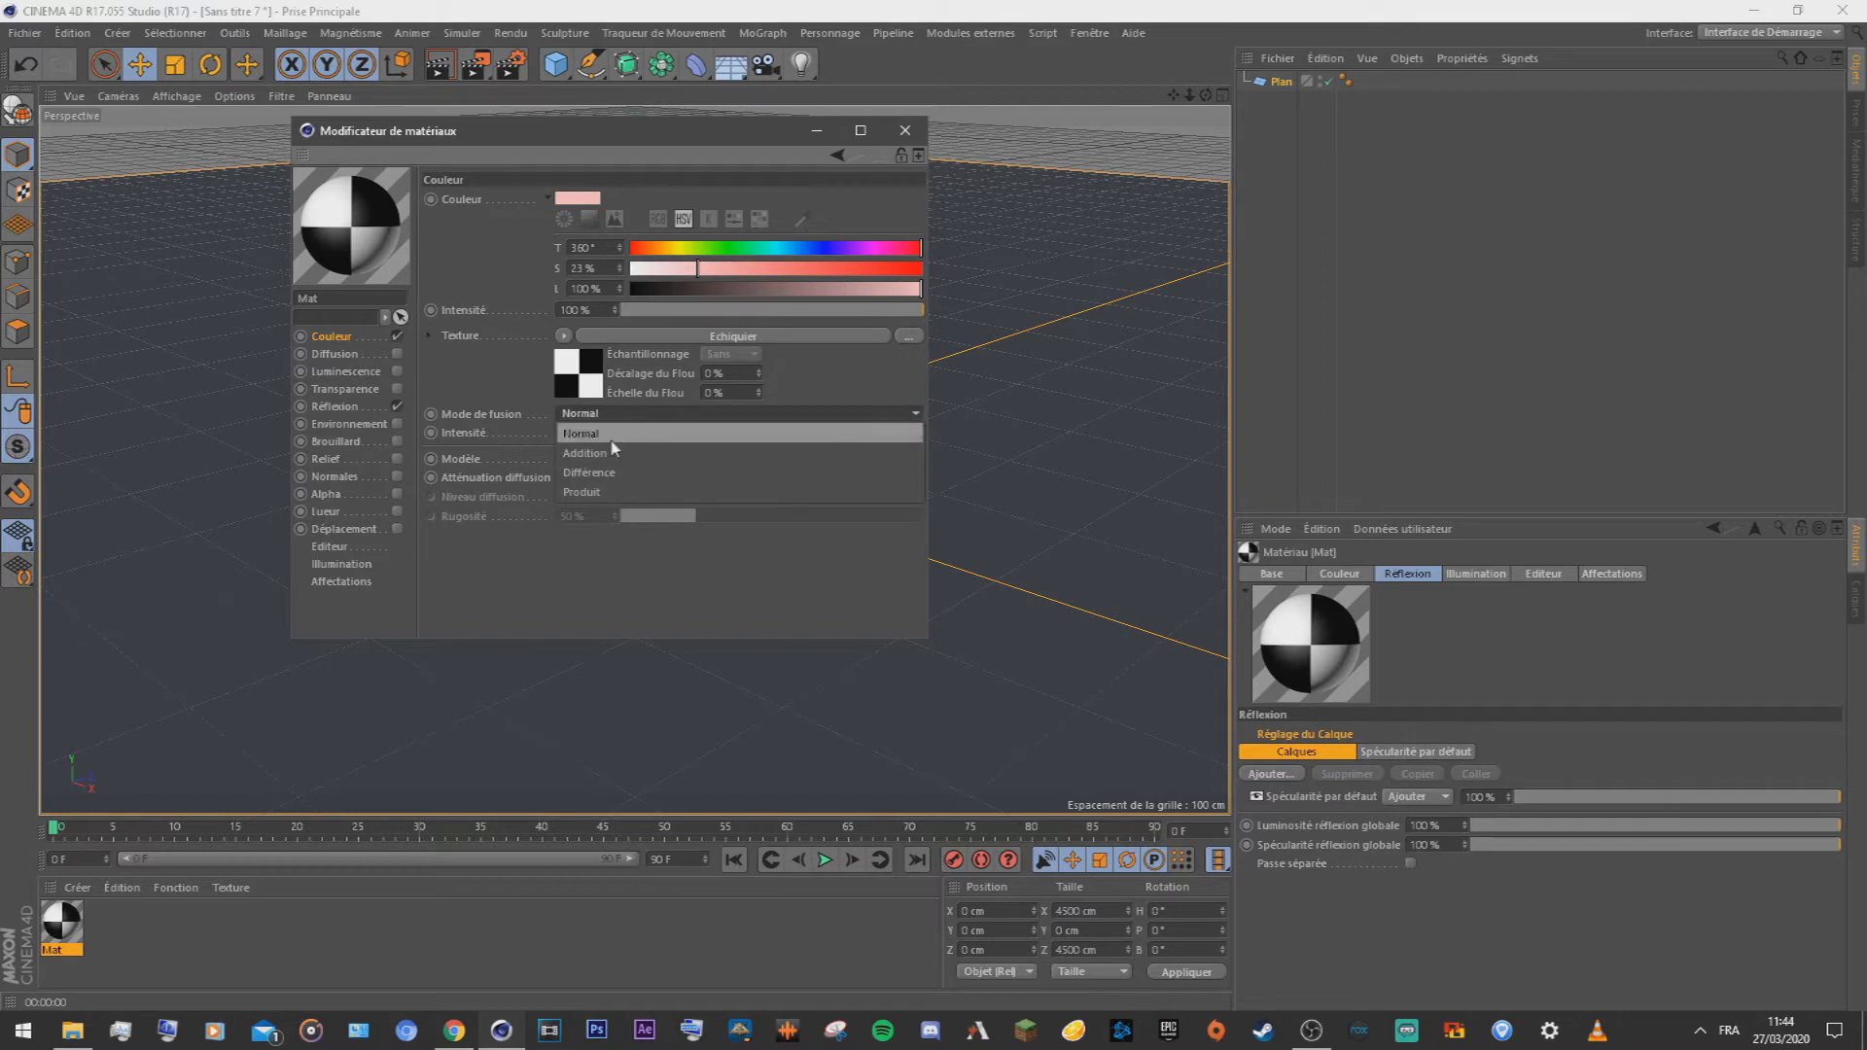
click(615, 439)
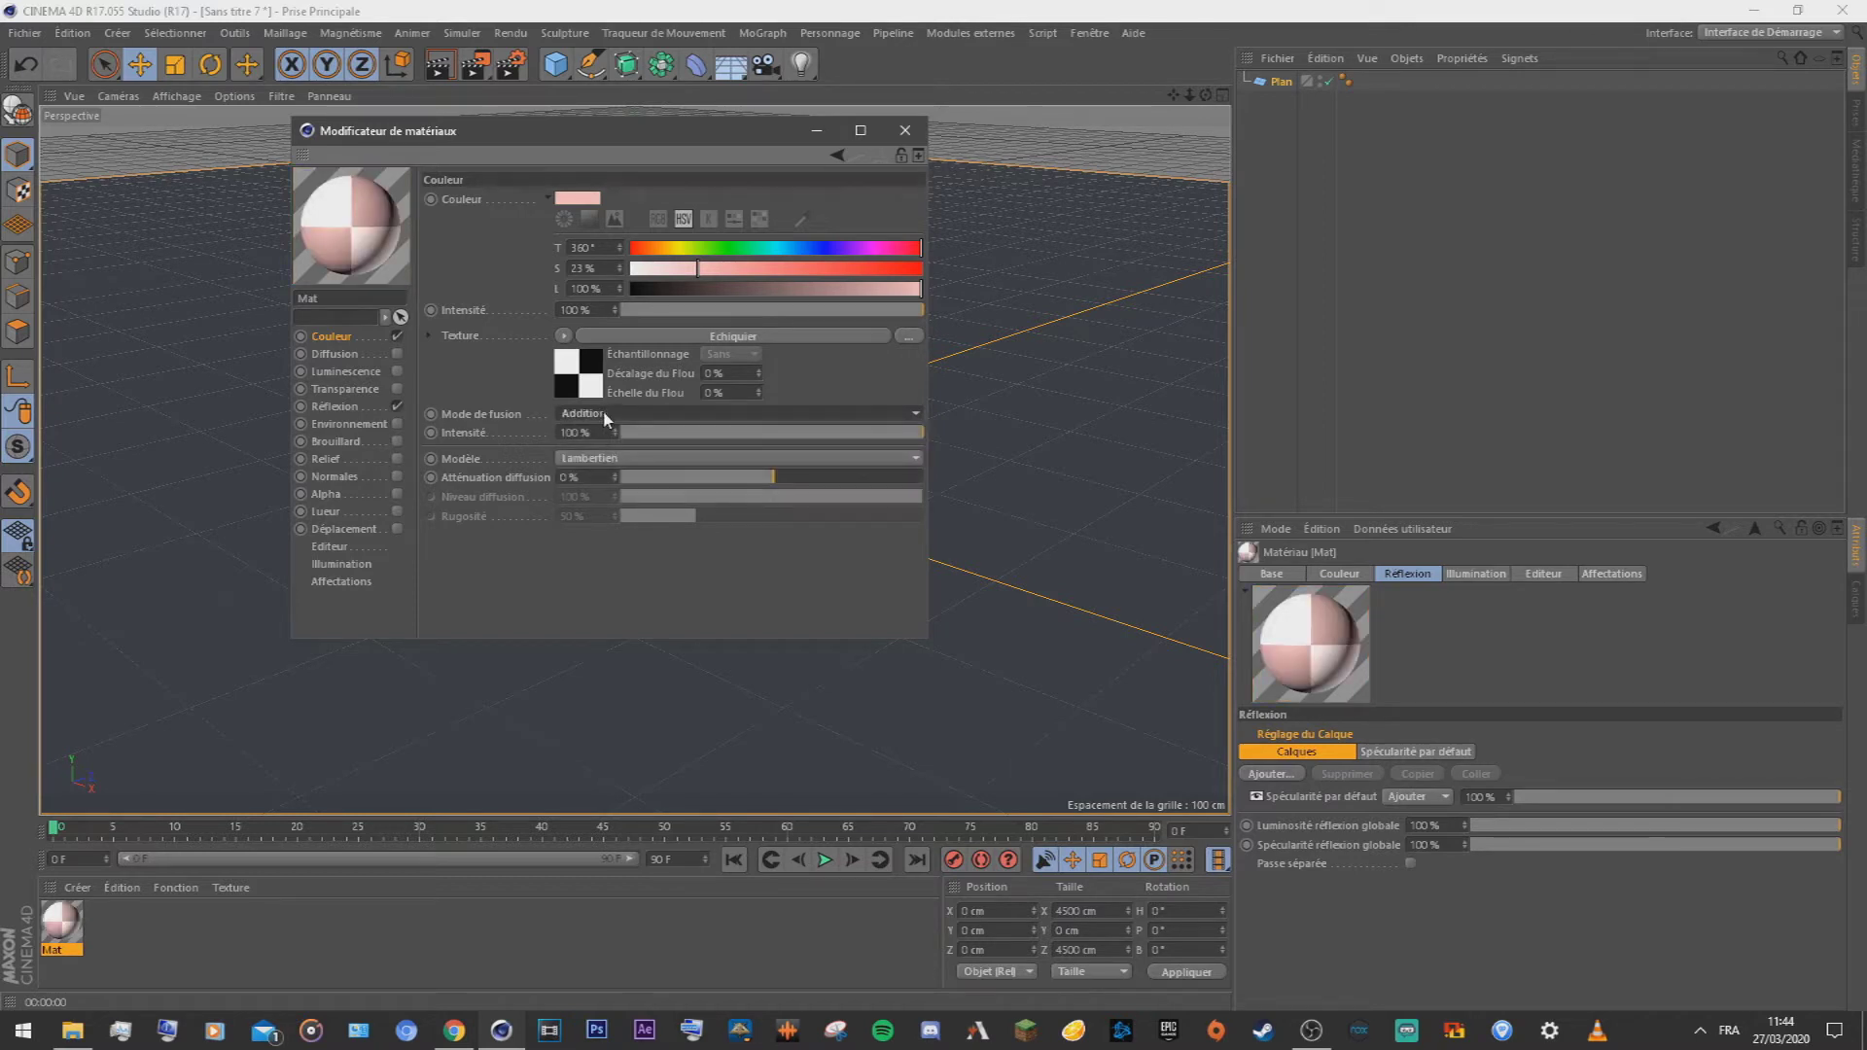
drag(700, 272, 632, 292)
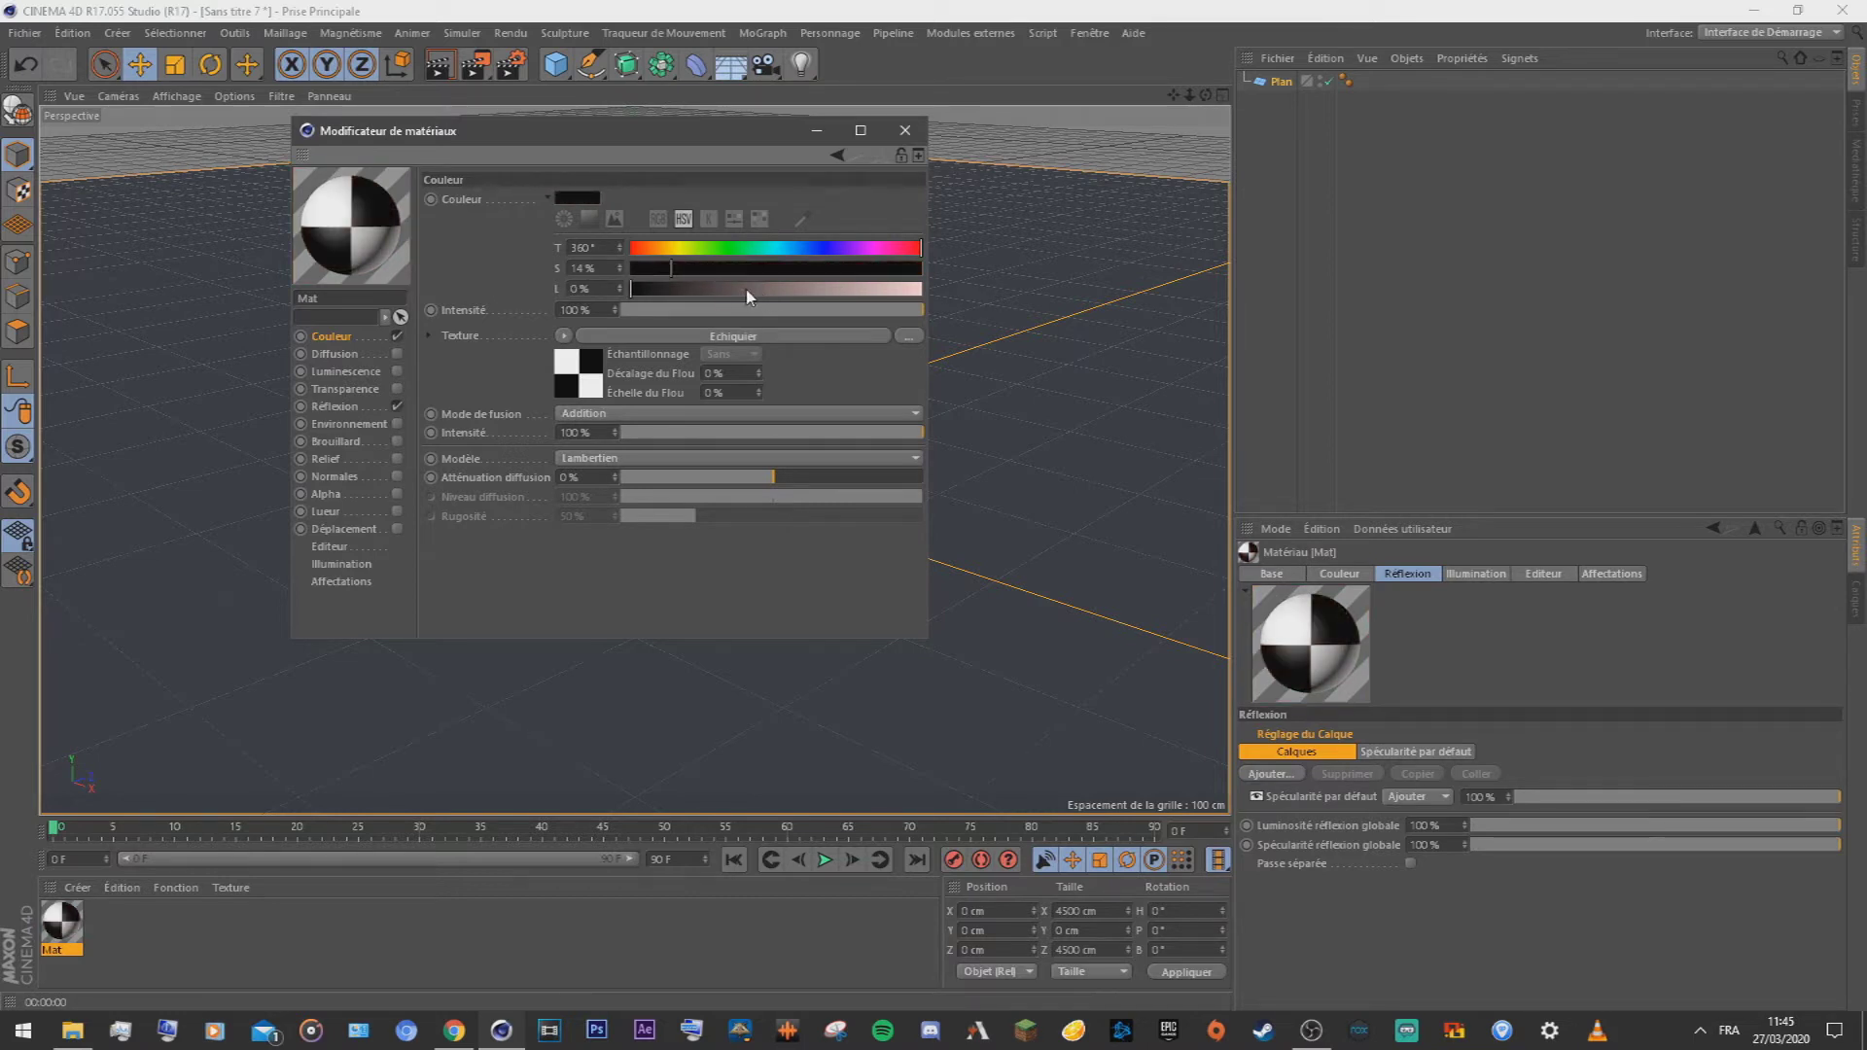
key(ctrl+z)
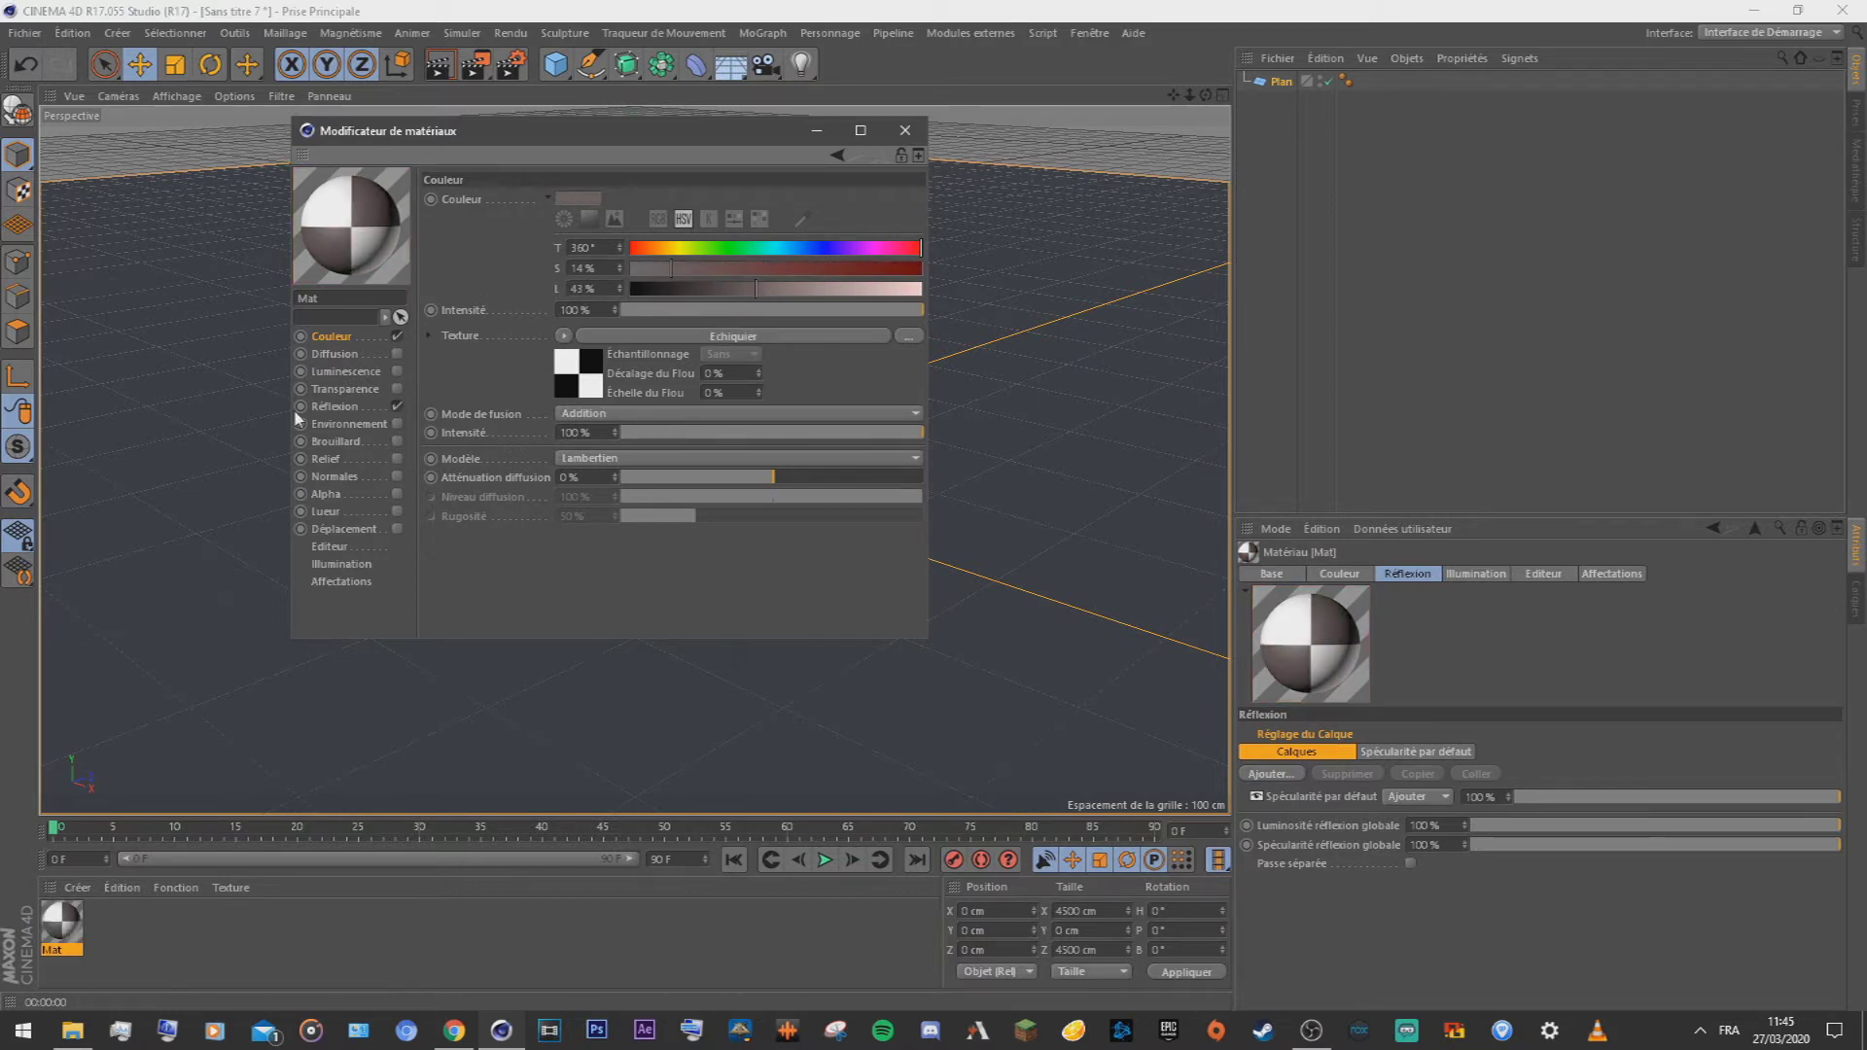
Step: Change the material's default specular layer to Beckmann with 0 % roughness, 50 % reflection intensity and 50 % specular intensity
click(341, 408)
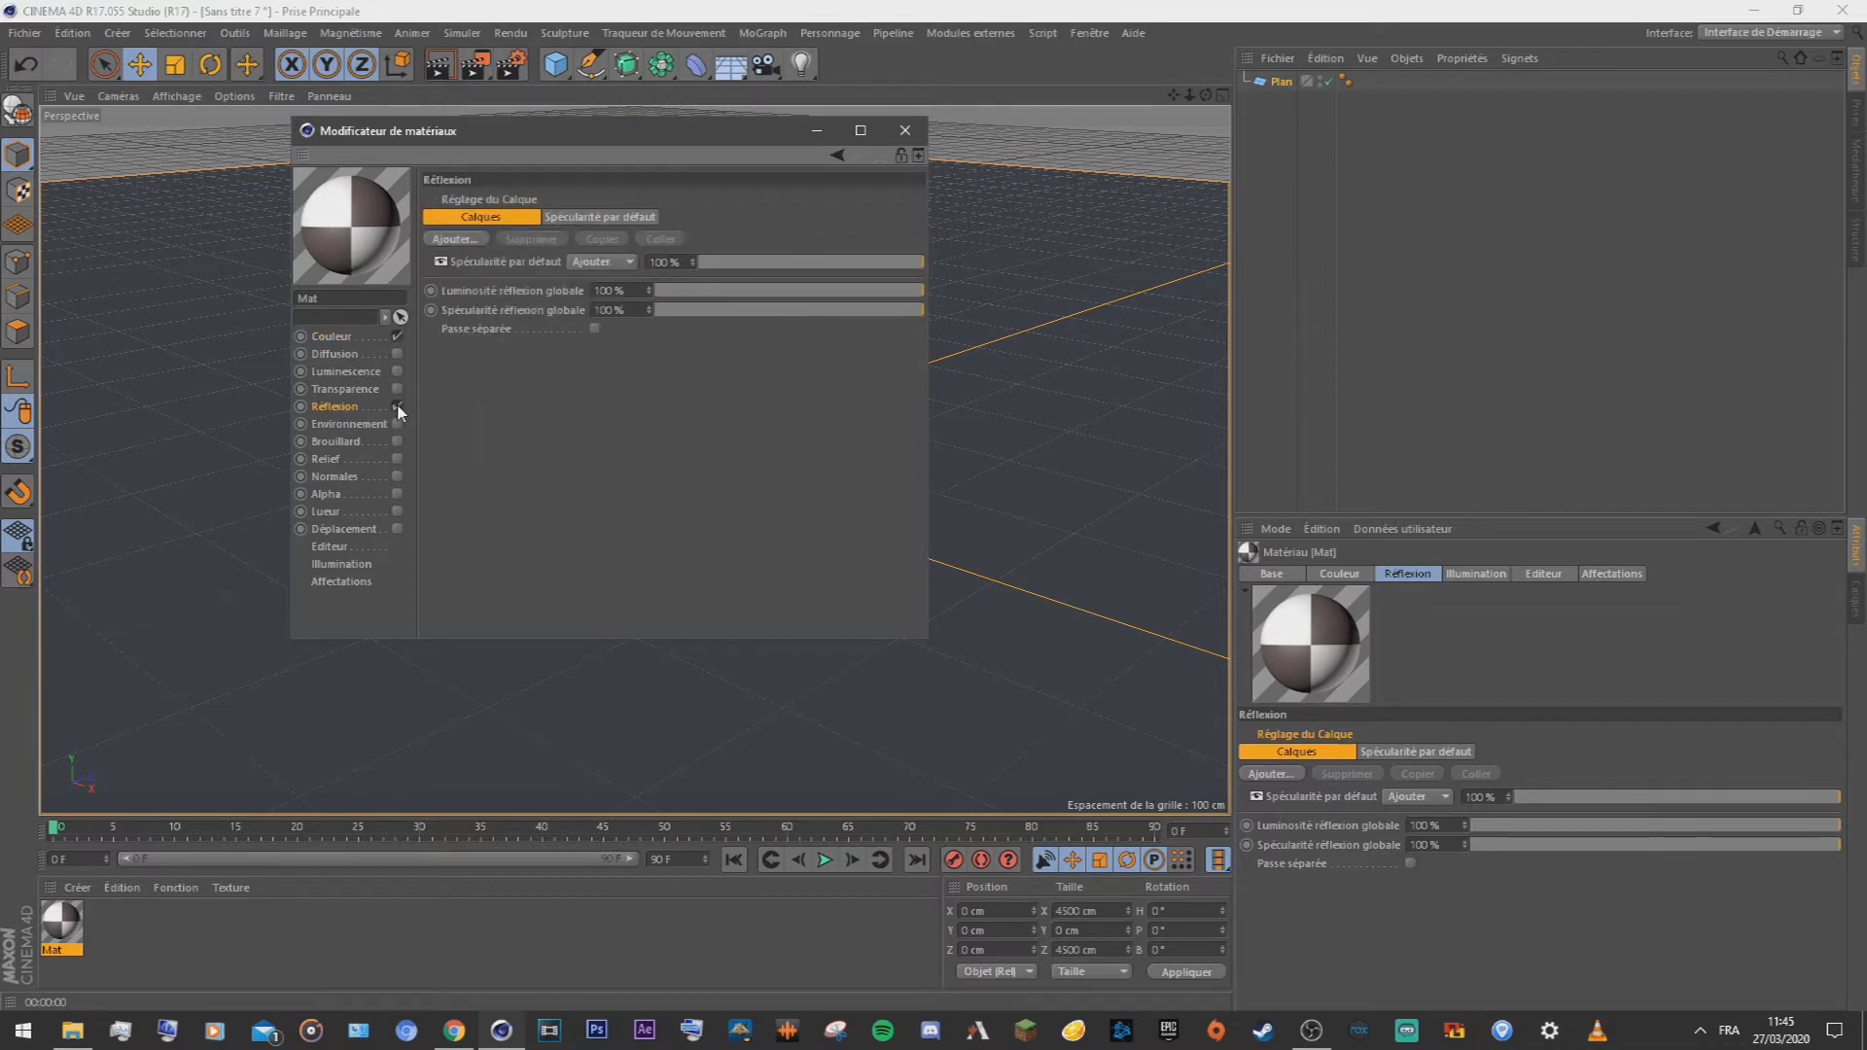
click(397, 406)
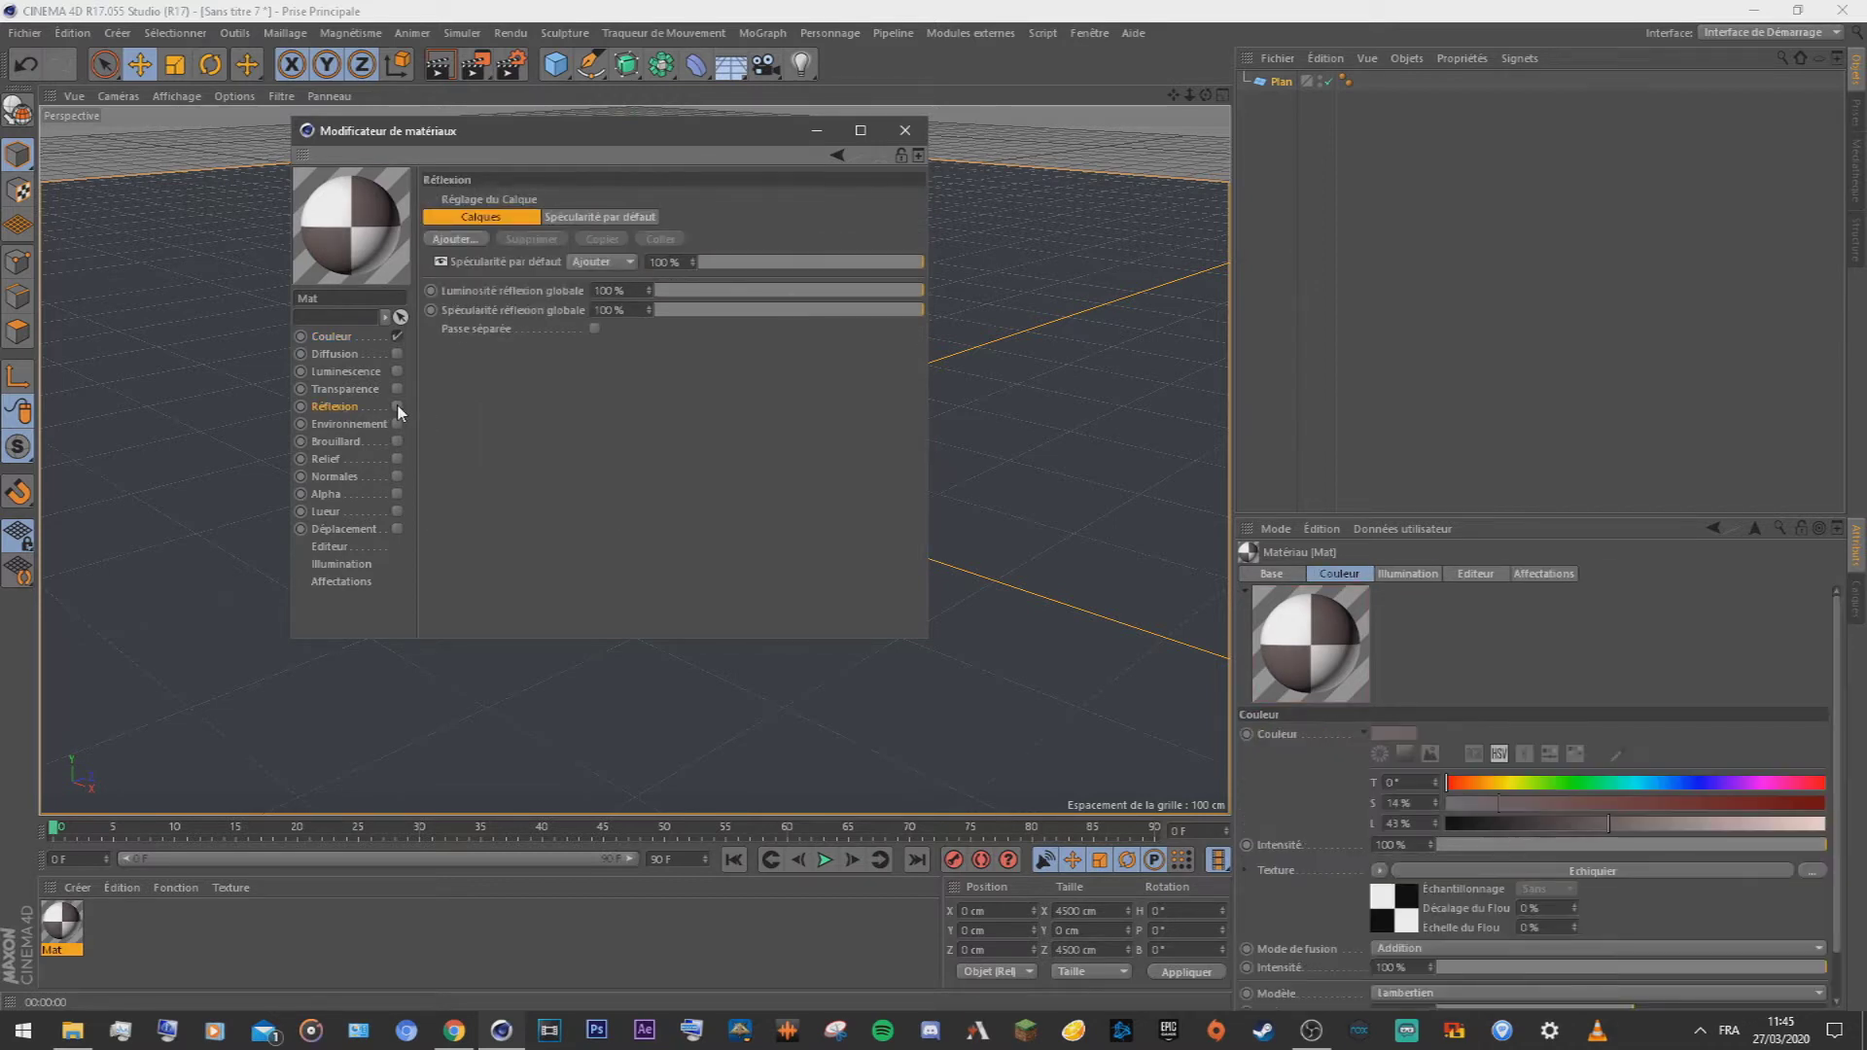
click(397, 406)
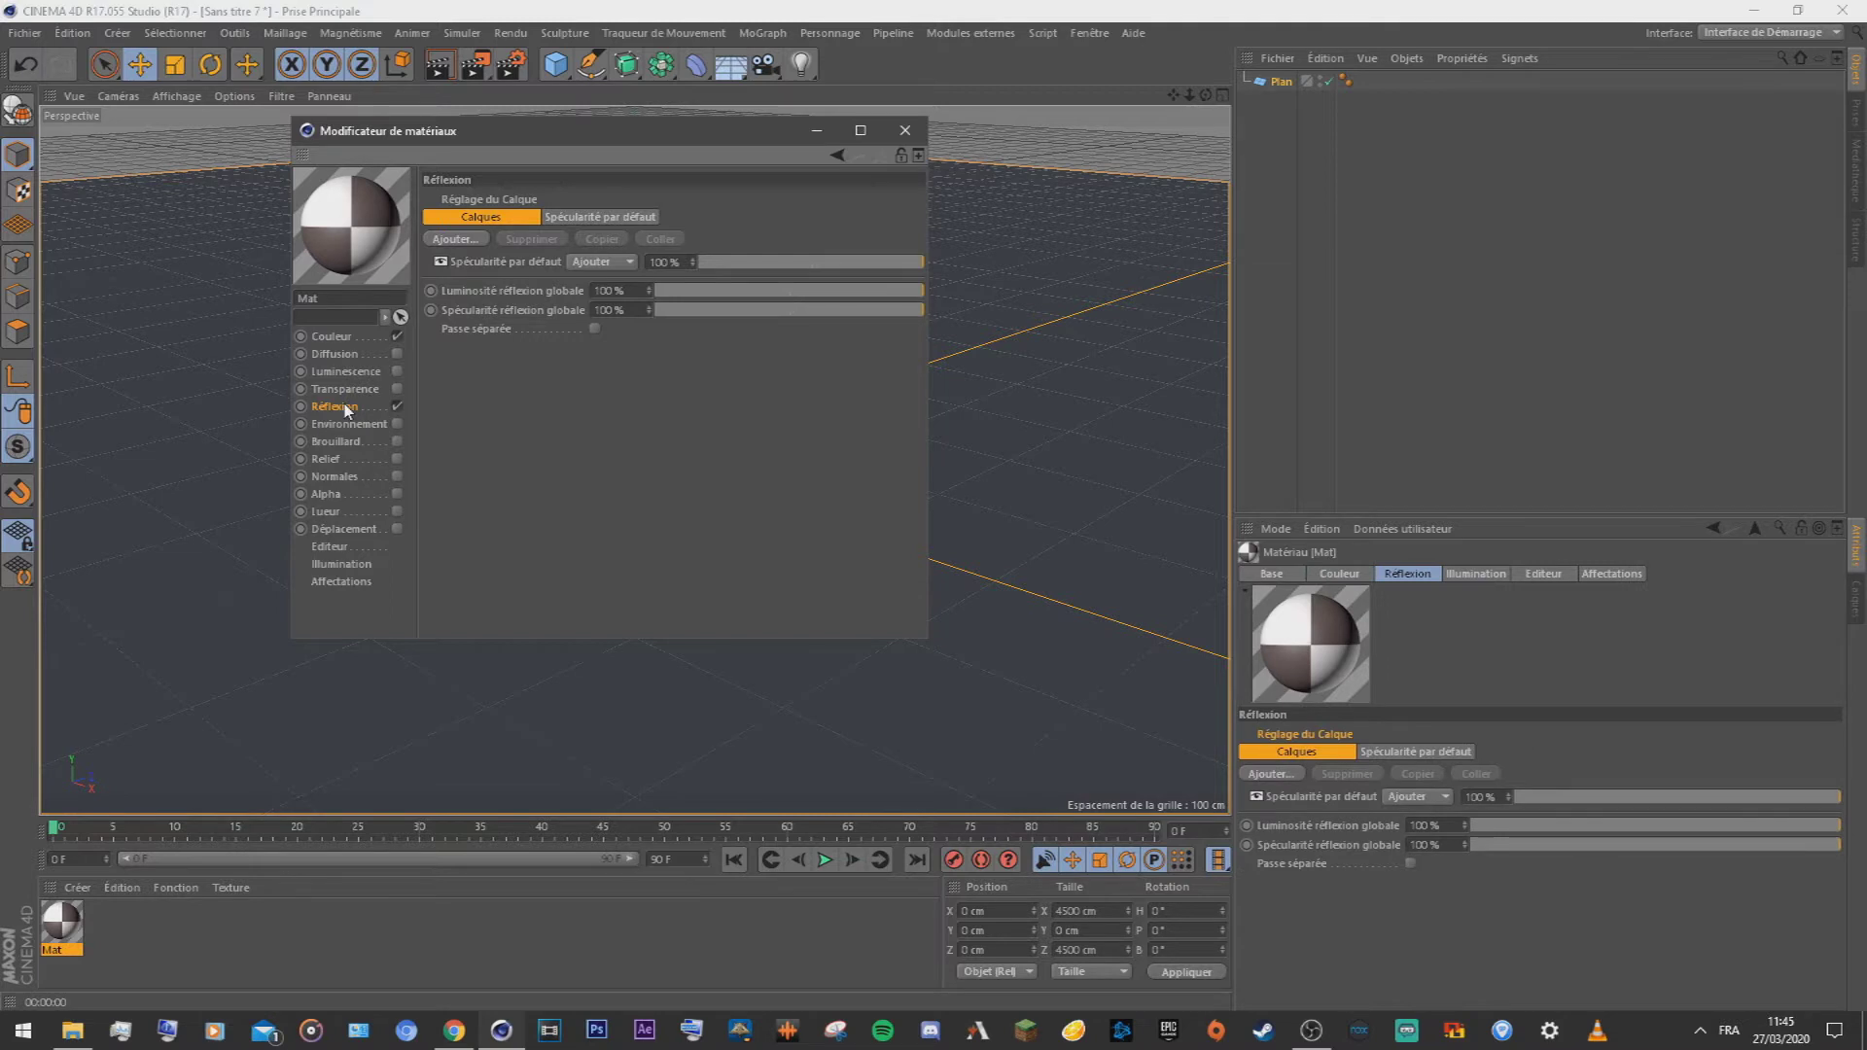
click(599, 217)
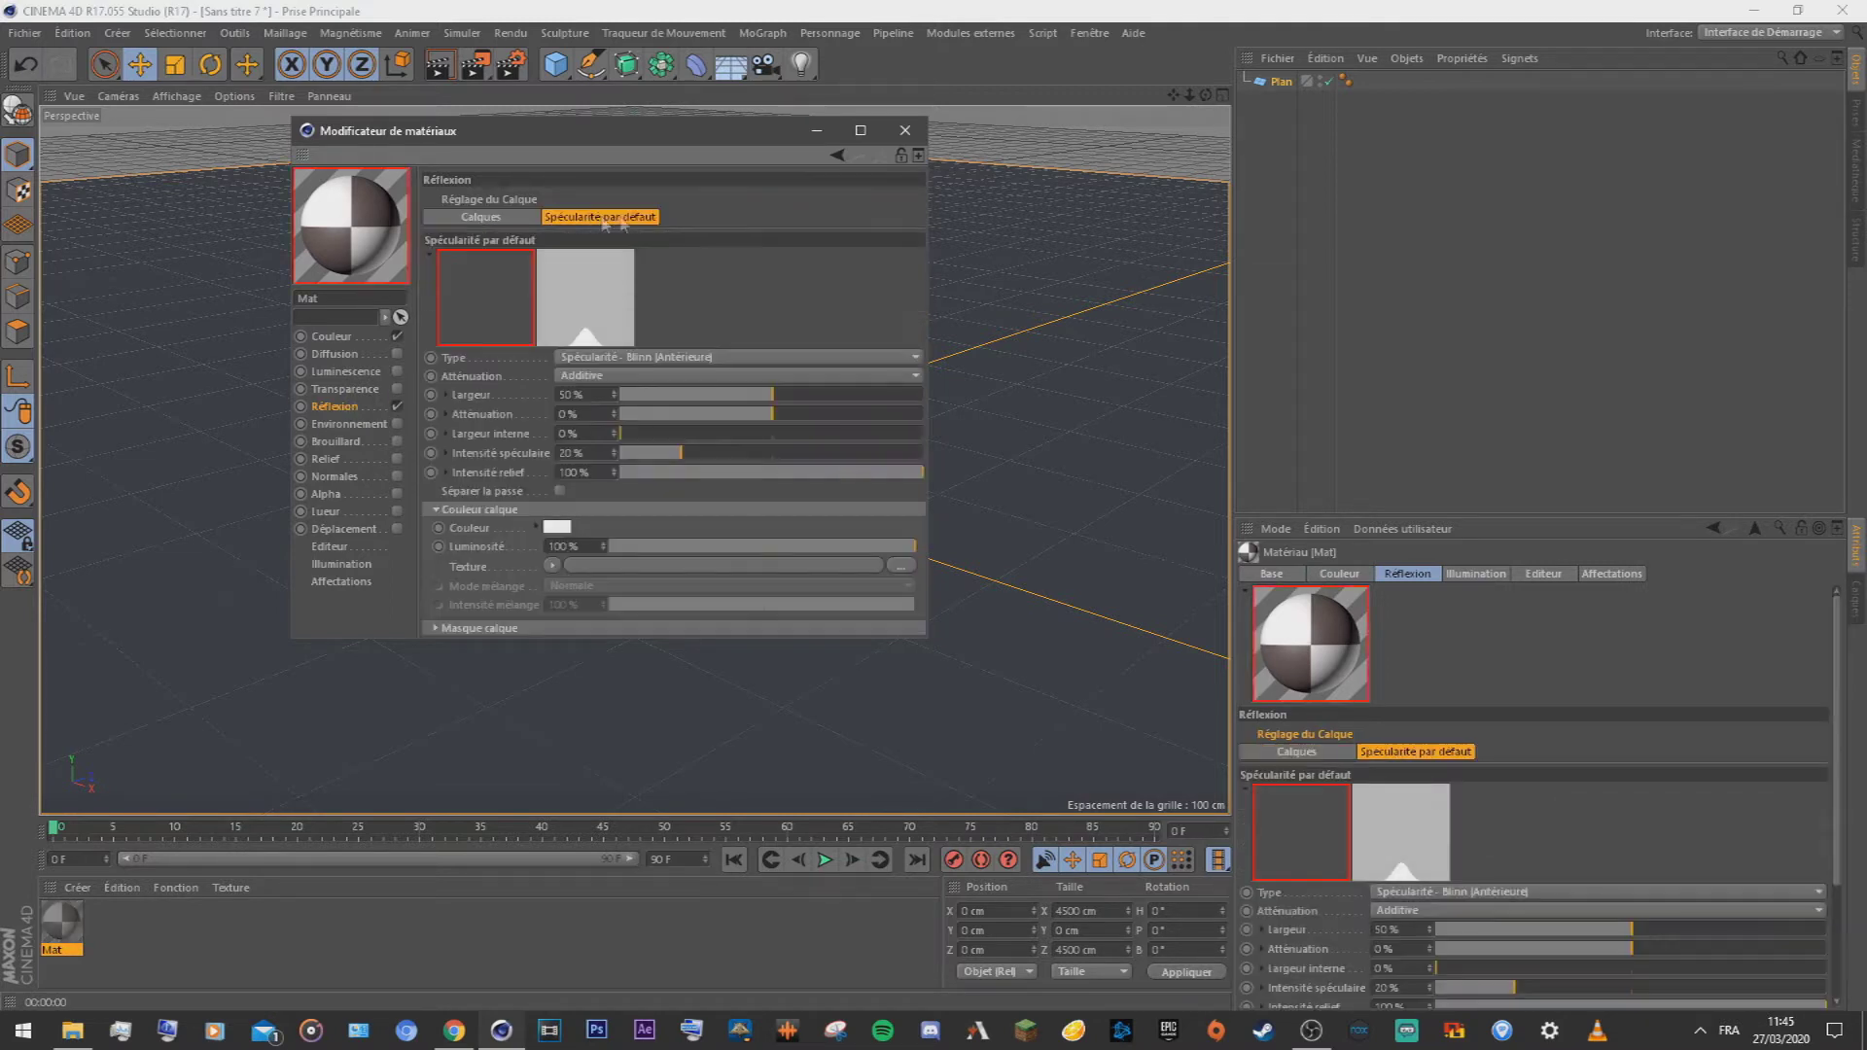
click(688, 357)
click(597, 397)
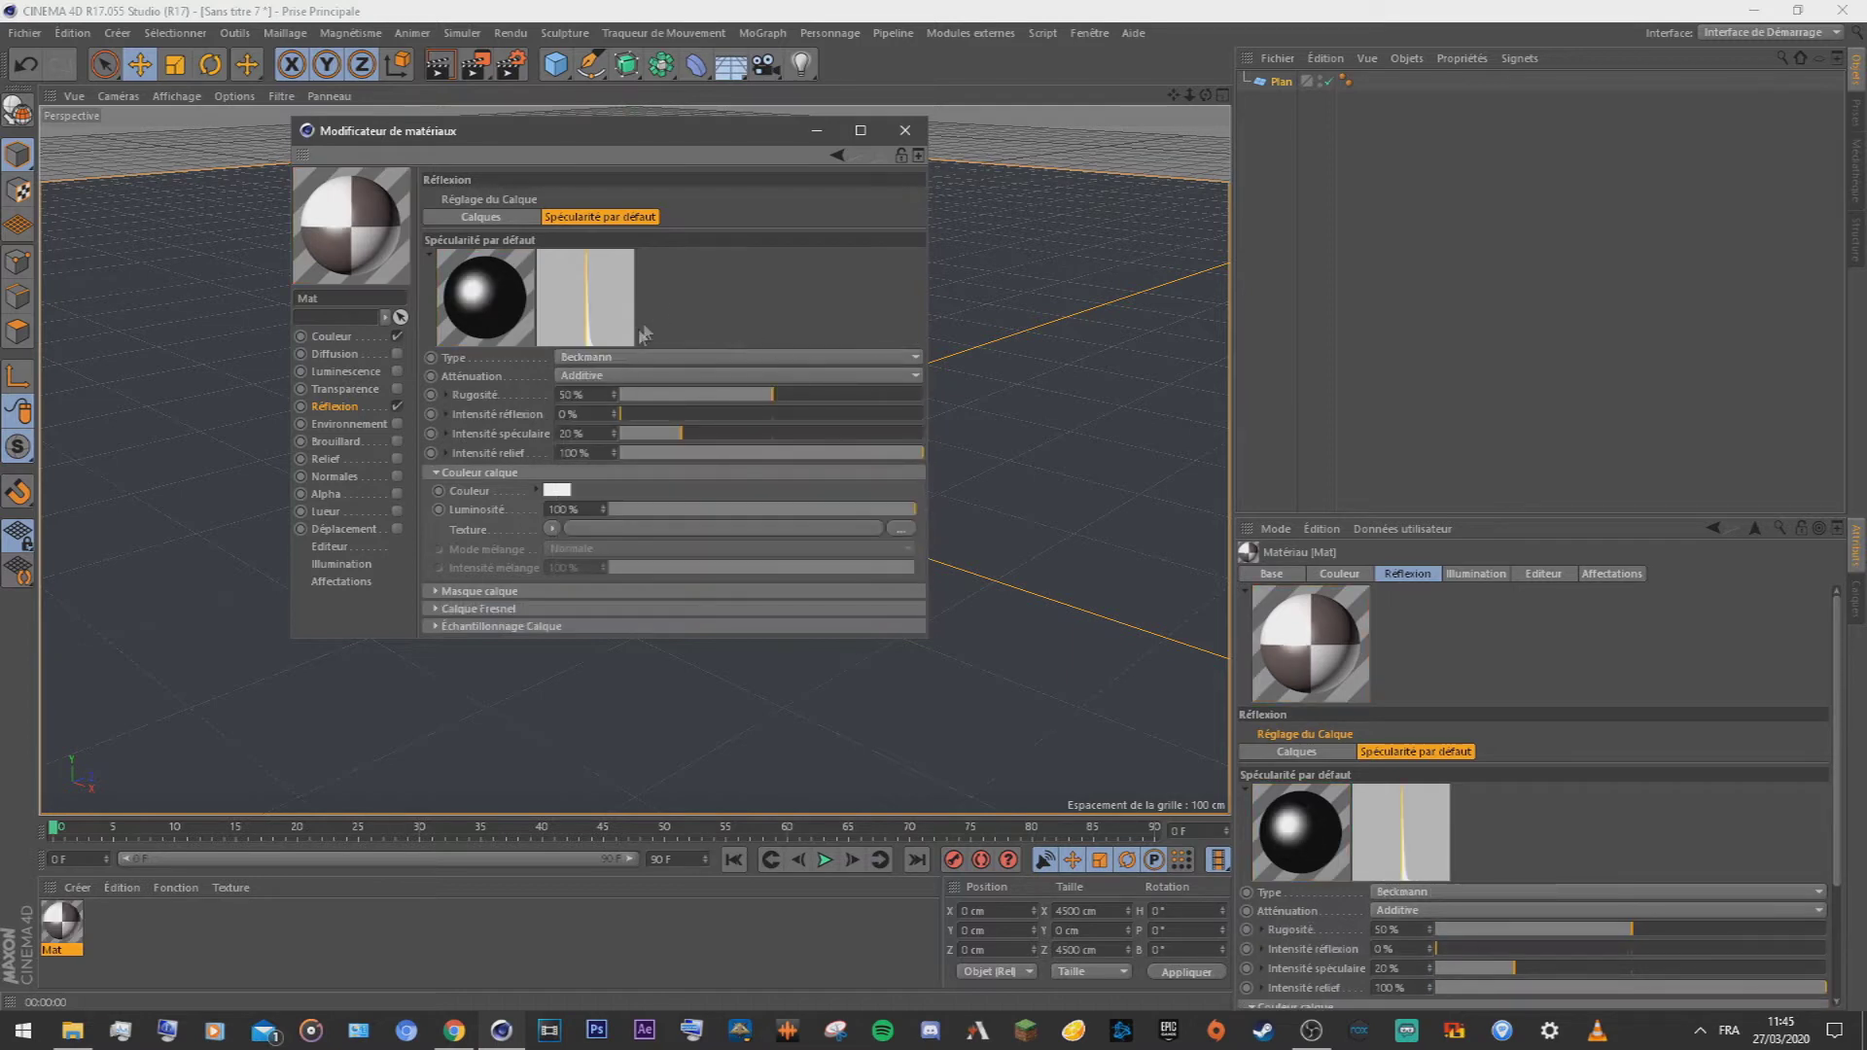
drag(731, 397, 366, 392)
drag(760, 434, 770, 419)
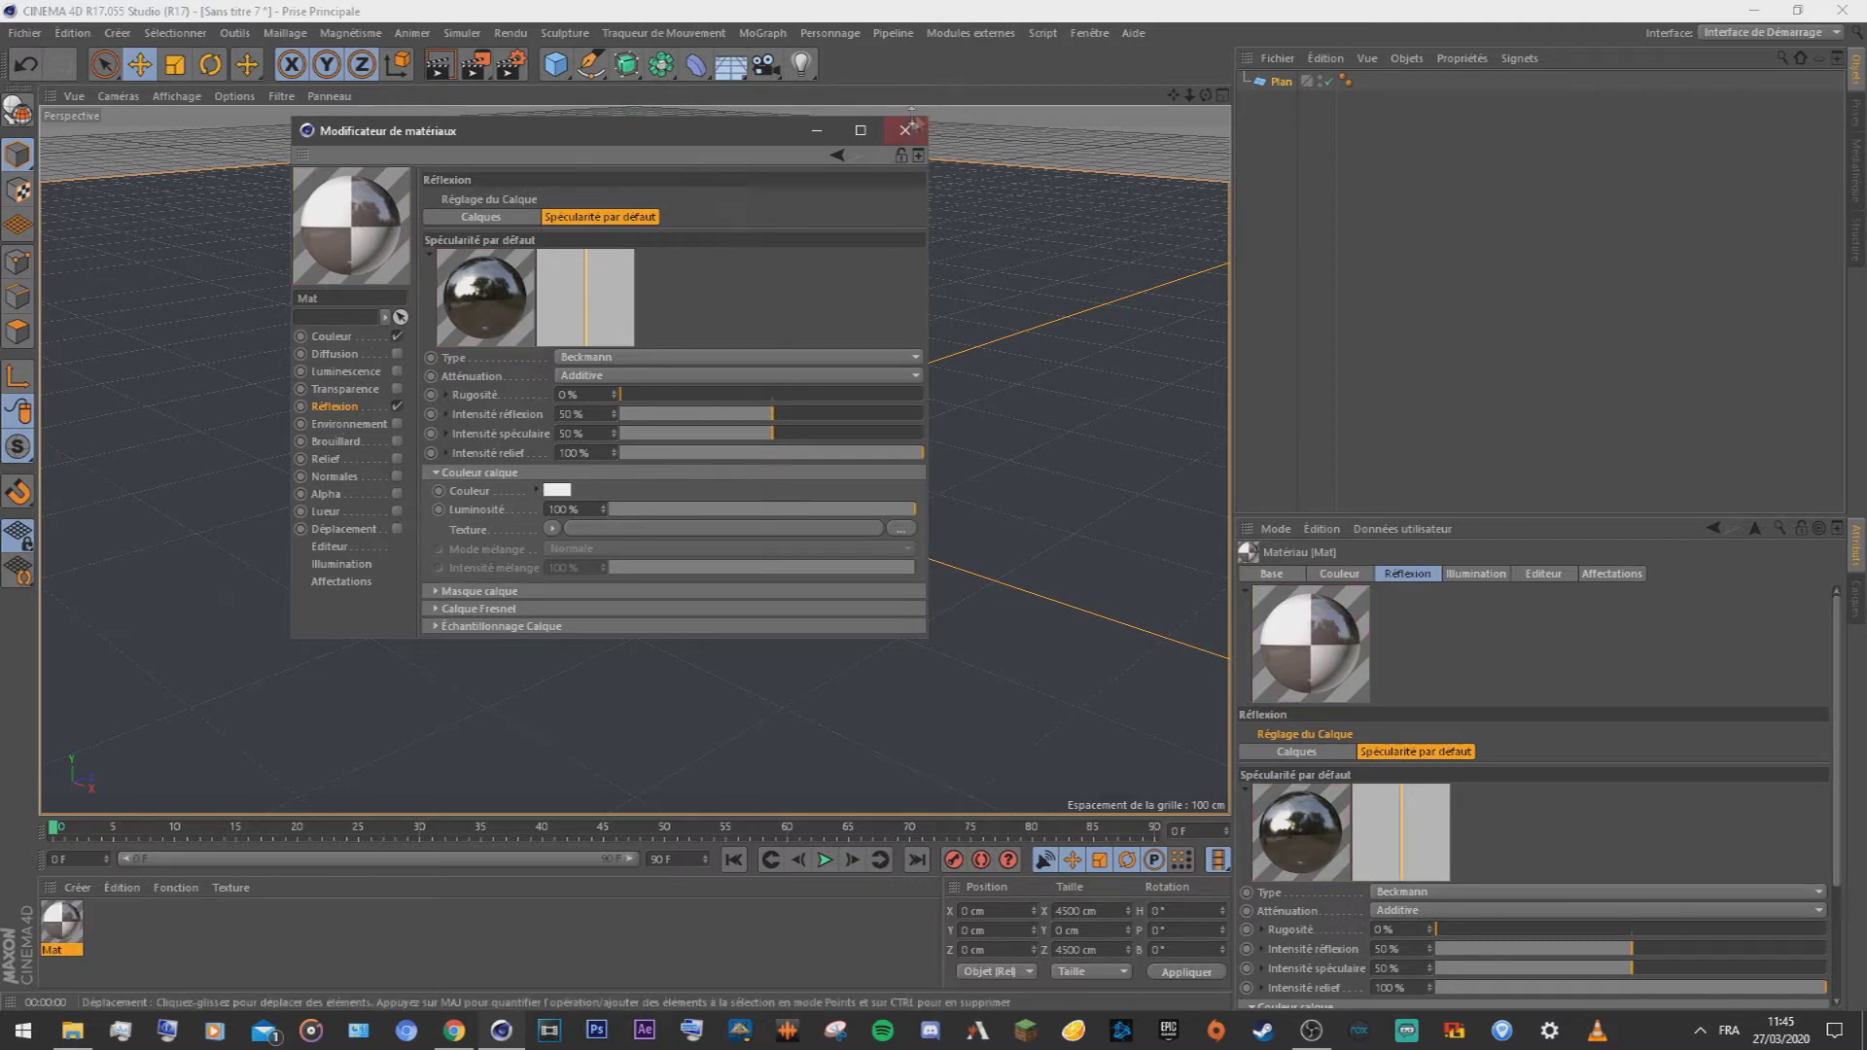
Step: Close the material editor and apply the checkerboard material to the plane
click(905, 130)
drag(68, 928, 1285, 90)
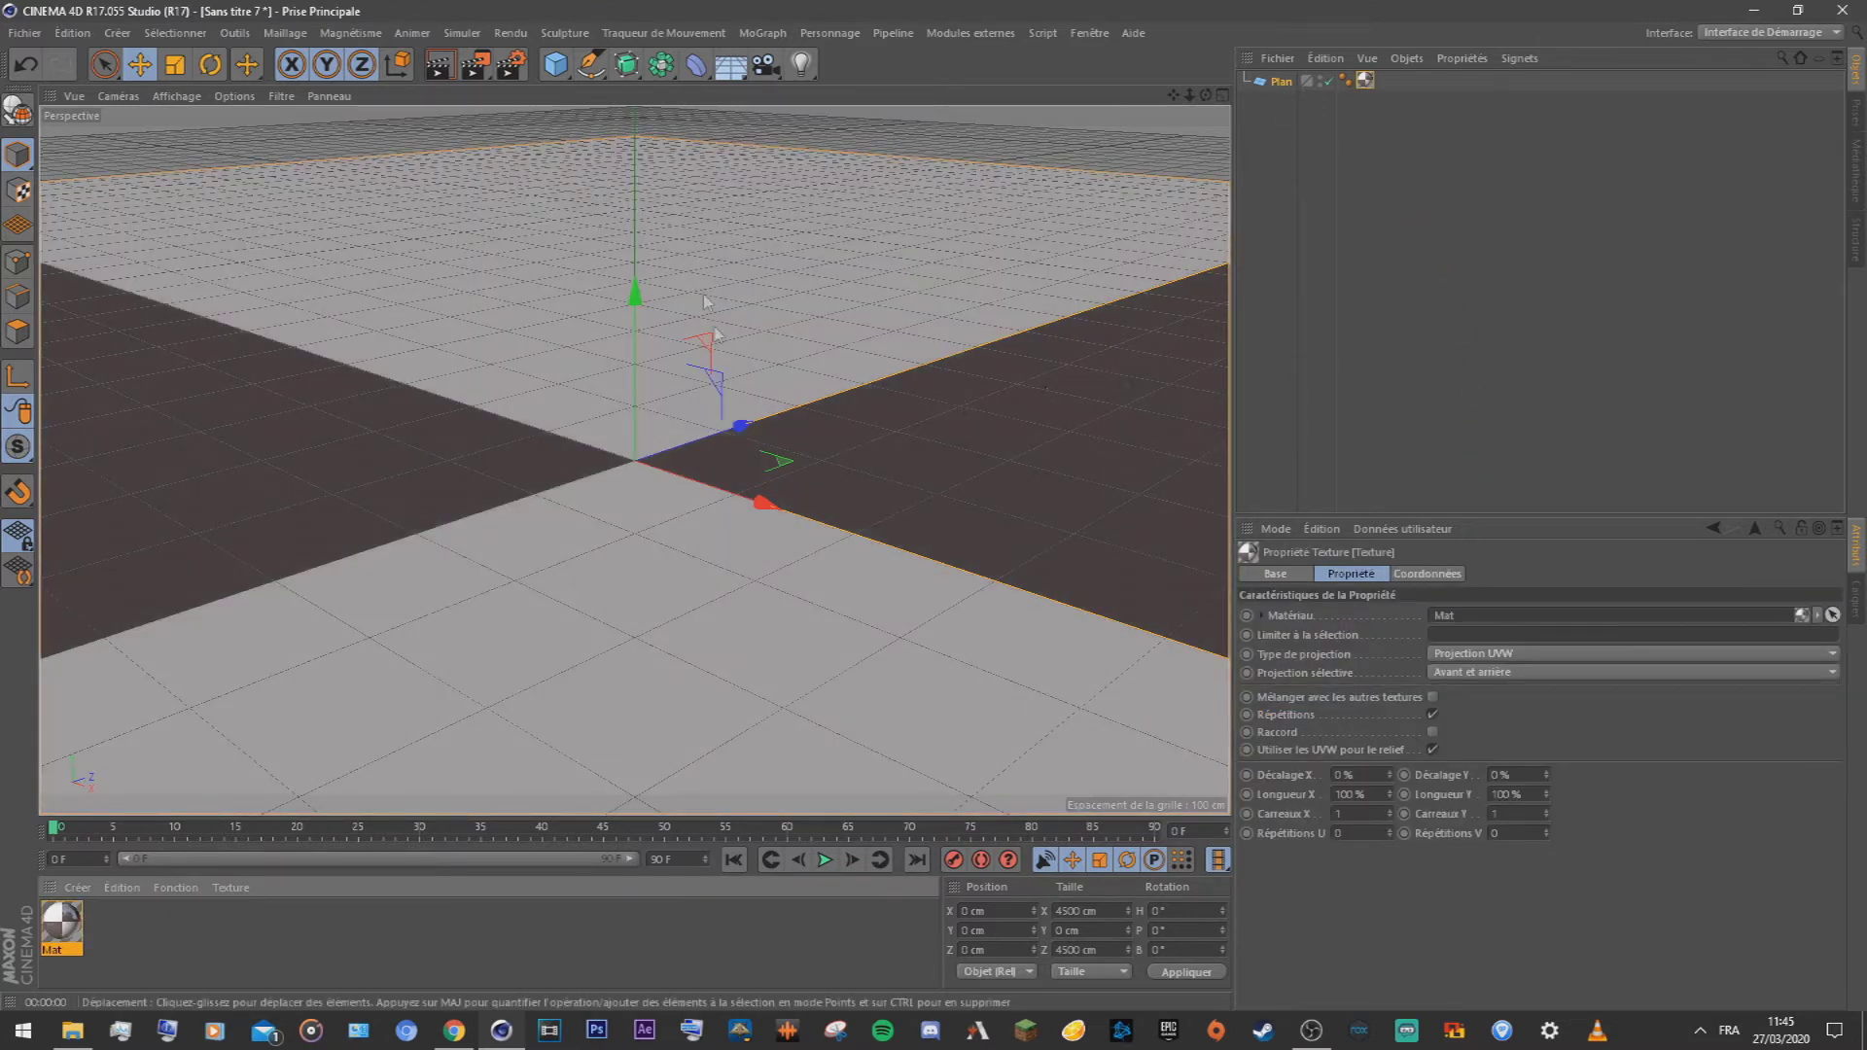
Step: Add a cube and narrow it into a pillar about 36 cm in X and 41 cm in Z
click(554, 68)
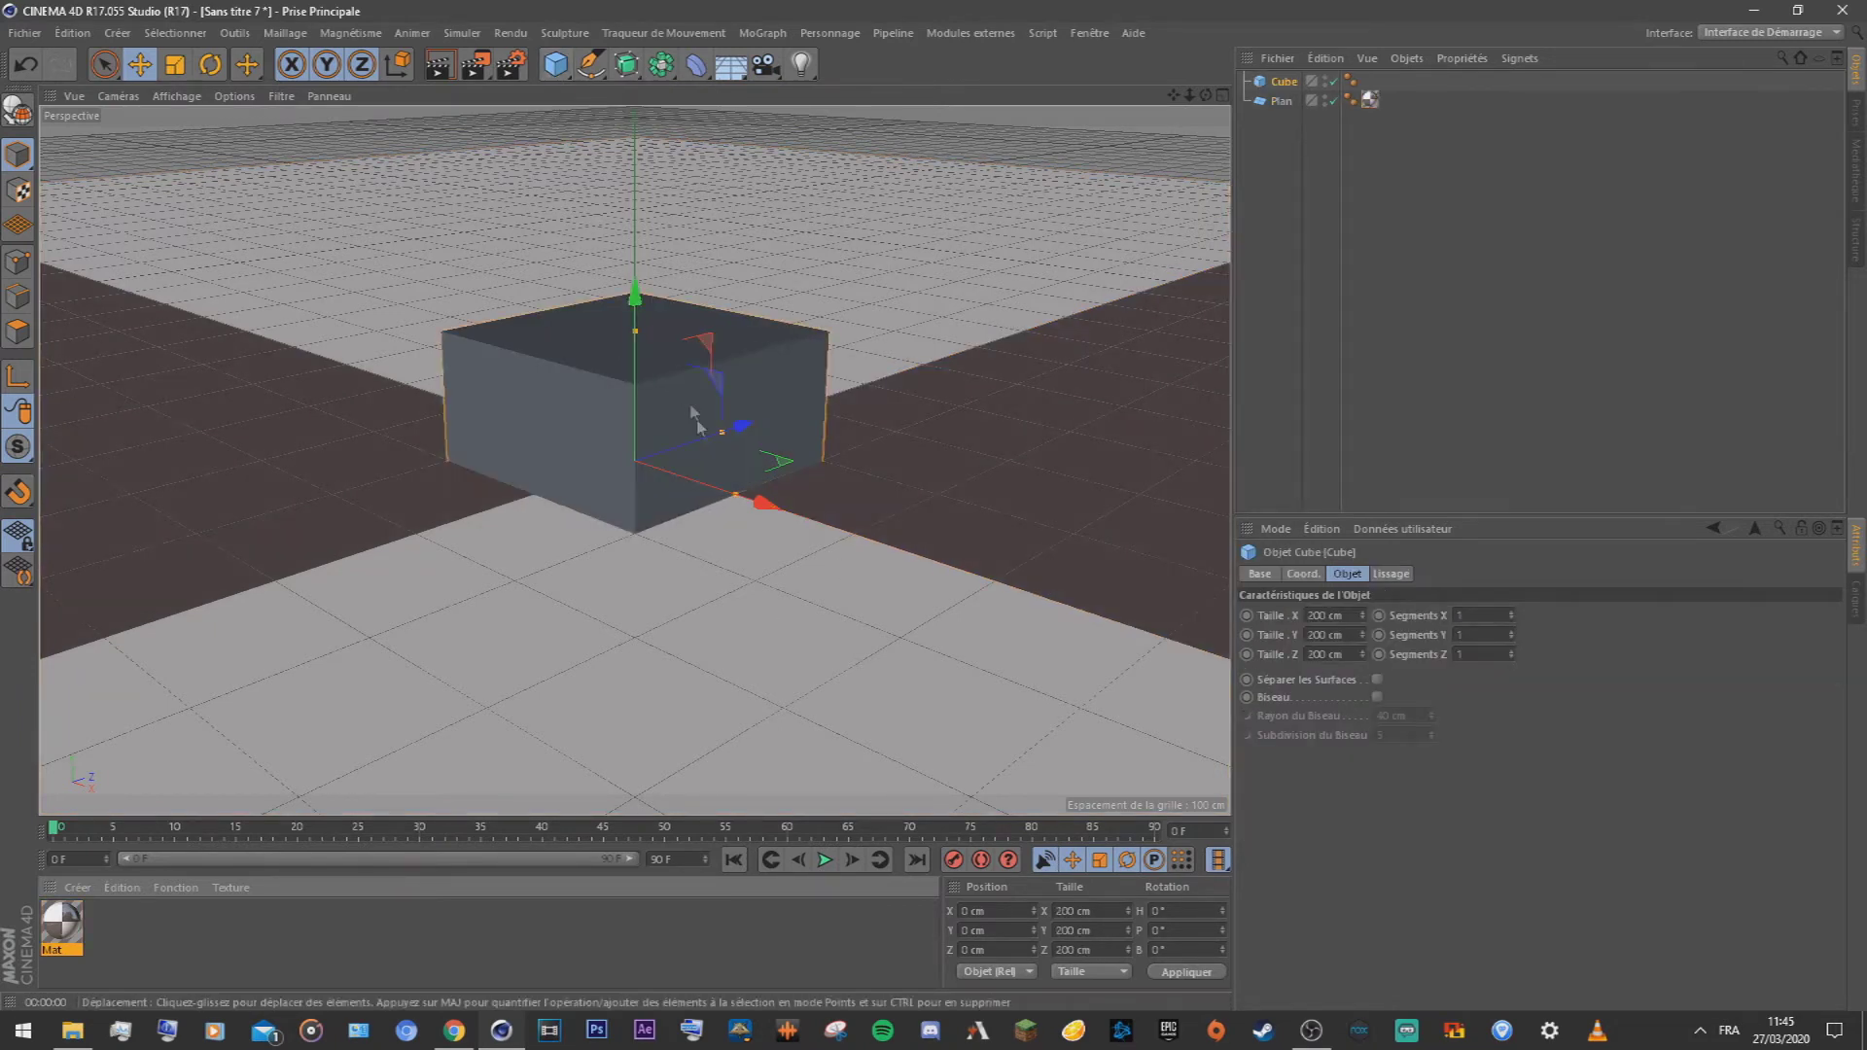
drag(722, 440, 646, 458)
drag(735, 498, 658, 465)
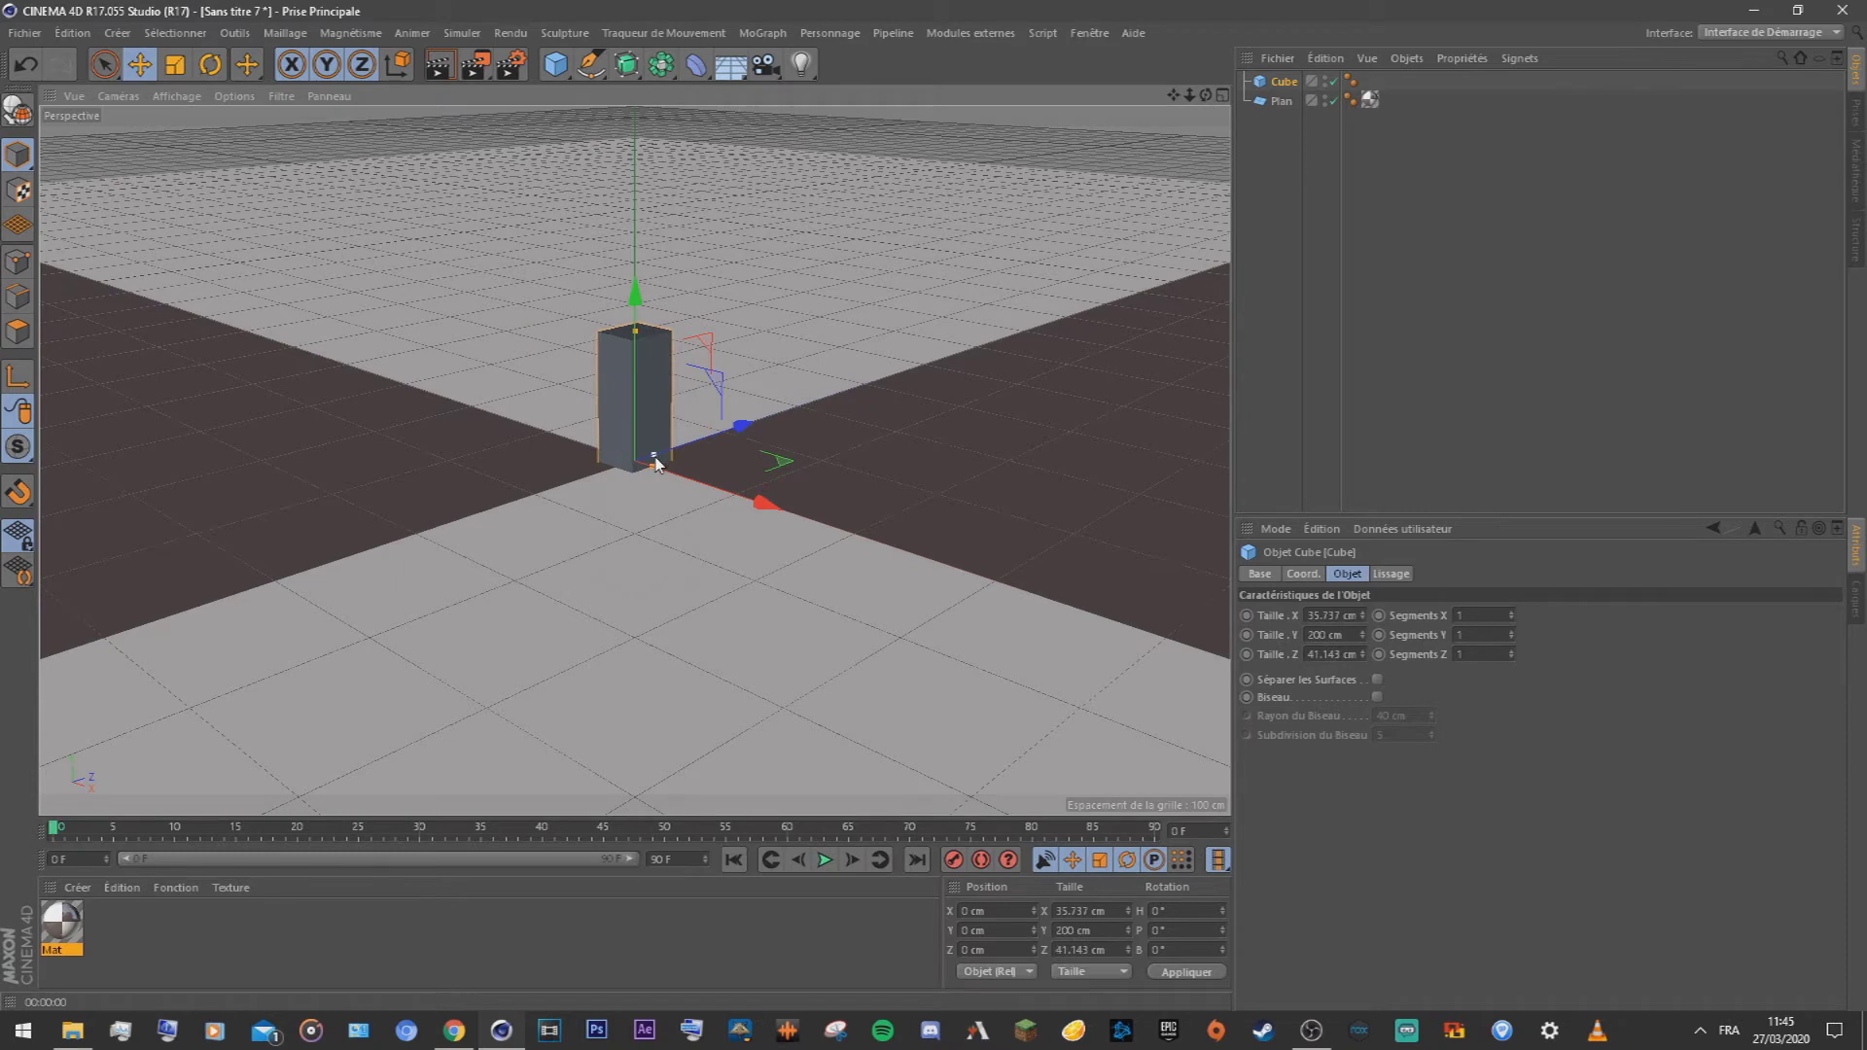
Step: Add a MoGraph Cloner and make the cube its child
click(1292, 238)
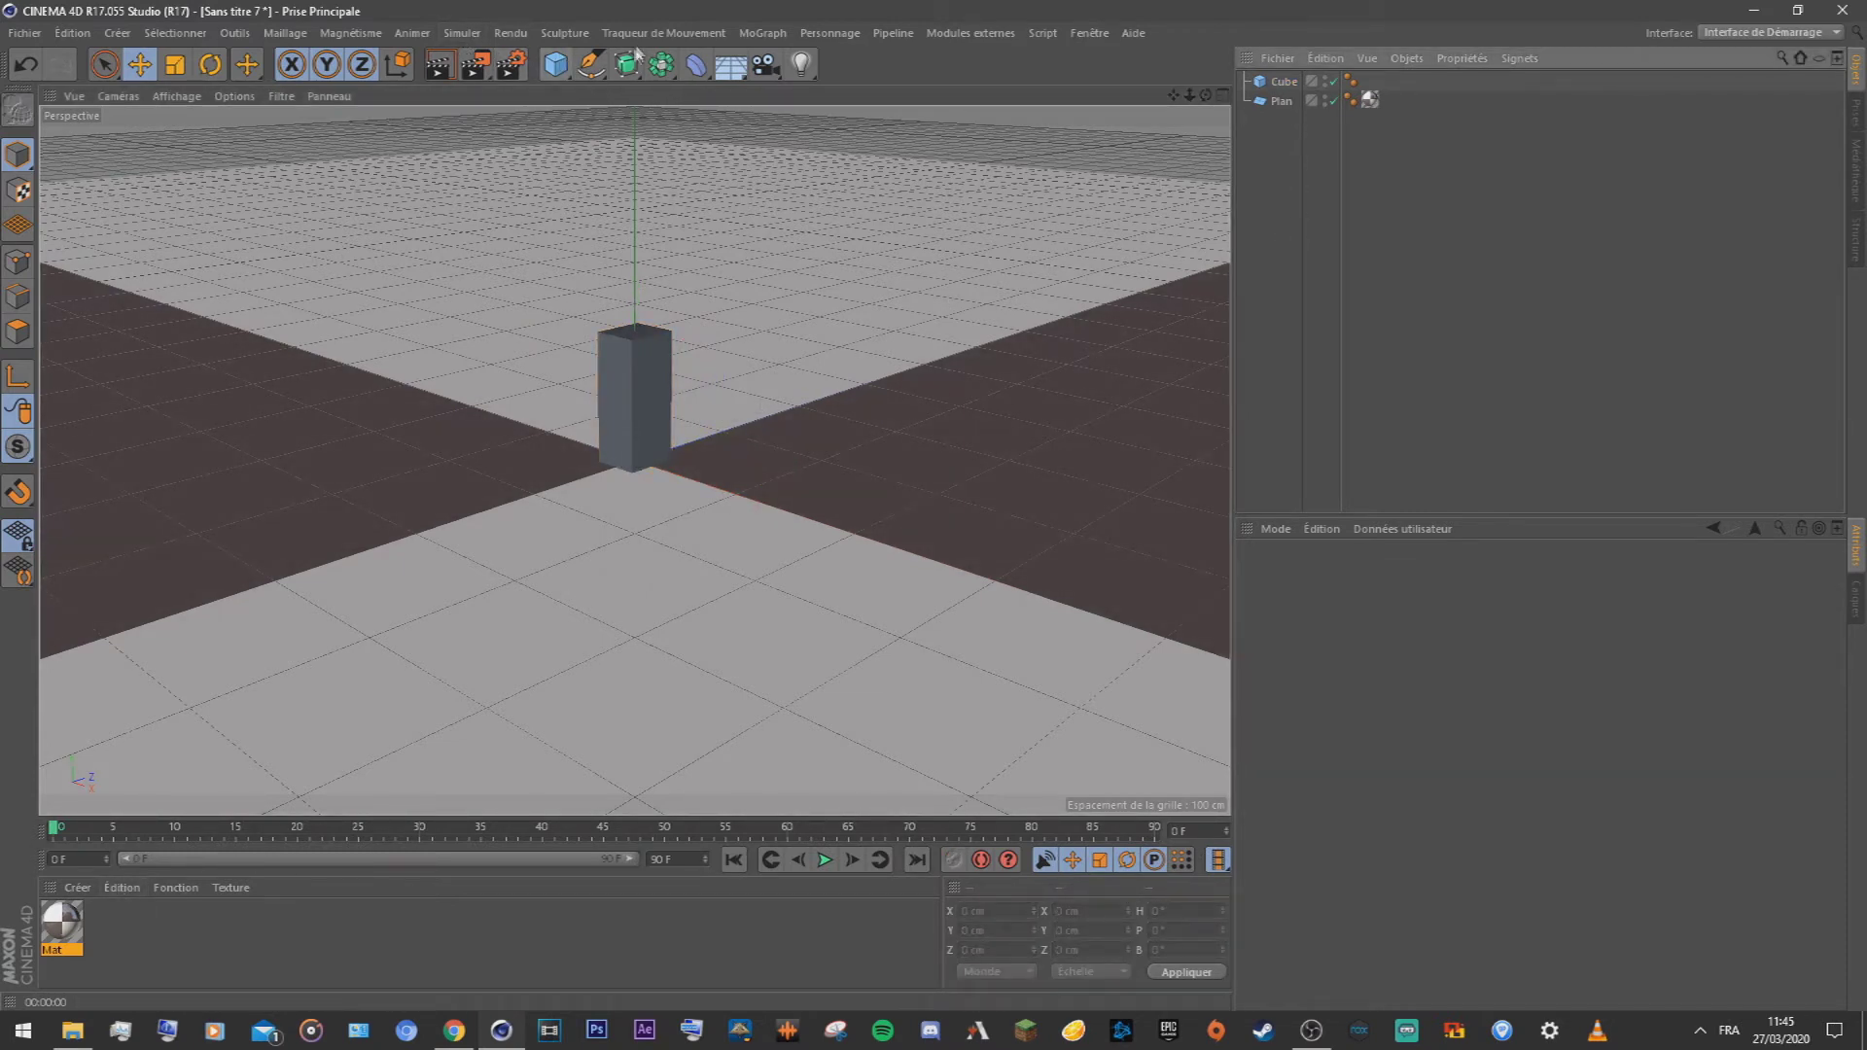
click(768, 39)
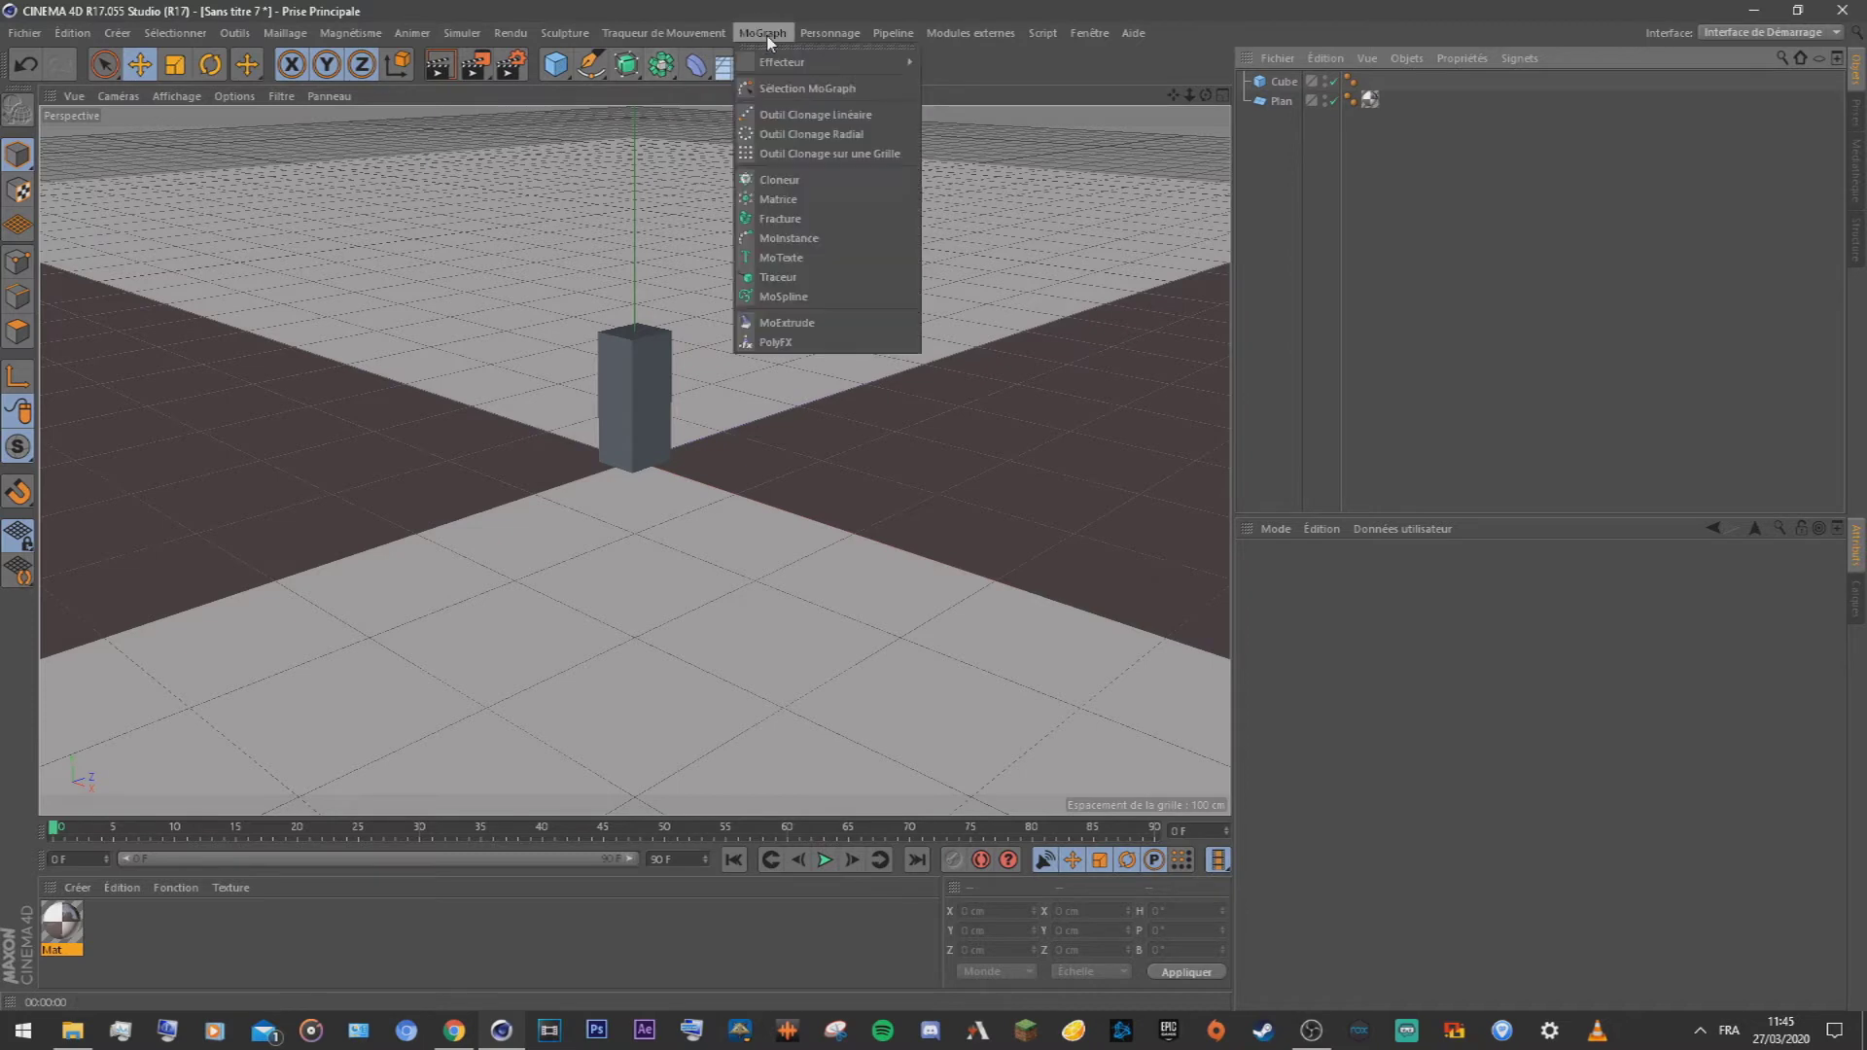
click(783, 180)
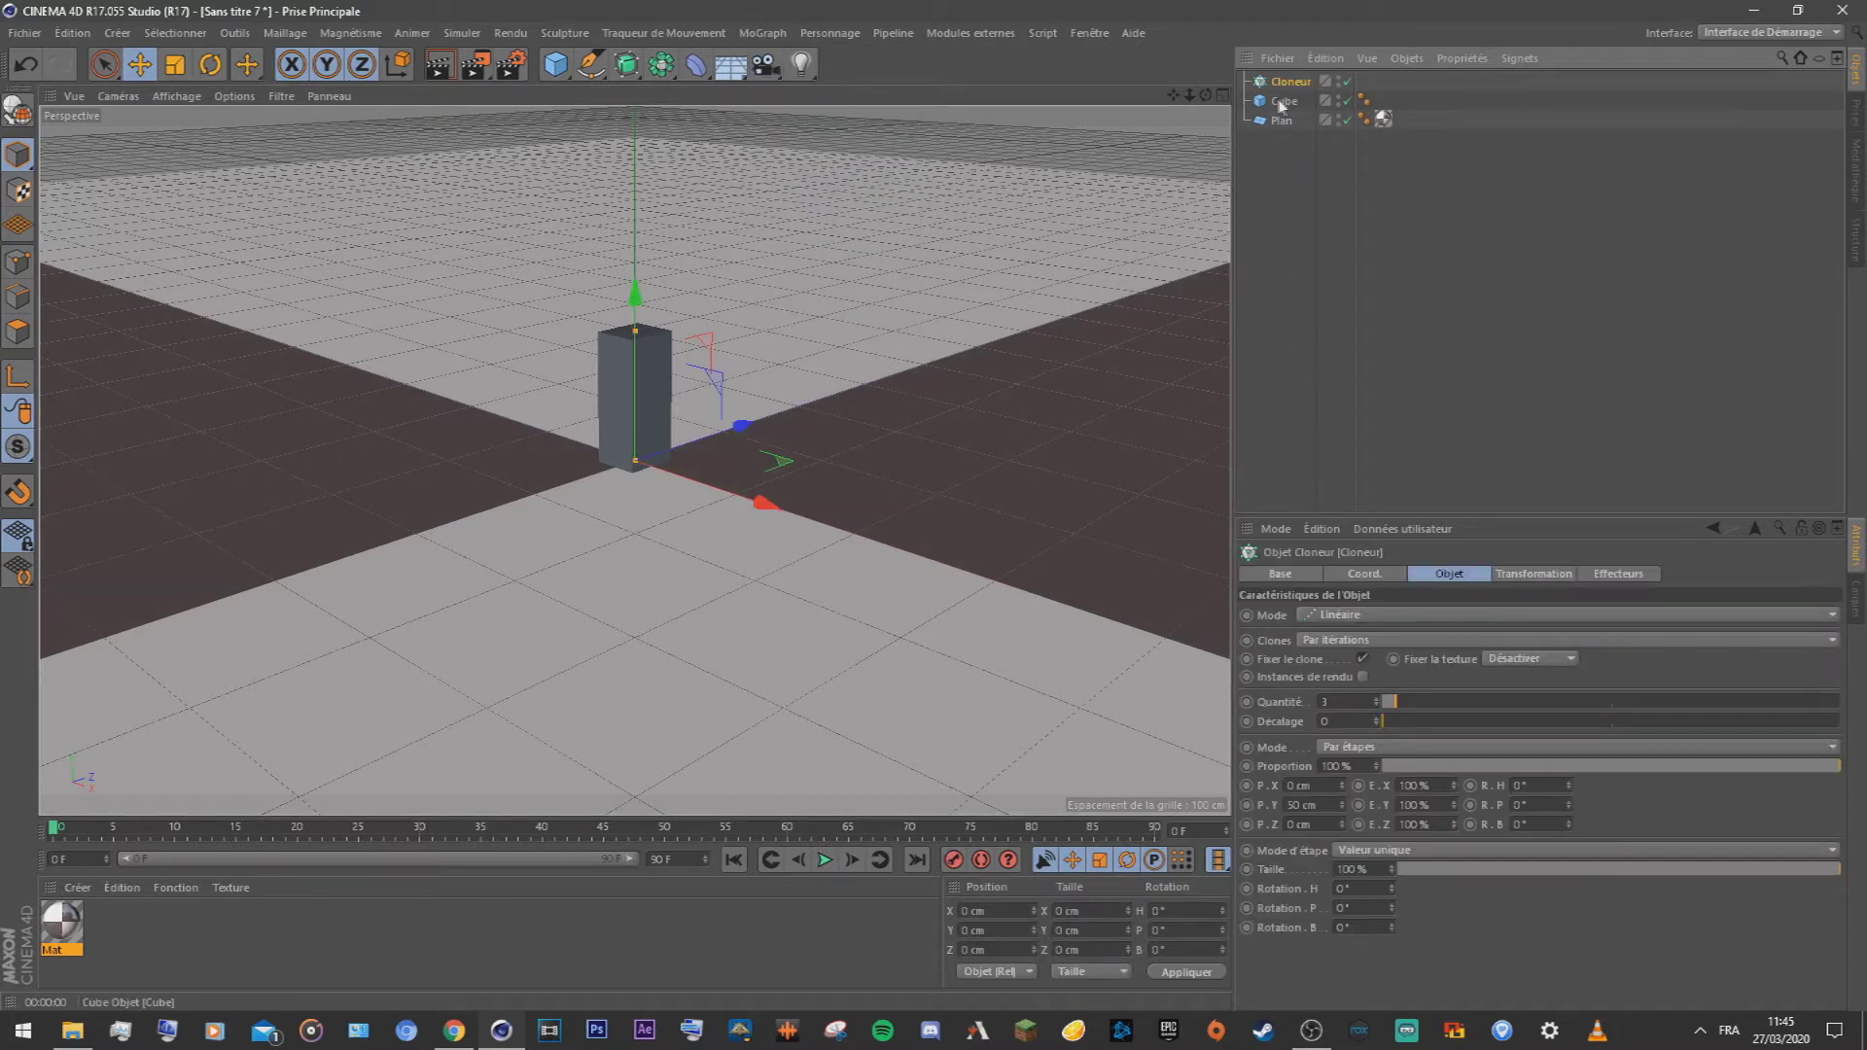
mouse_move(1282, 103)
mouse_down()
mouse_move(1307, 87)
mouse_move(1287, 84)
mouse_up()
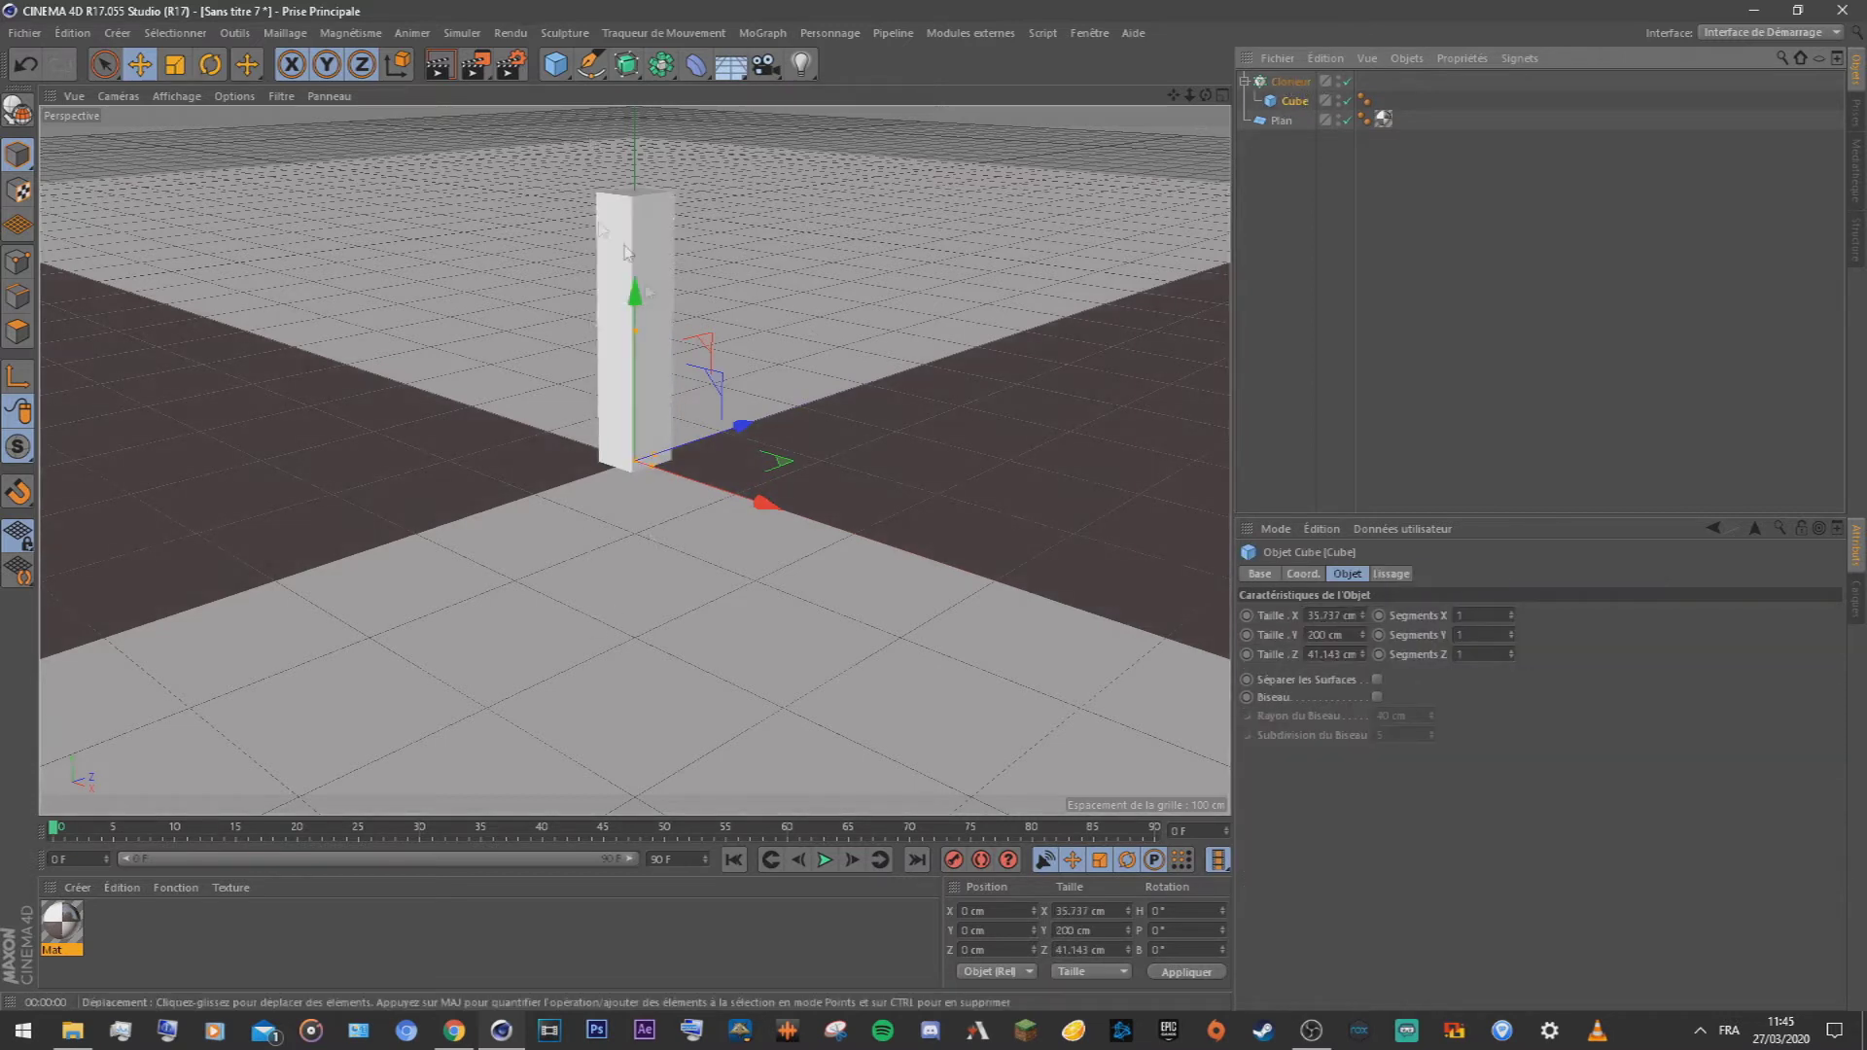
Step: Switch the cloner to grid distribution (Répartition sur une grille) with a quantity of 10 on each of the three axes
click(1290, 81)
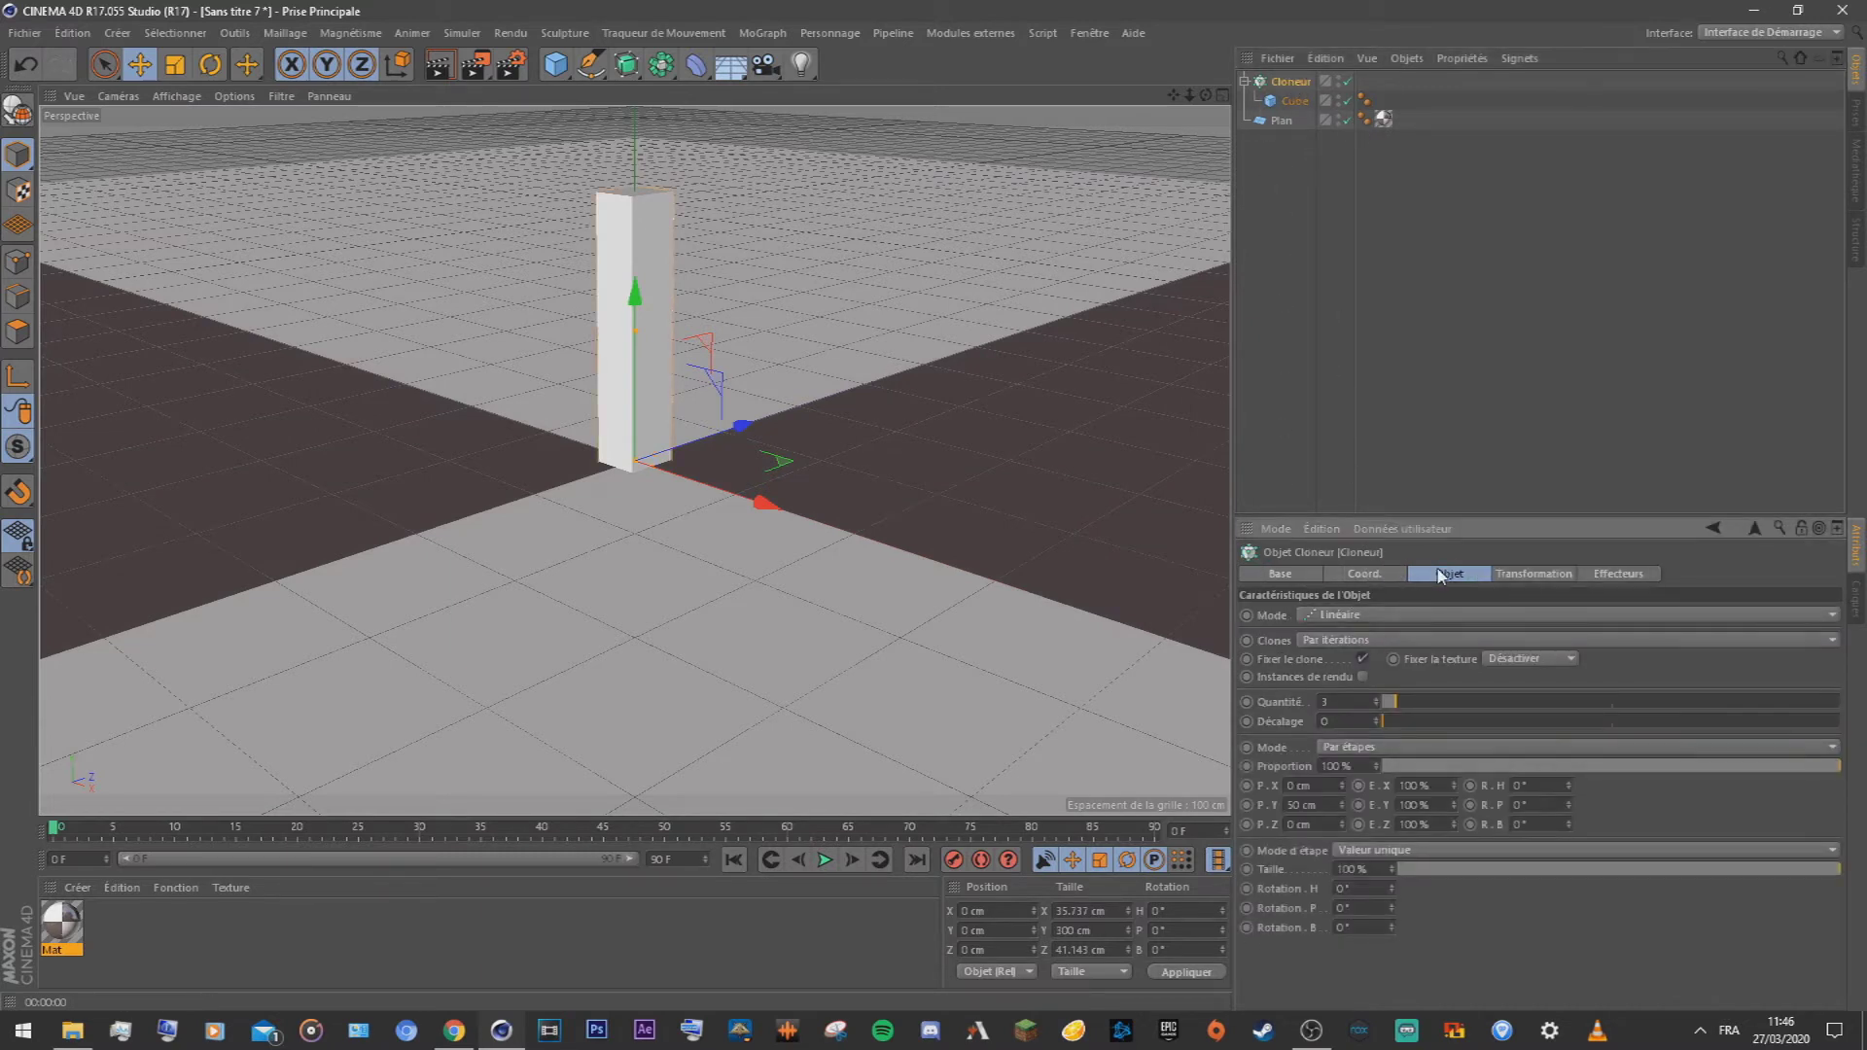
click(1346, 617)
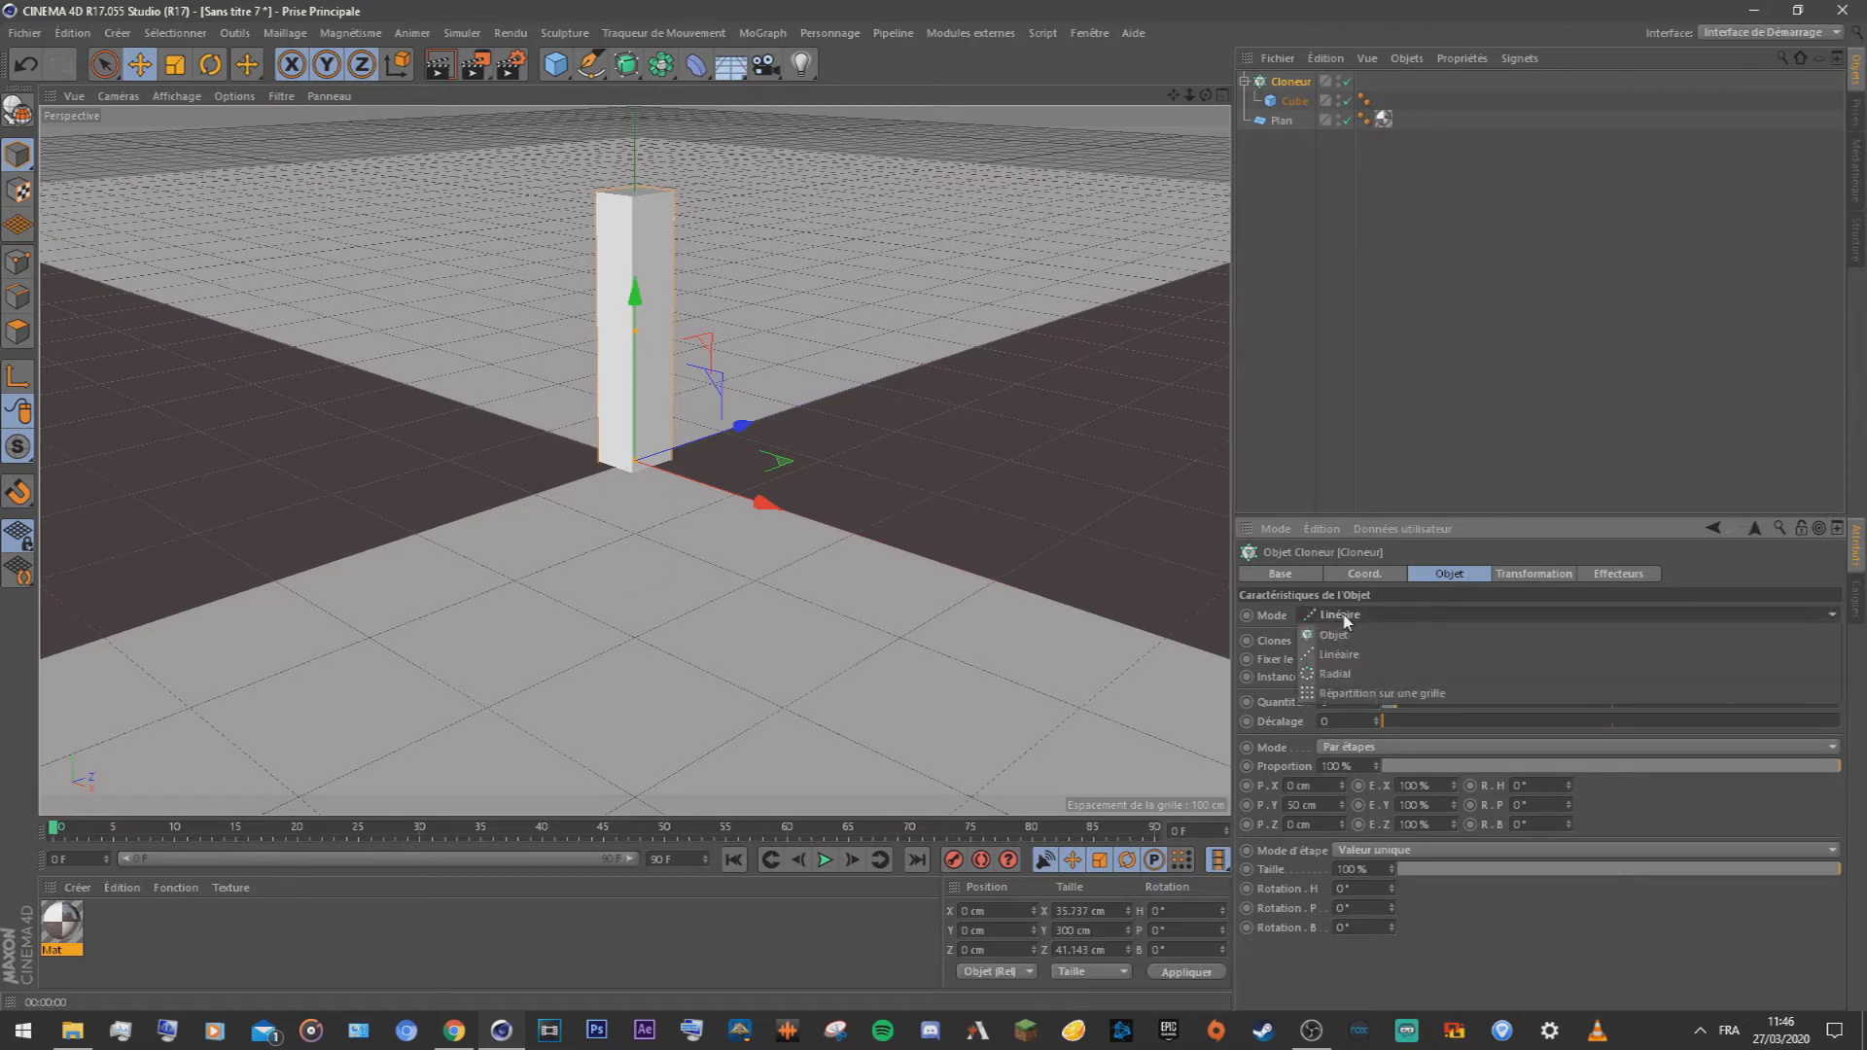
click(1340, 696)
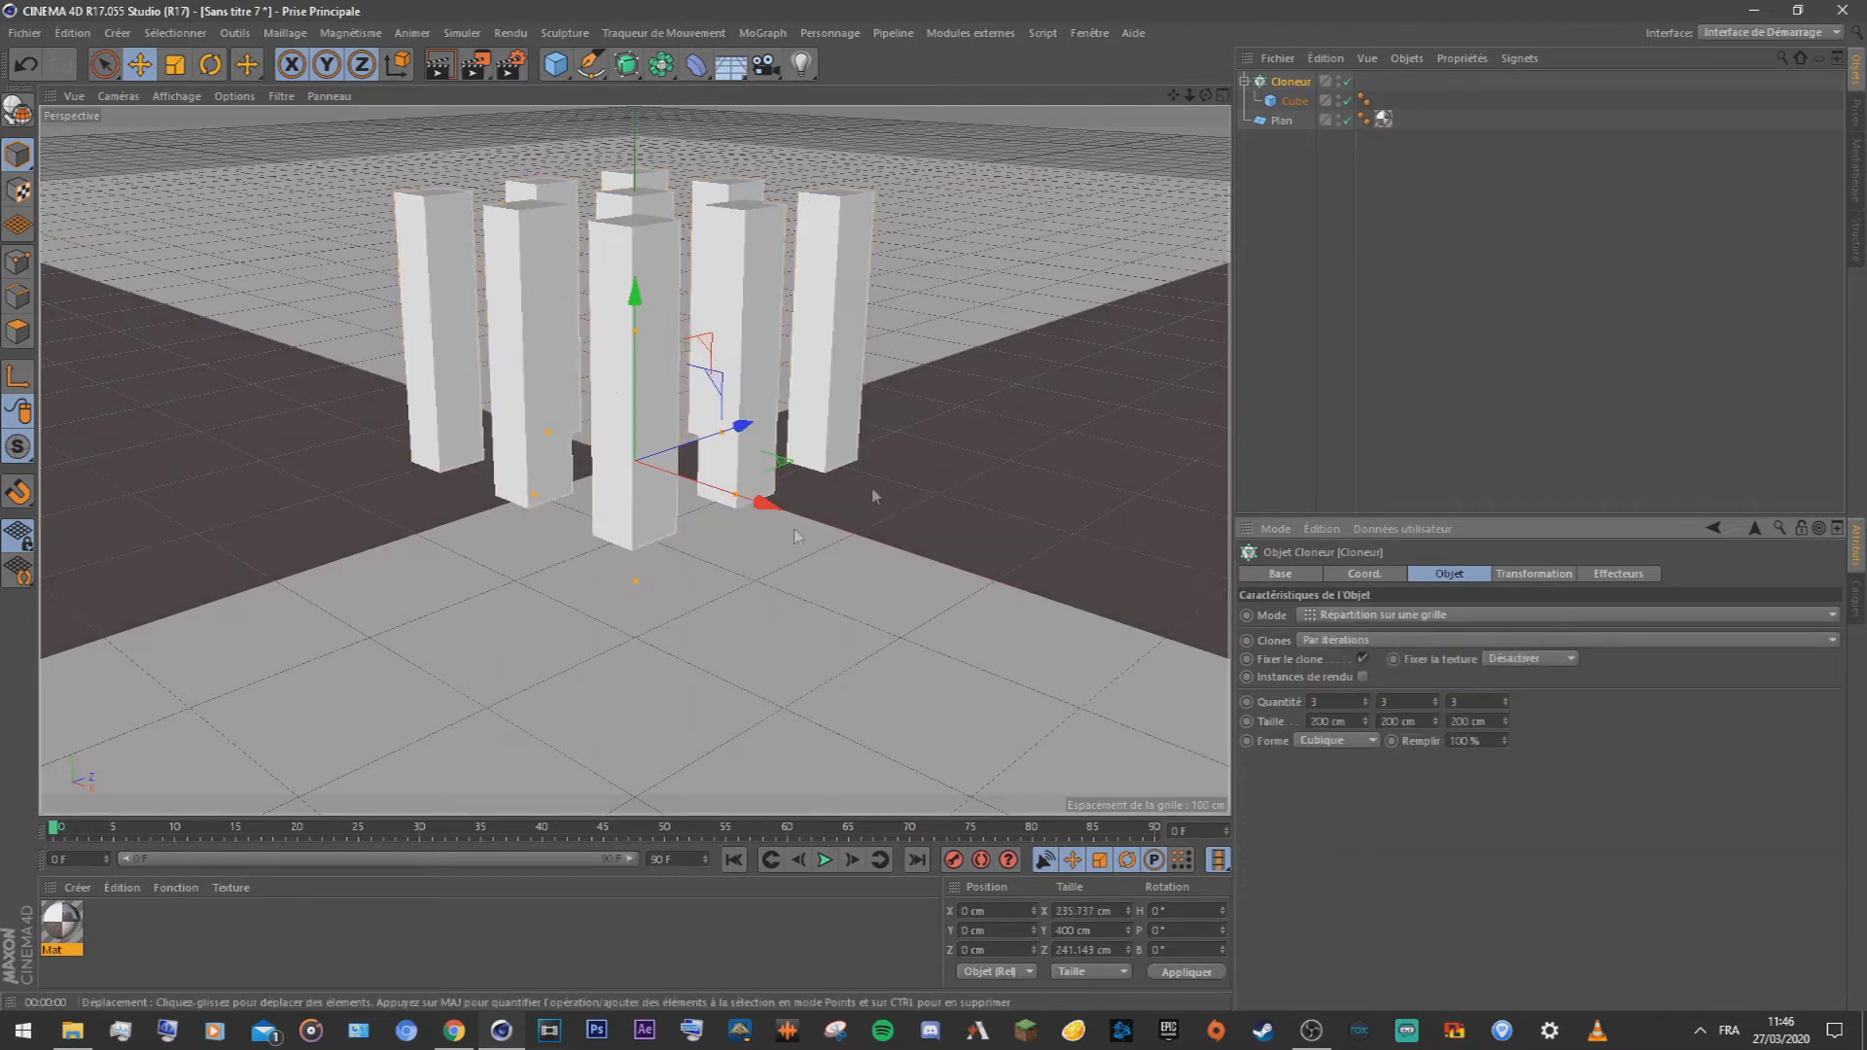
double_click(1347, 702)
text(10)
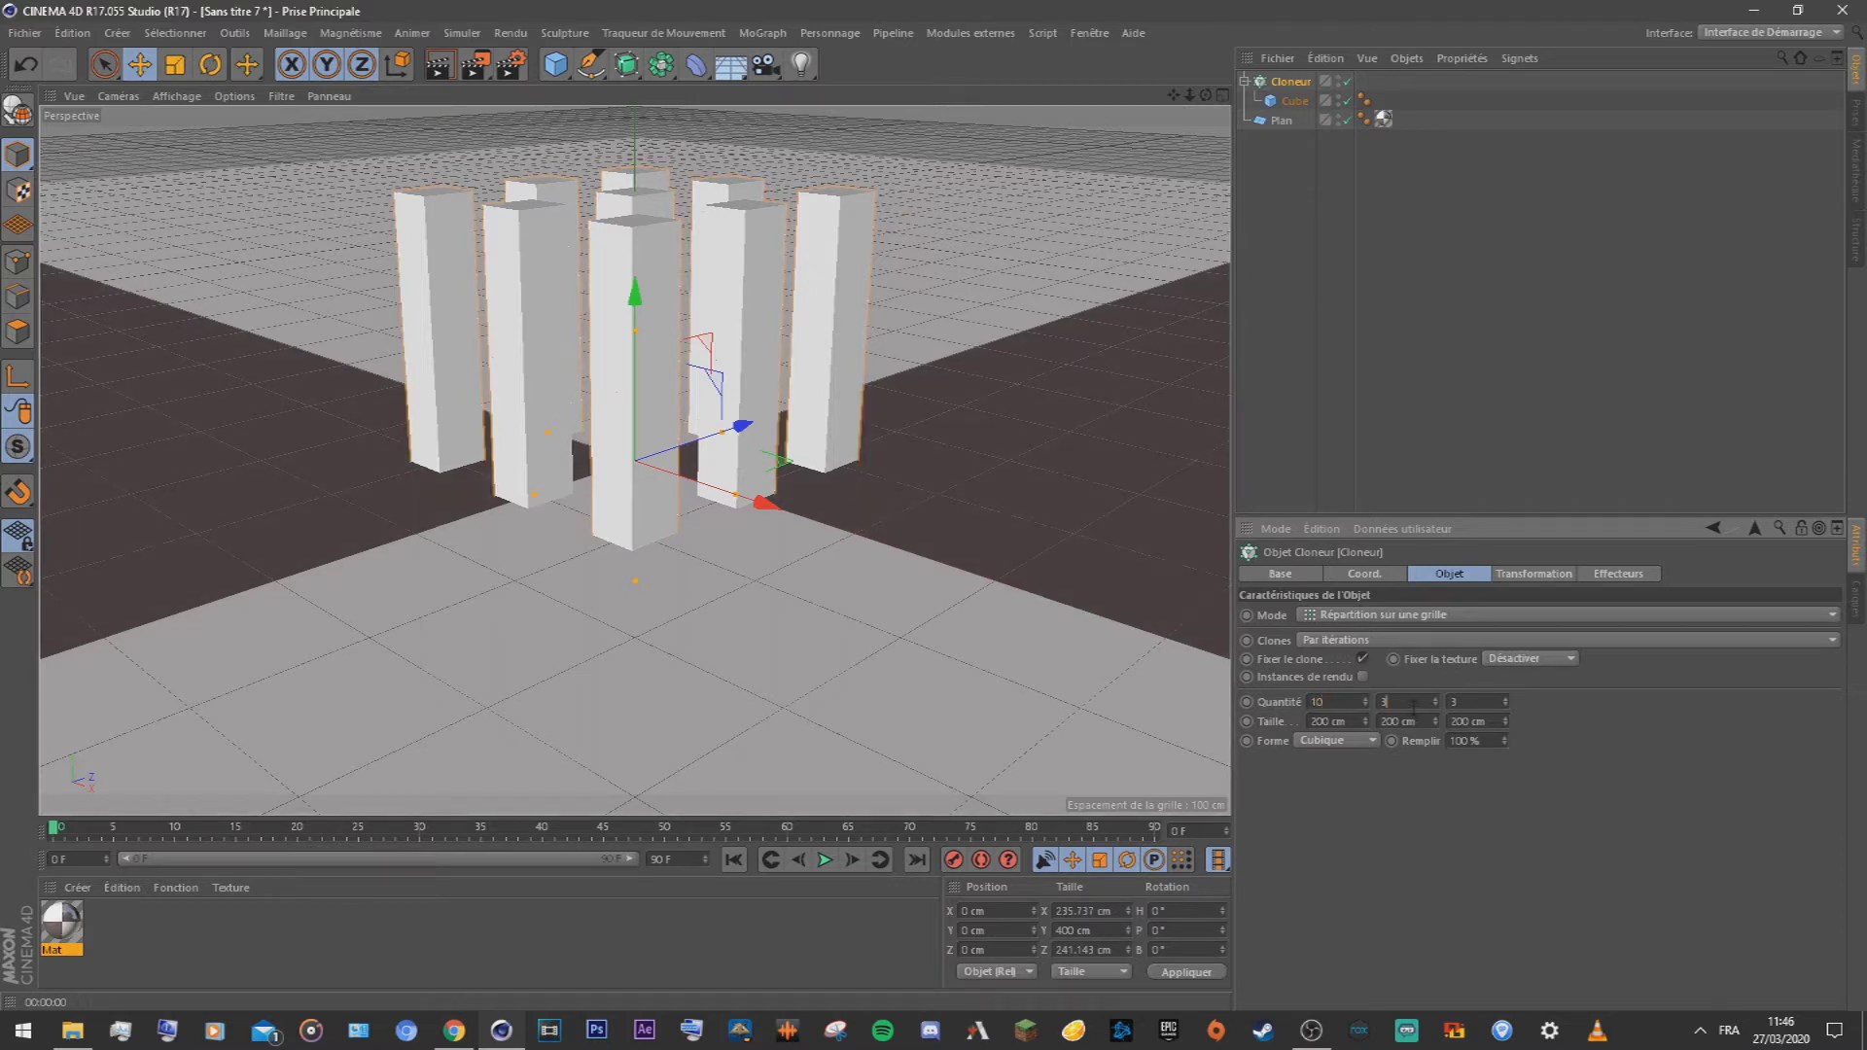
drag(1414, 709, 1298, 710)
text(10)
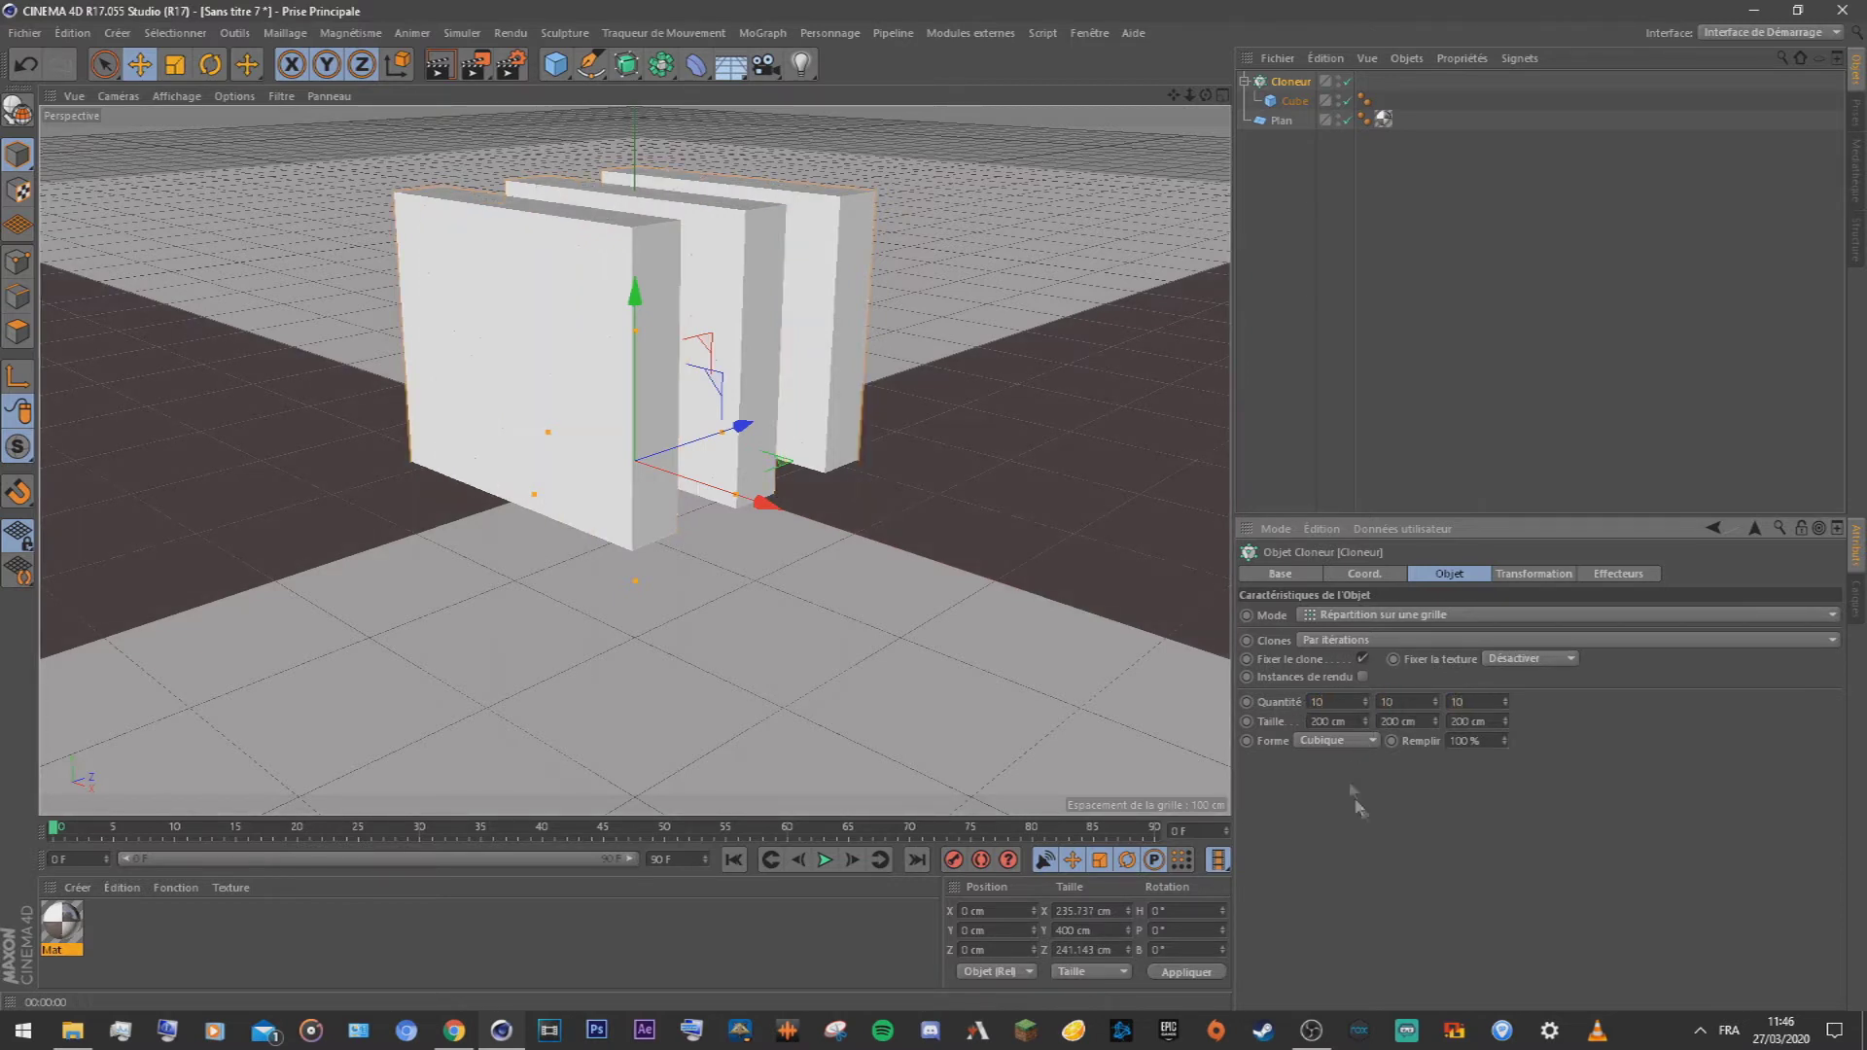
key(Return)
Step: Set the cloner's grid size to 1000 cm on all three axes
drag(1350, 722, 1223, 718)
text(1000)
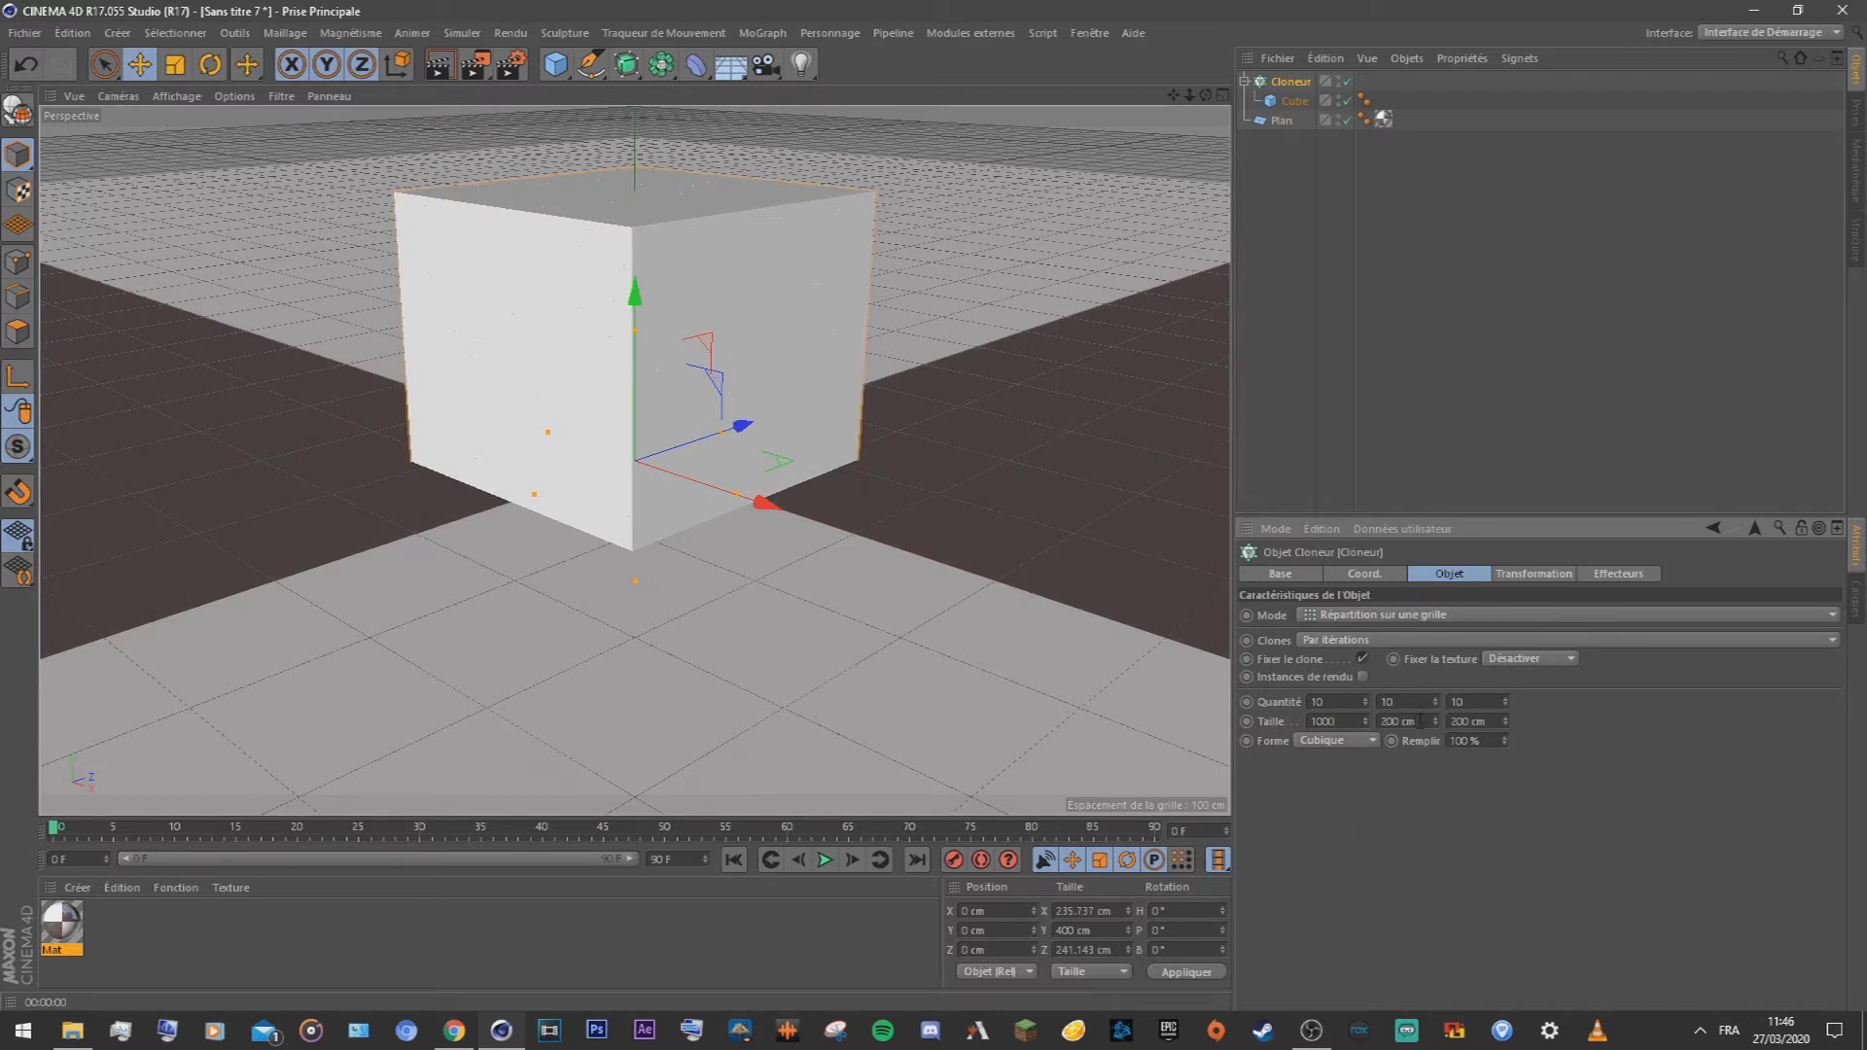
drag(1421, 722, 1300, 732)
text(1000)
key(Tab)
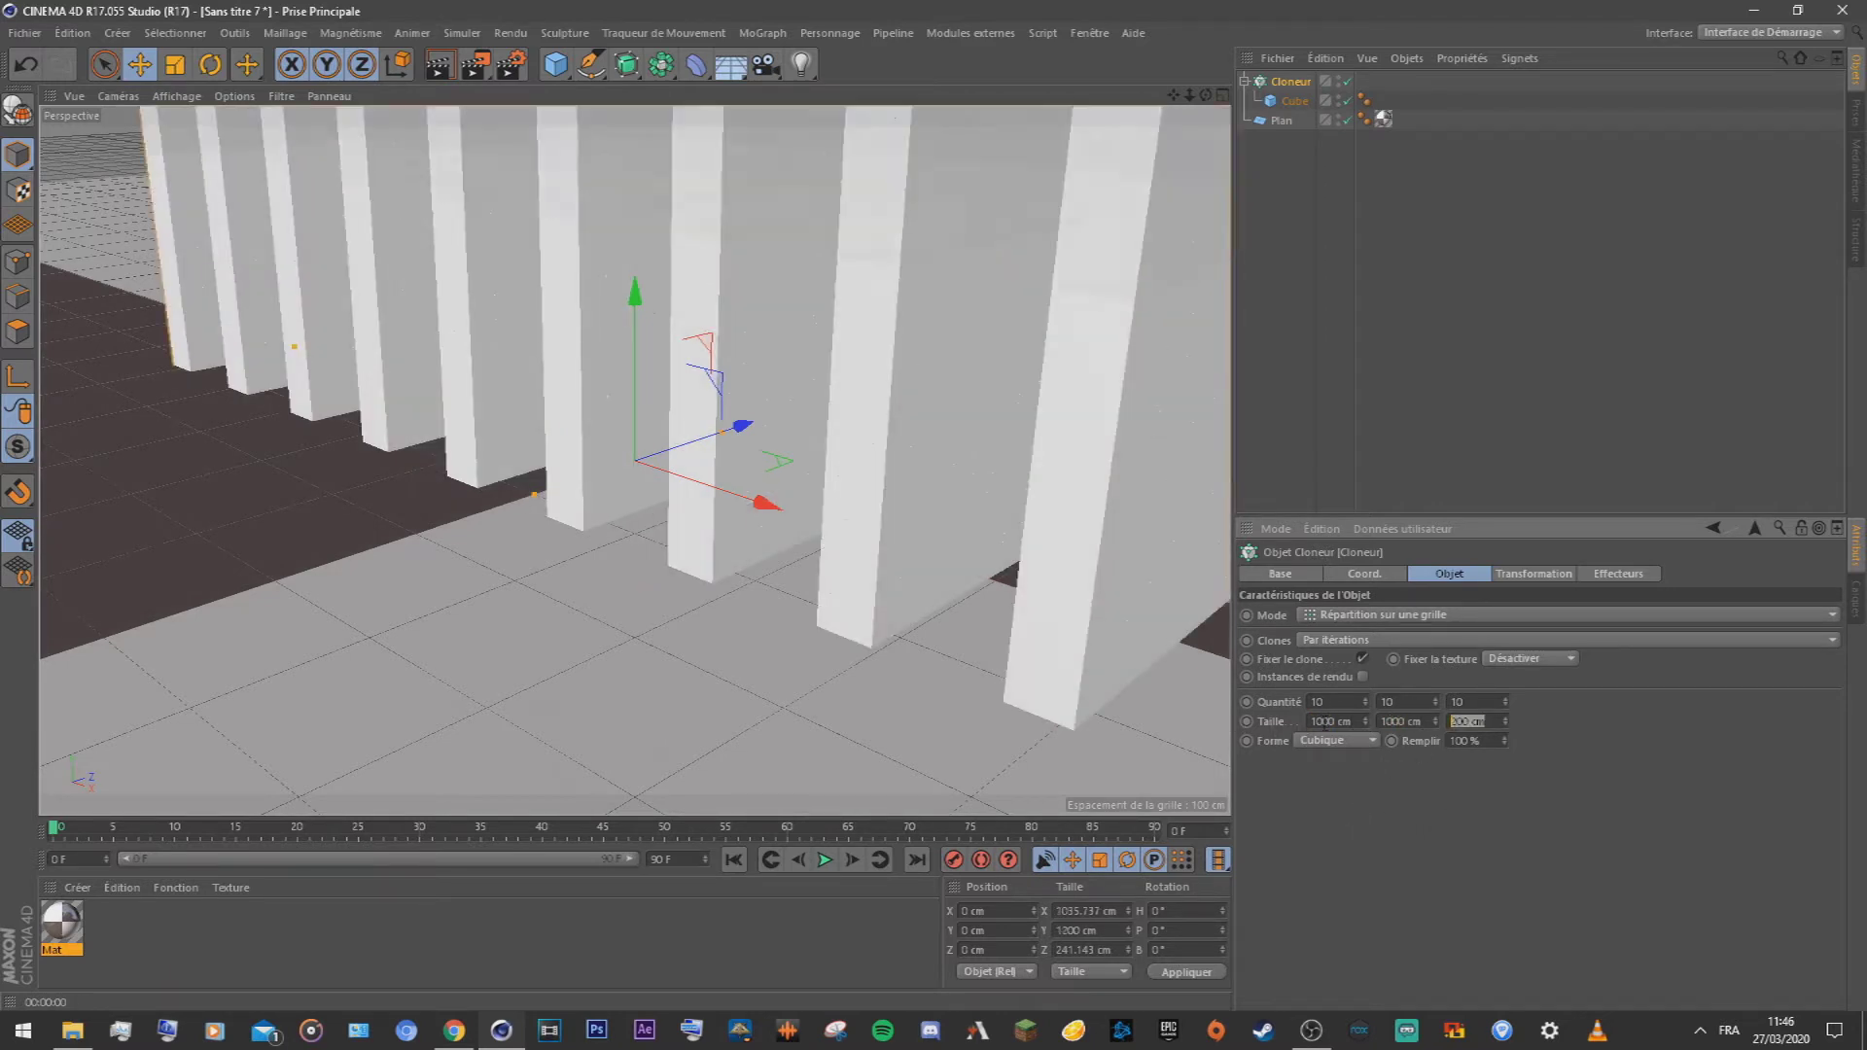
text(1000)
key(Return)
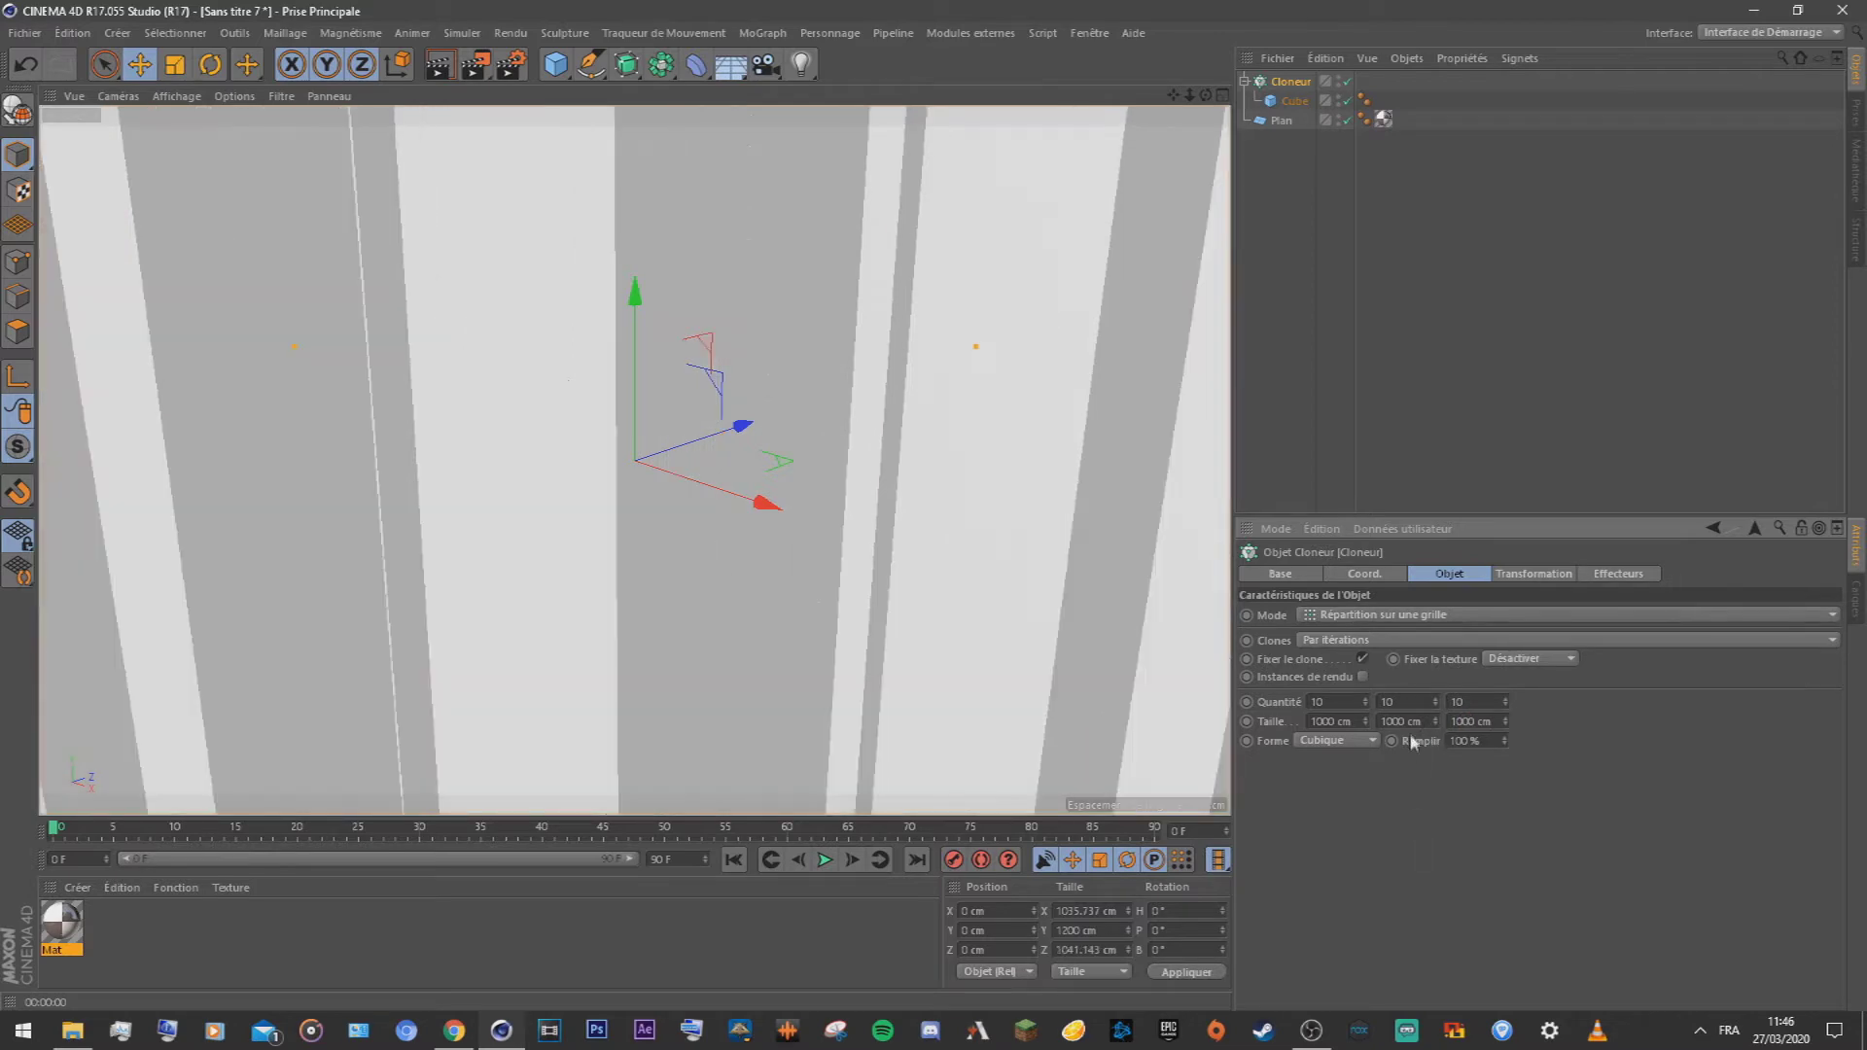
Step: Set the cloner's Y grid size to 1 cm to flatten the clones into a single layer
drag(1428, 721, 1240, 730)
text(1)
key(Return)
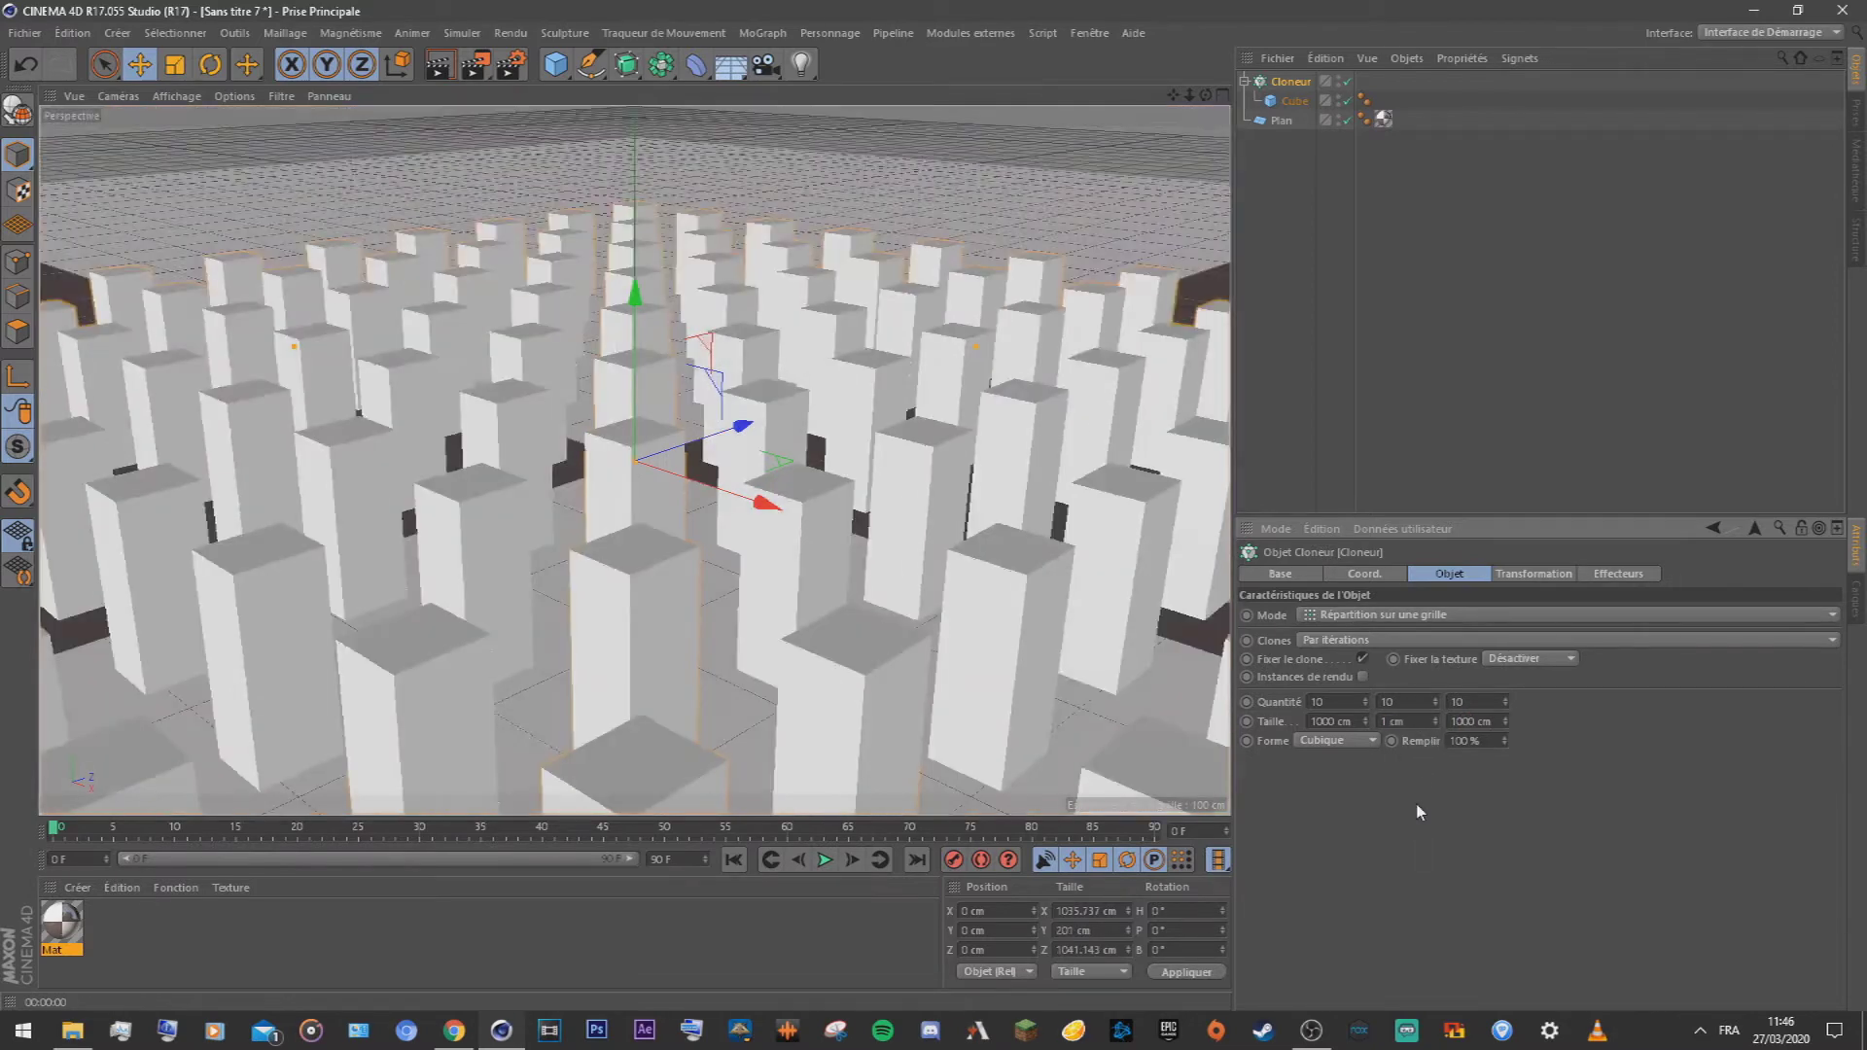
Step: Deselect the cloner and render the view to preview the whole pillar grid on the reflective floor
scroll(819, 564, down, 6)
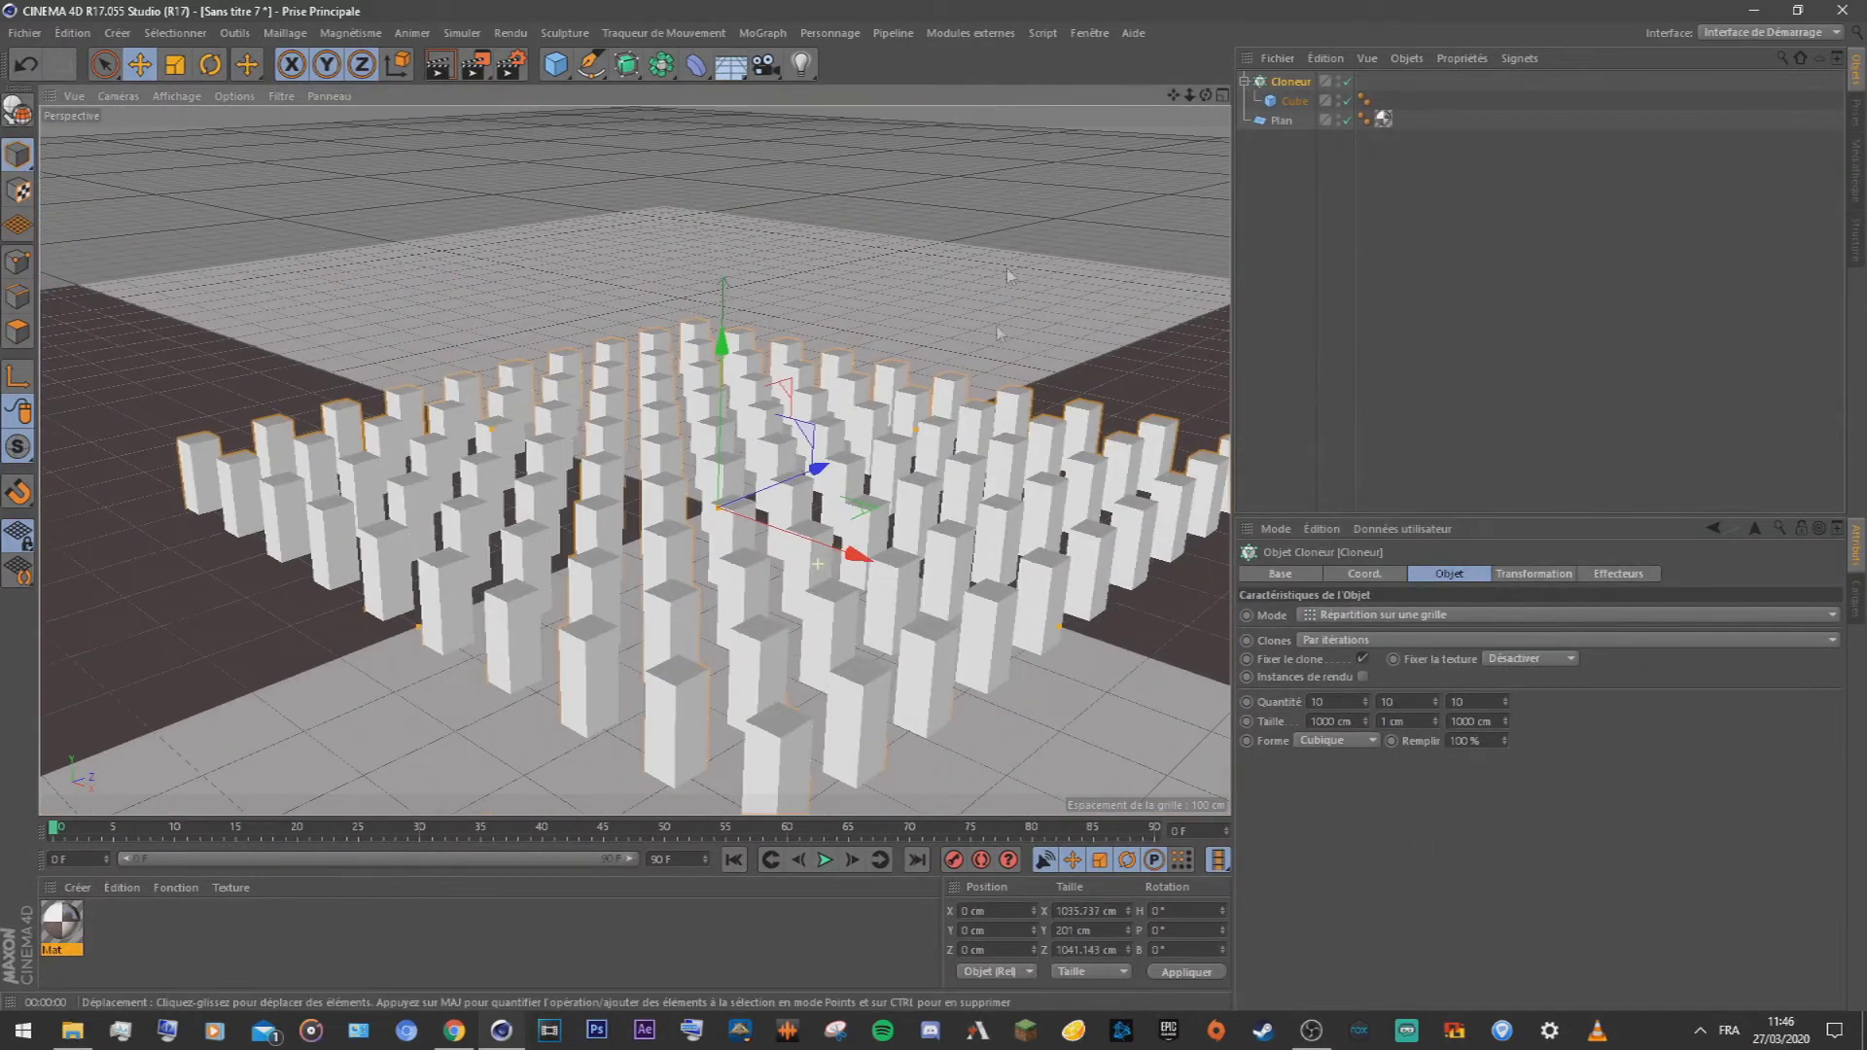
drag(1204, 95, 1315, 101)
click(1403, 234)
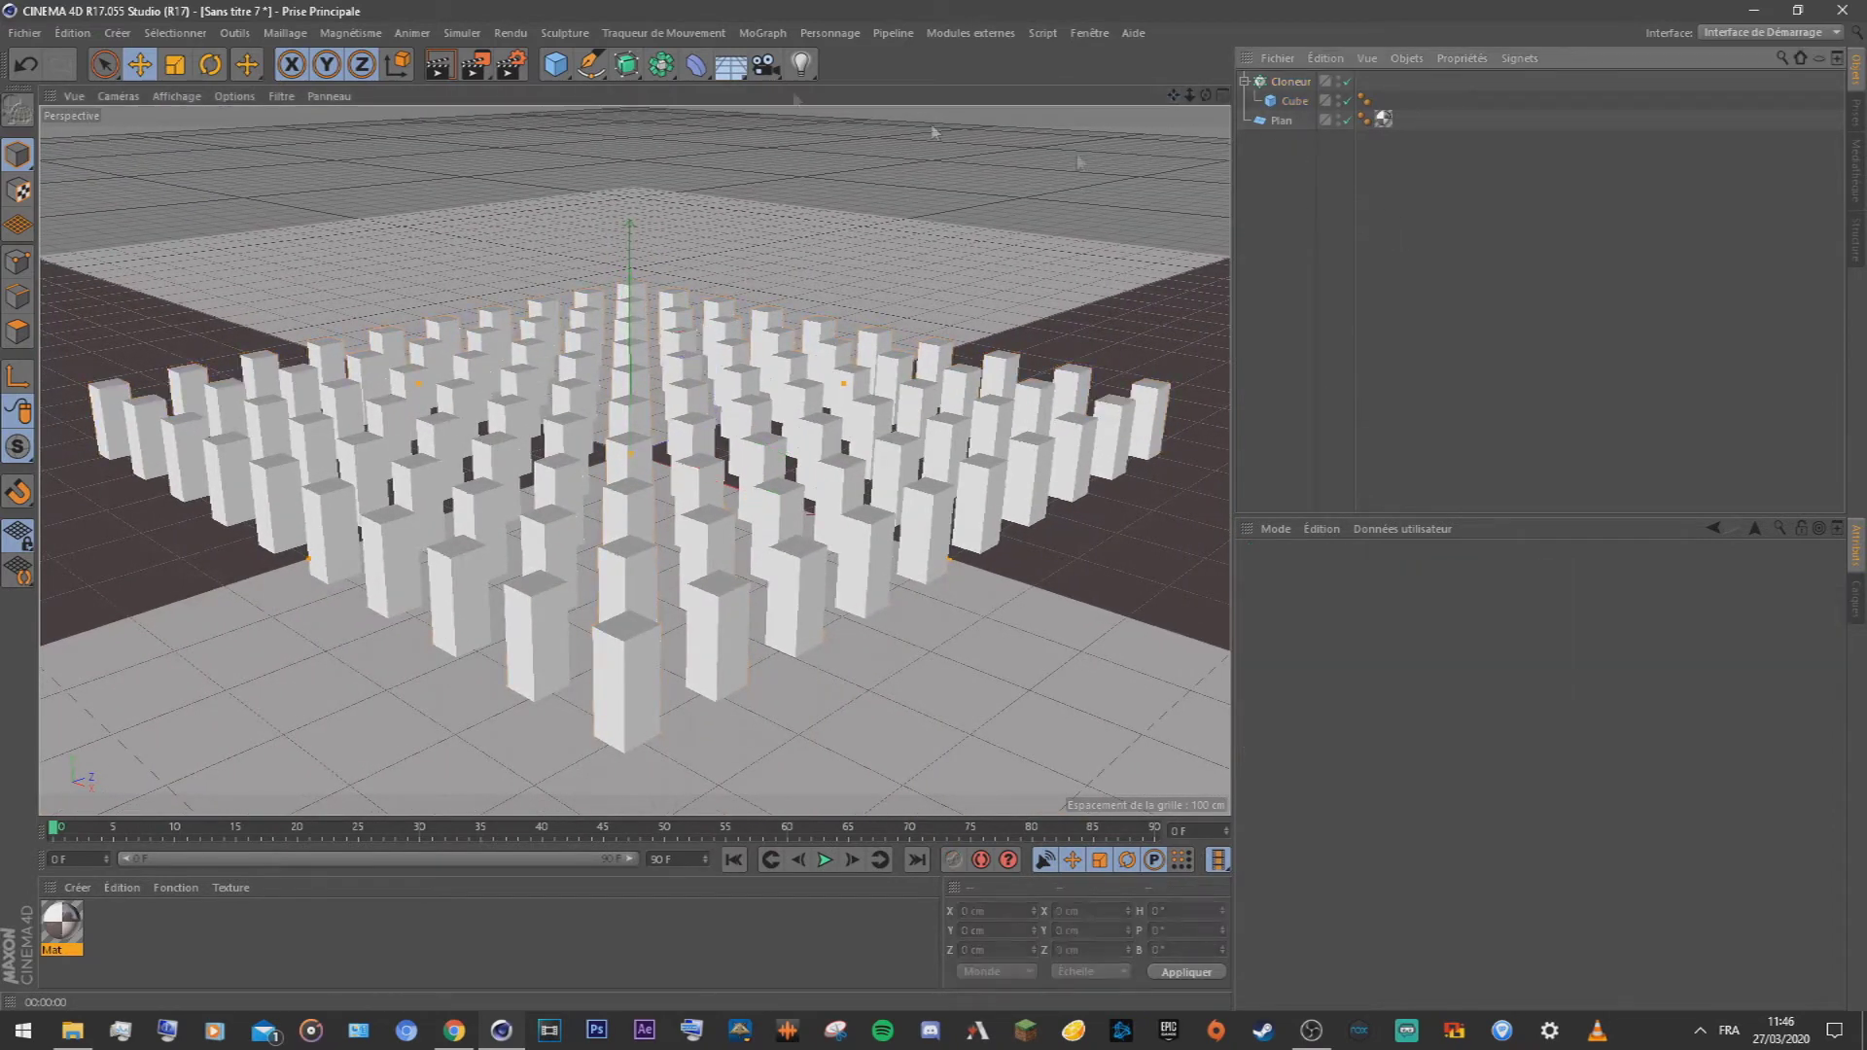
click(440, 64)
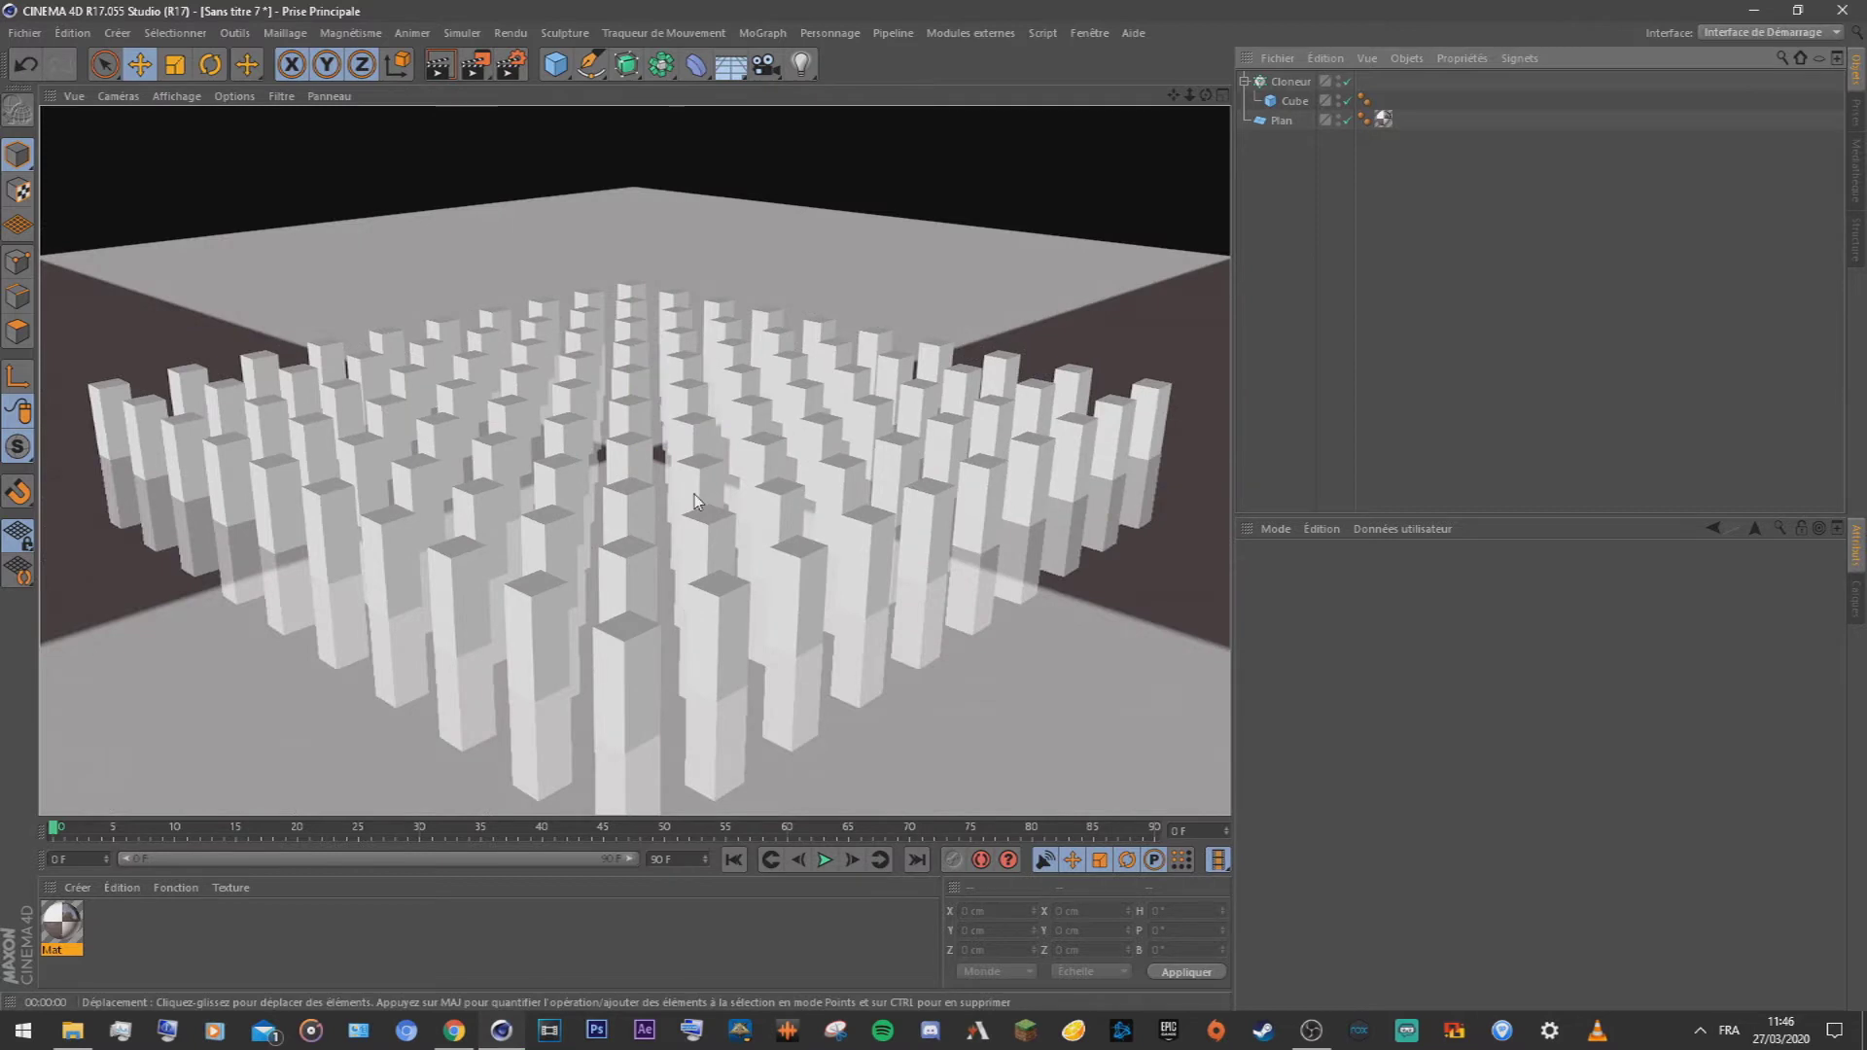
Step: Create a new material and colour it pure red with hue 0°, saturation 100% and lightness 100%
click(125, 935)
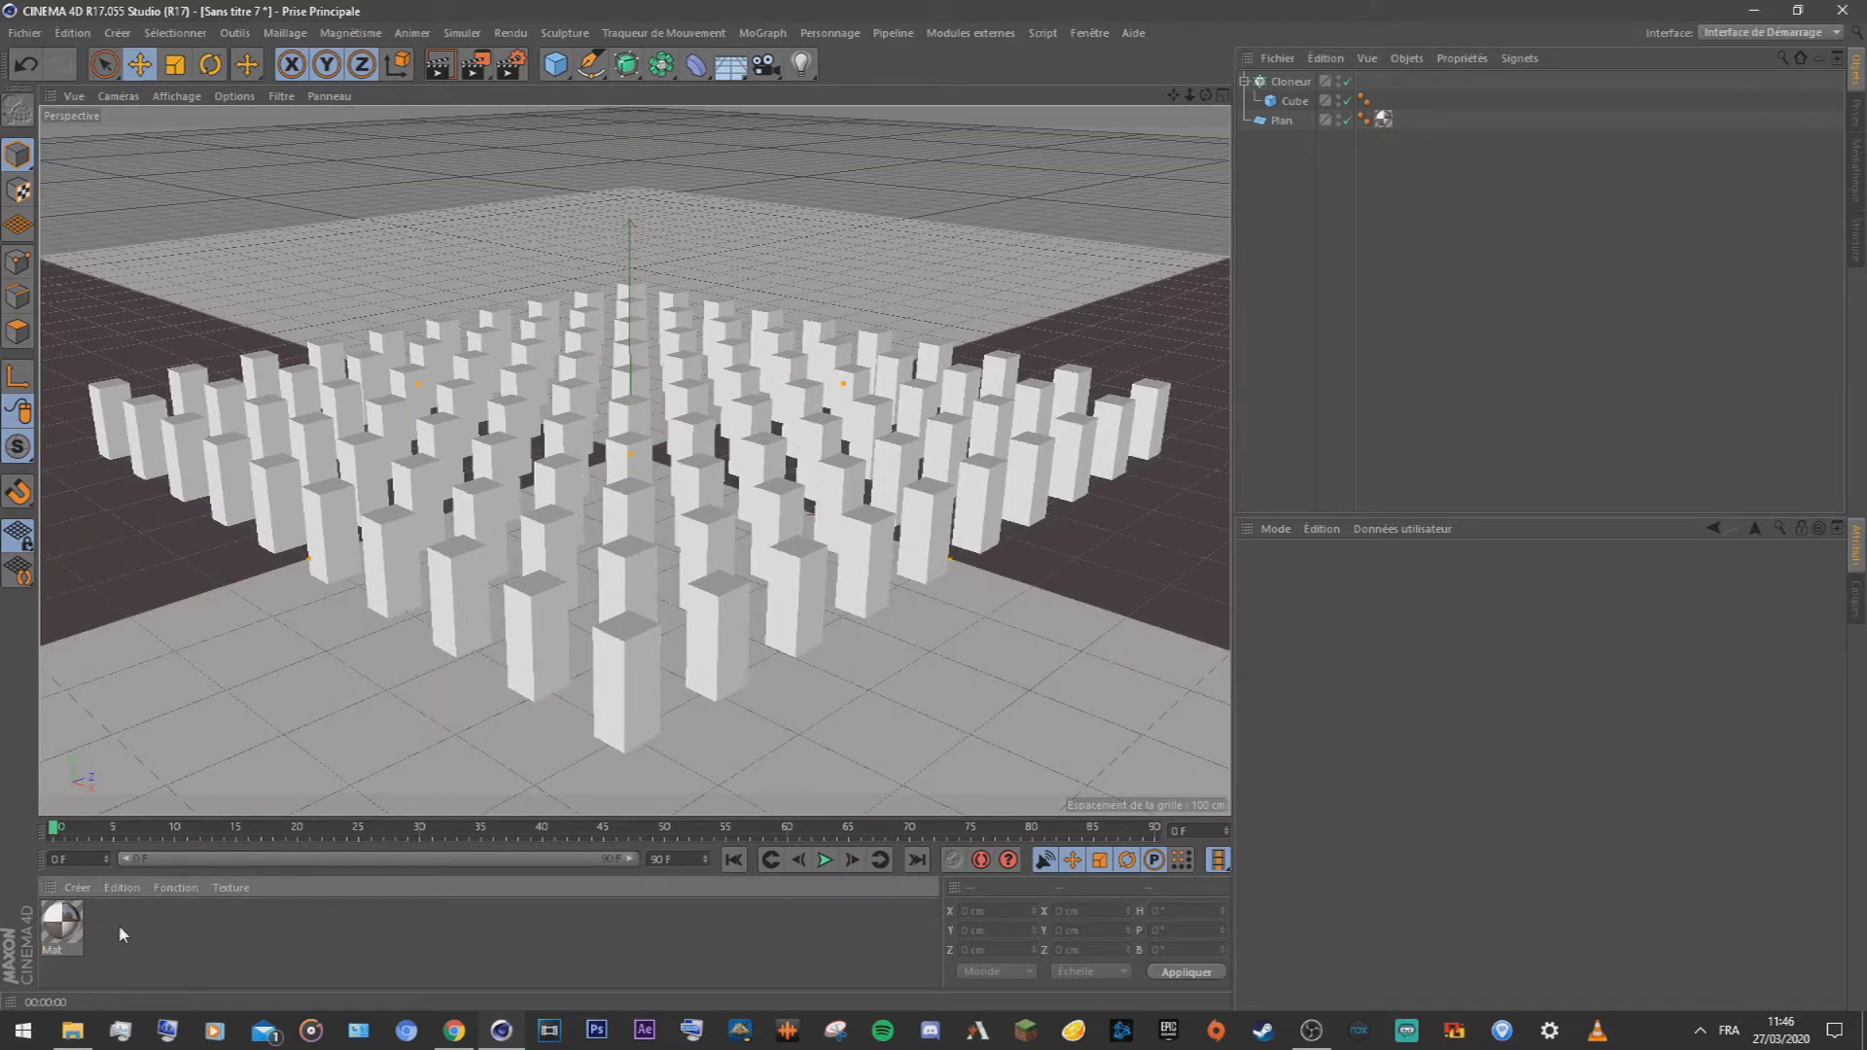
double_click(121, 935)
double_click(68, 929)
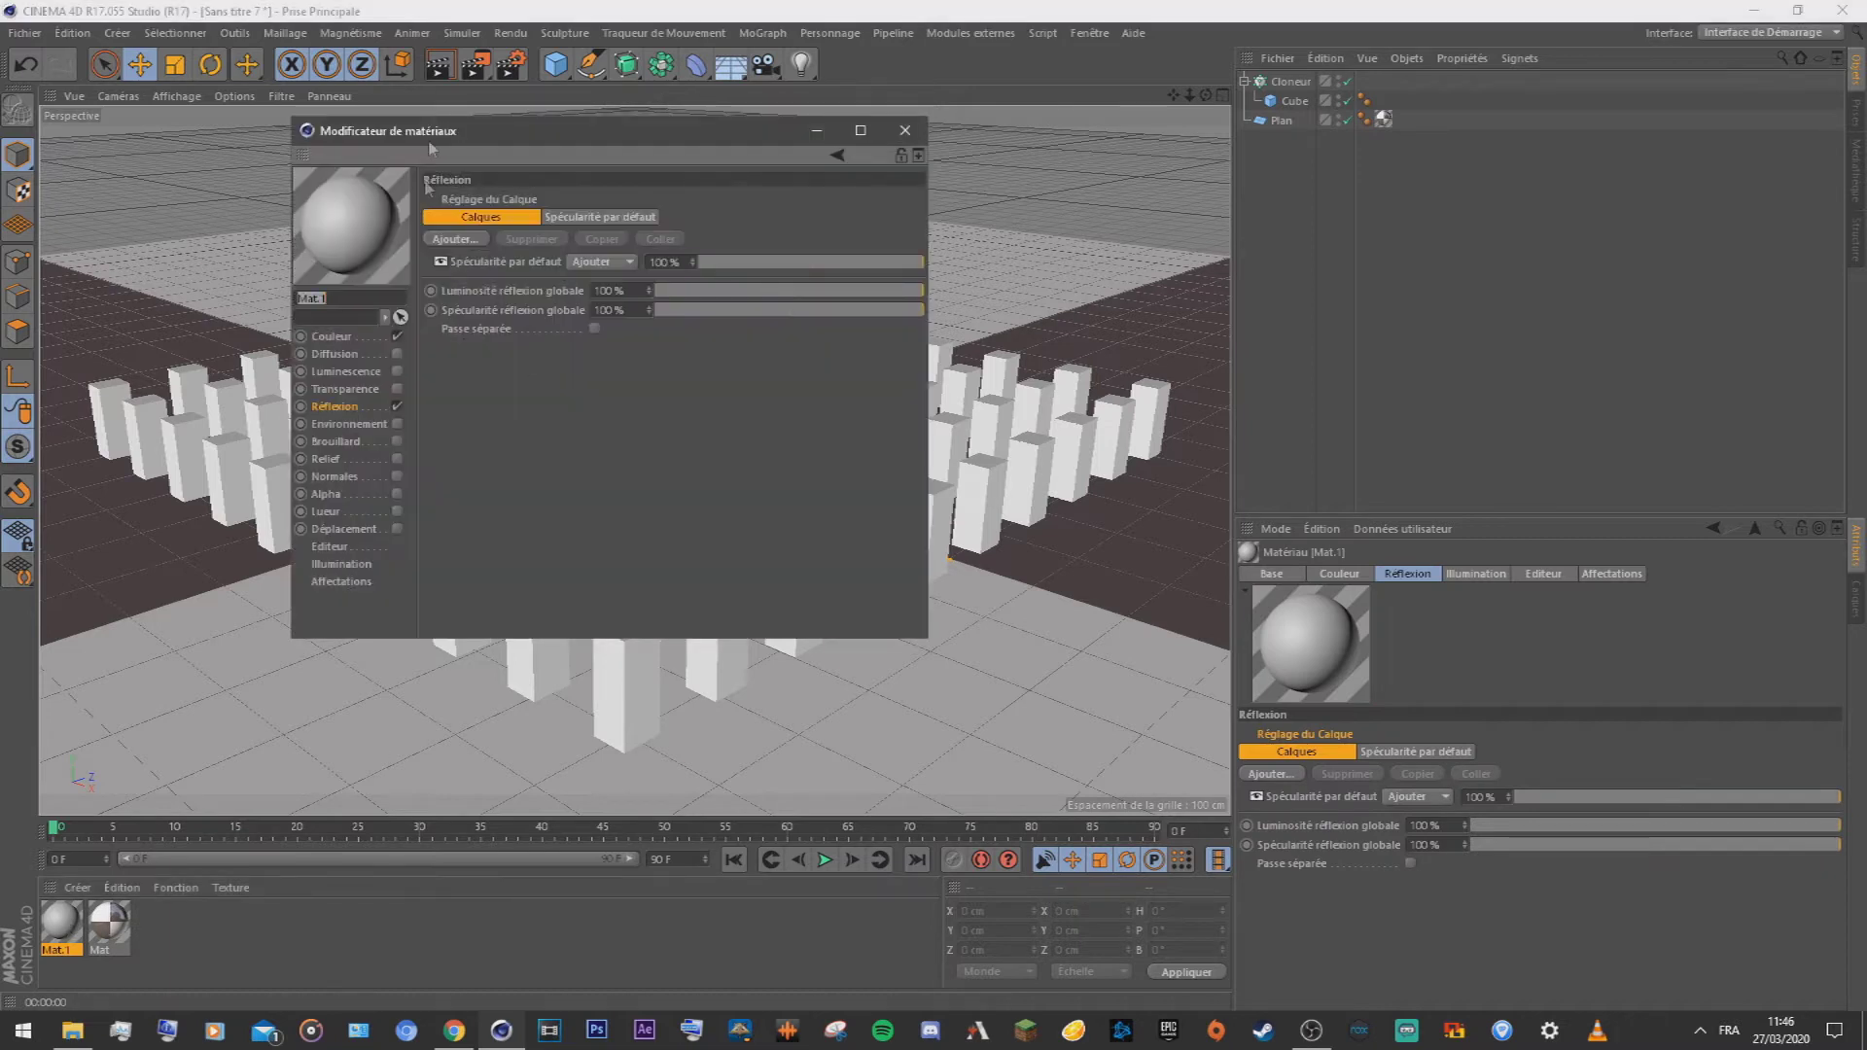
click(348, 341)
drag(686, 250, 922, 271)
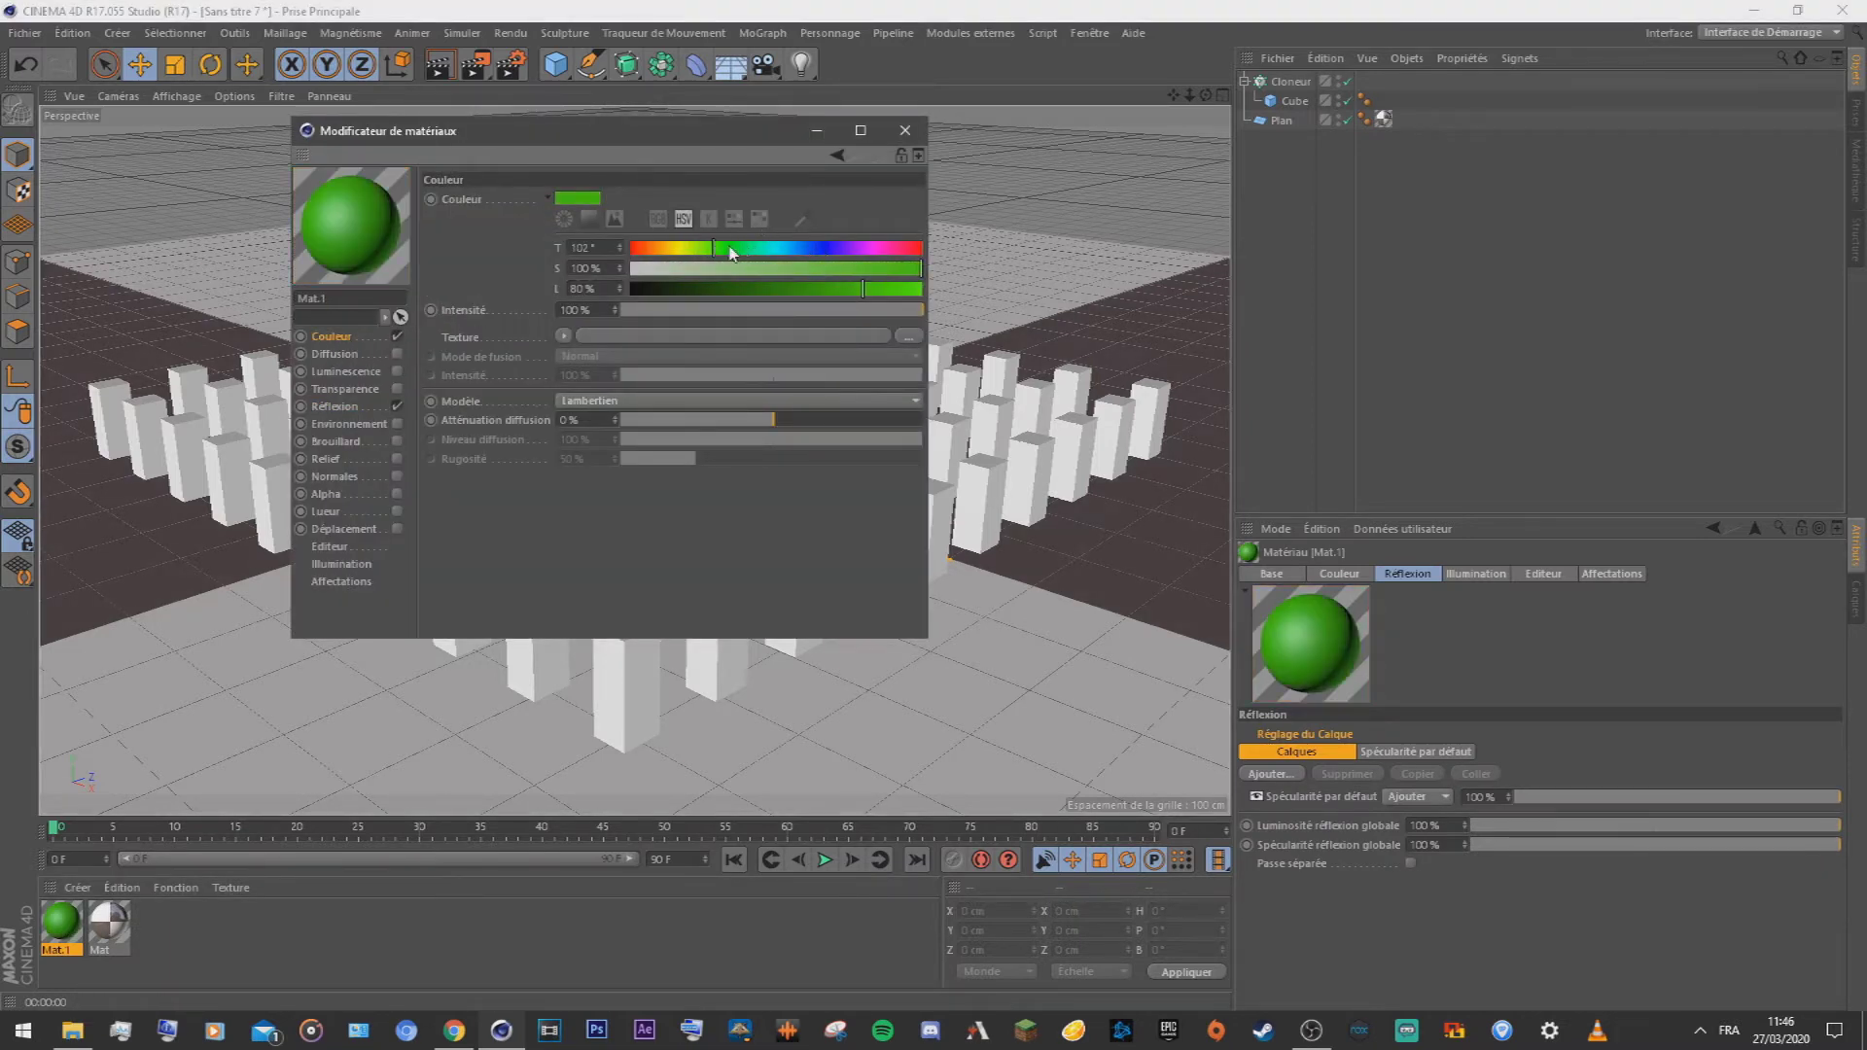
drag(729, 250, 631, 250)
drag(856, 287, 922, 288)
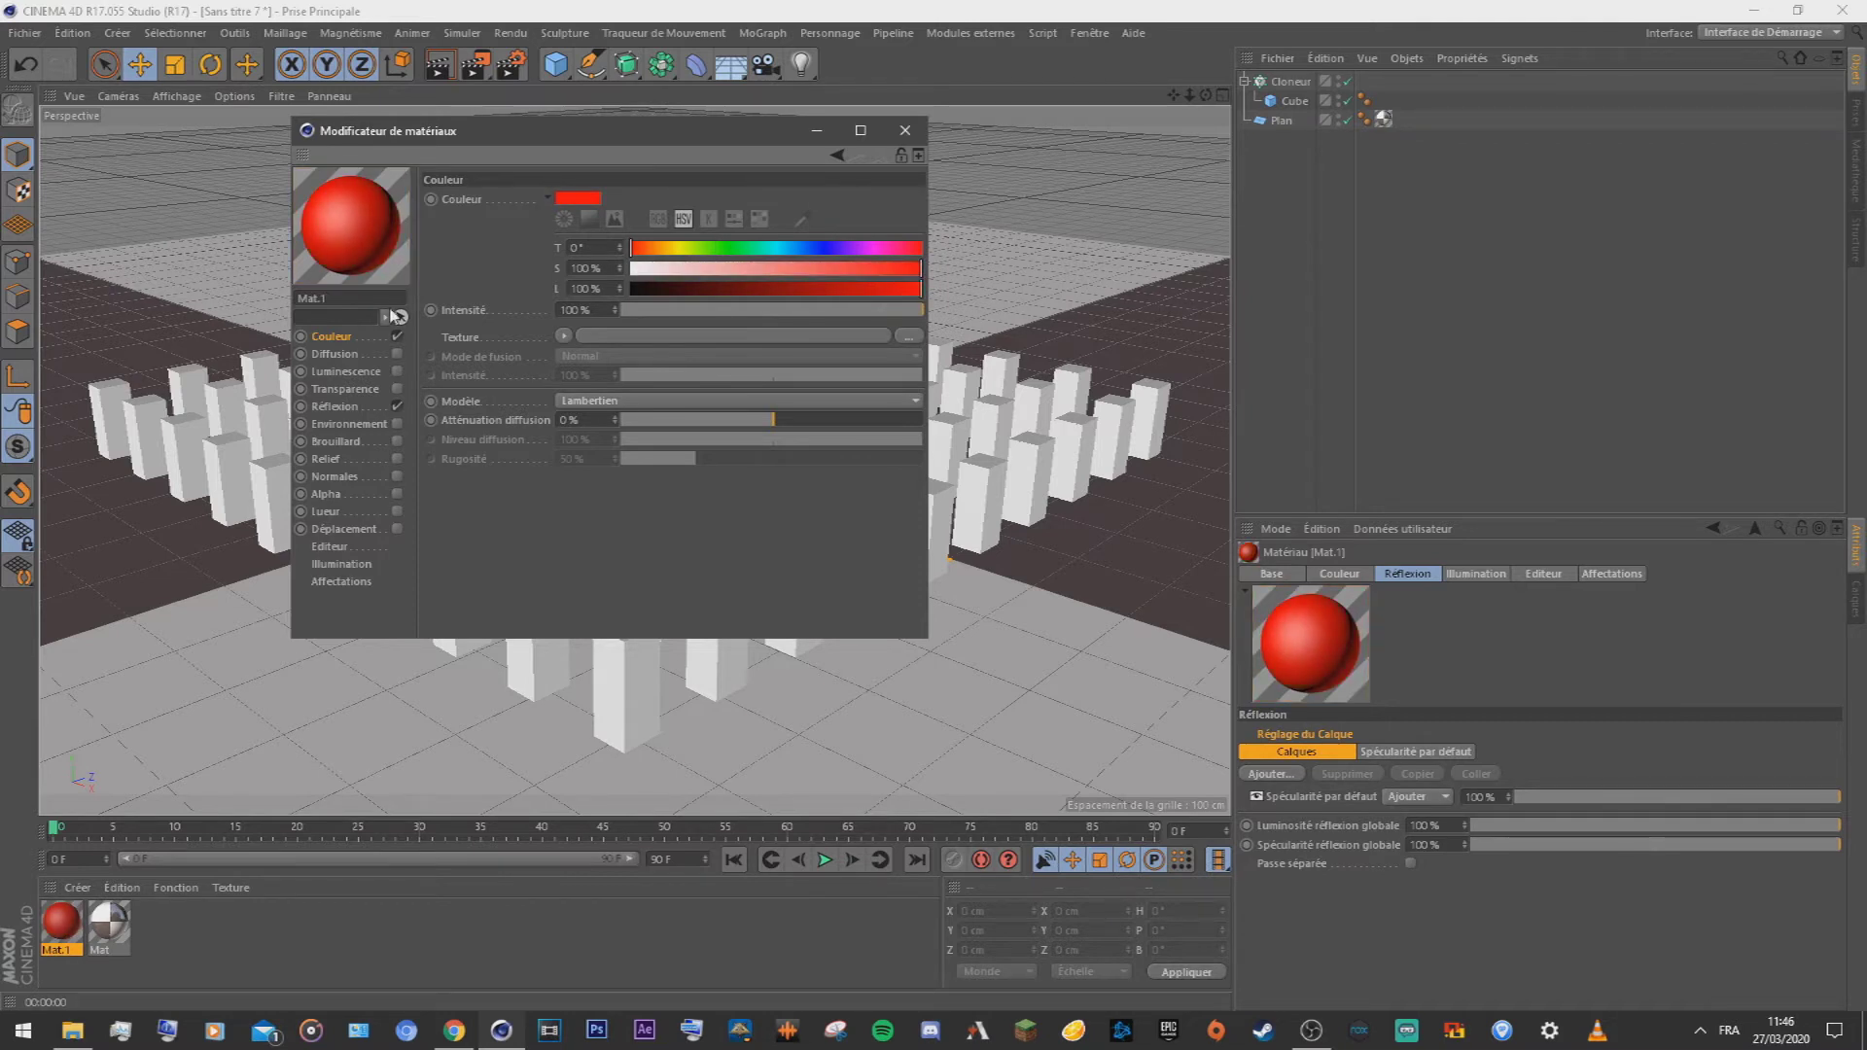
Step: Change the red material's default specular layer to Beckmann with 0% roughness, 5% reflection strength and 50% specular strength
click(350, 409)
click(601, 217)
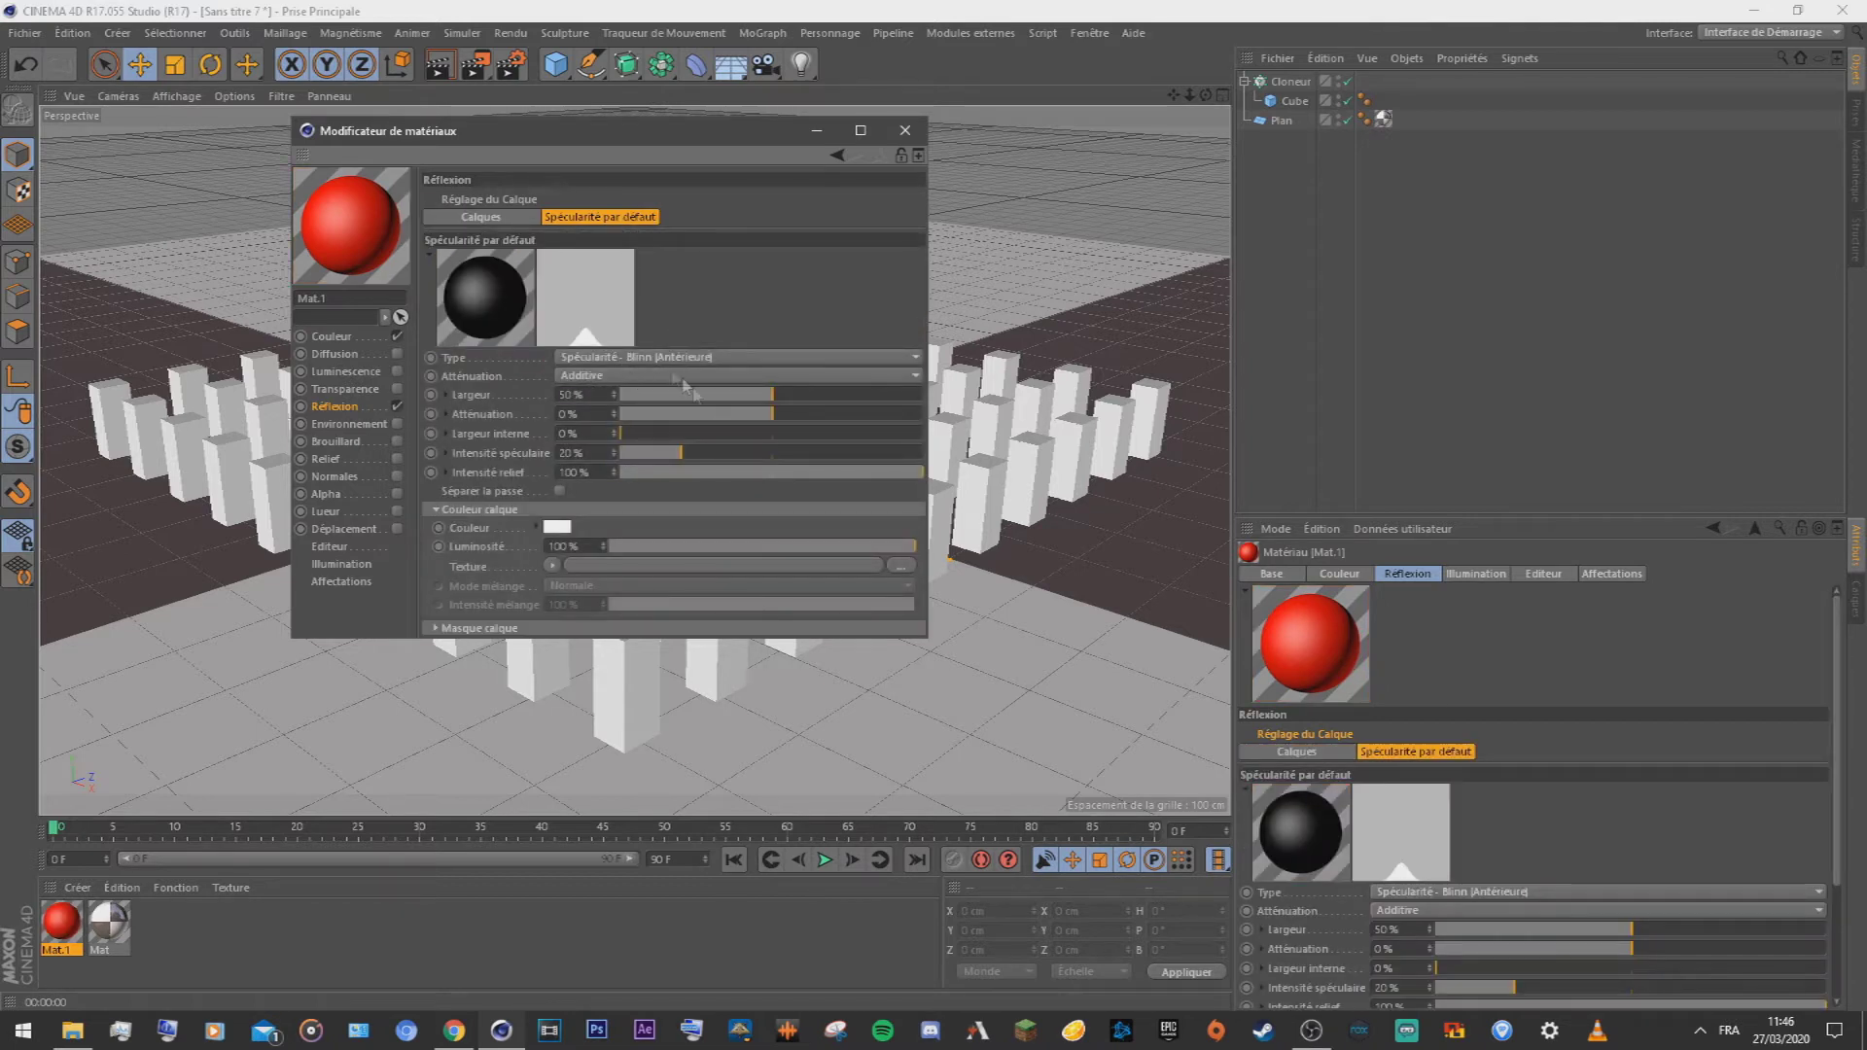
click(740, 357)
click(778, 375)
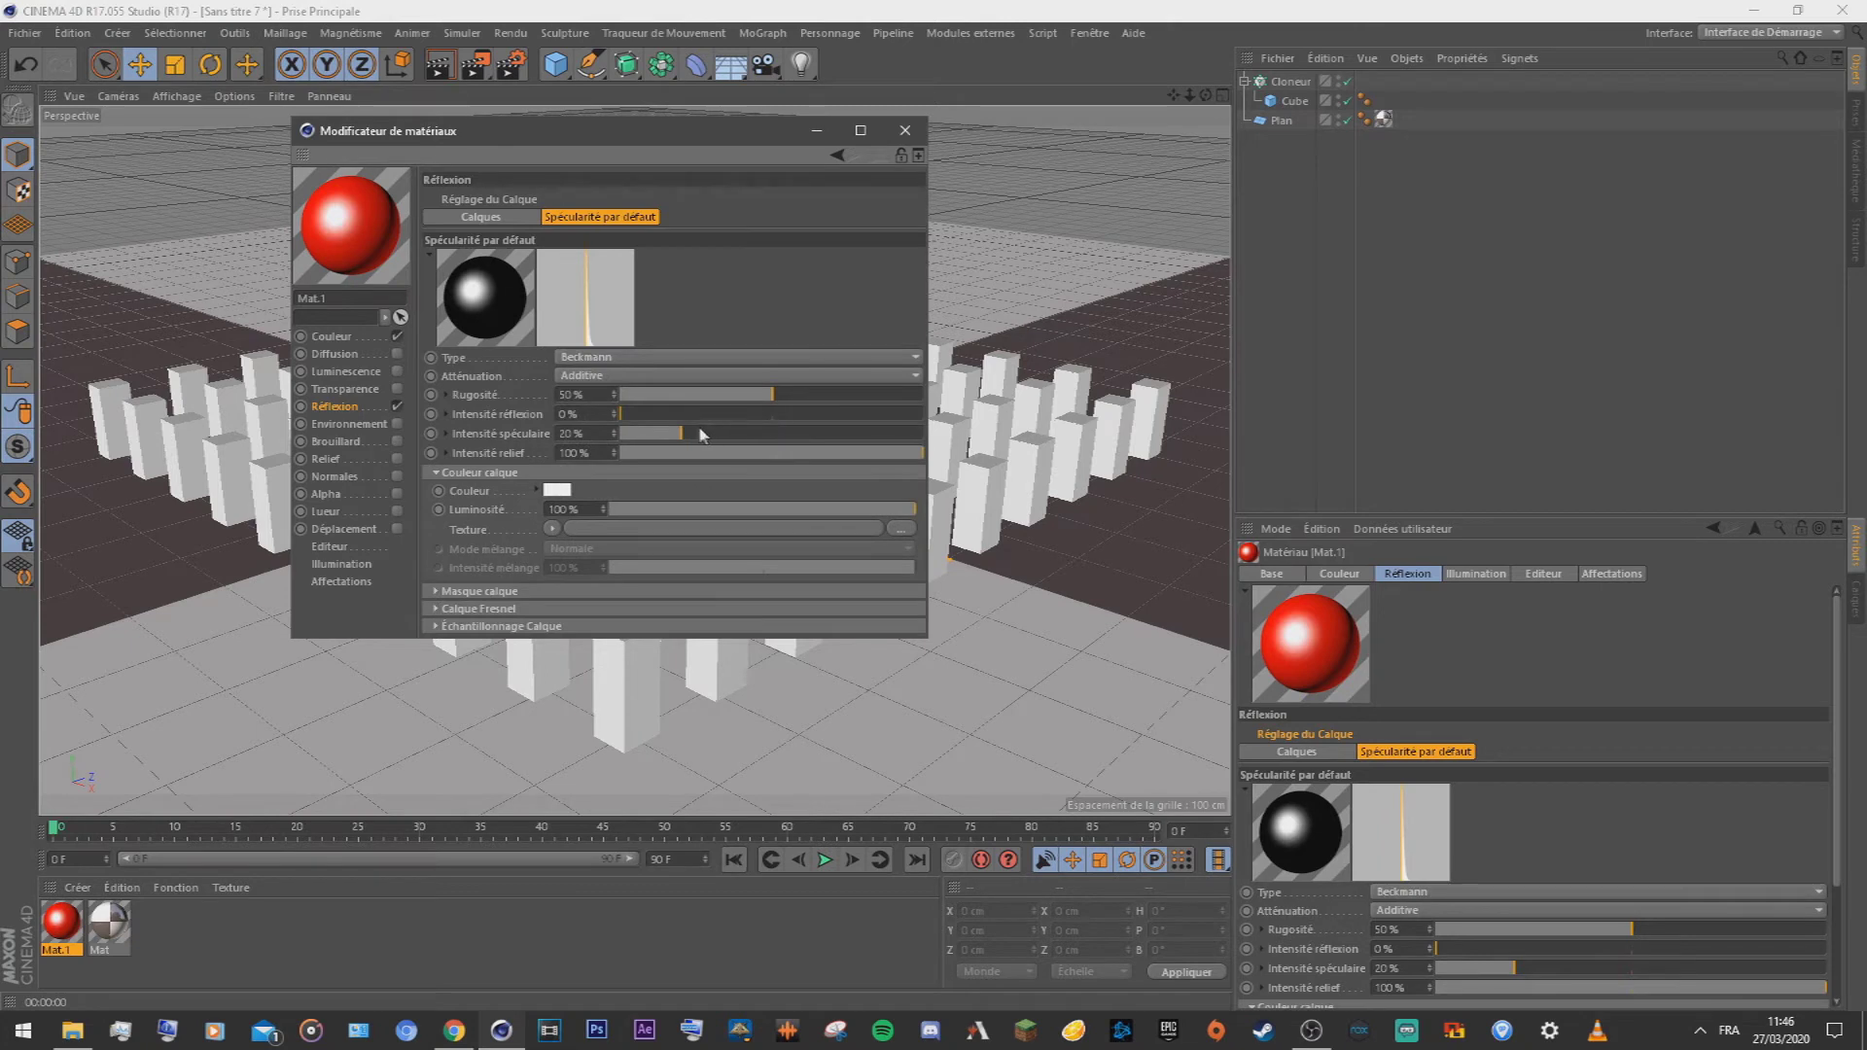
drag(721, 396, 614, 399)
drag(713, 435, 774, 437)
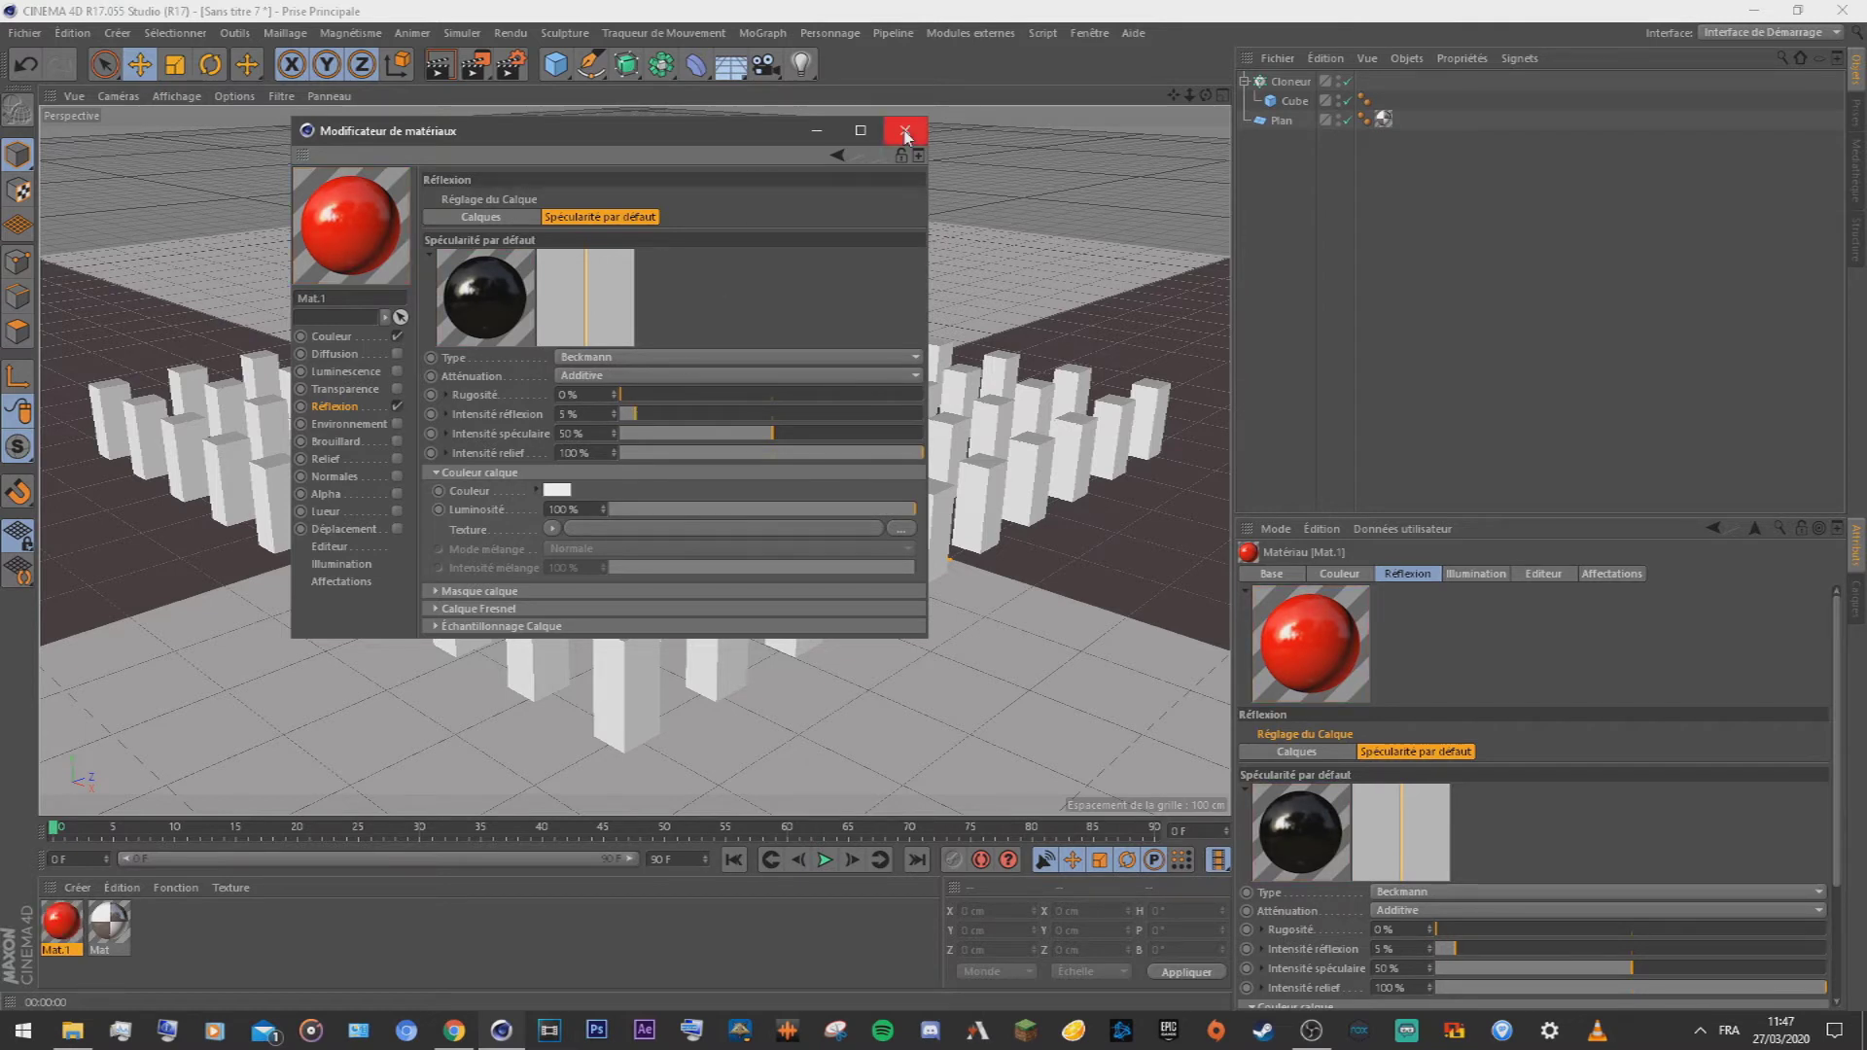
Step: Lower the red material's global reflection brightness and global specular brightness to 0%
click(662, 359)
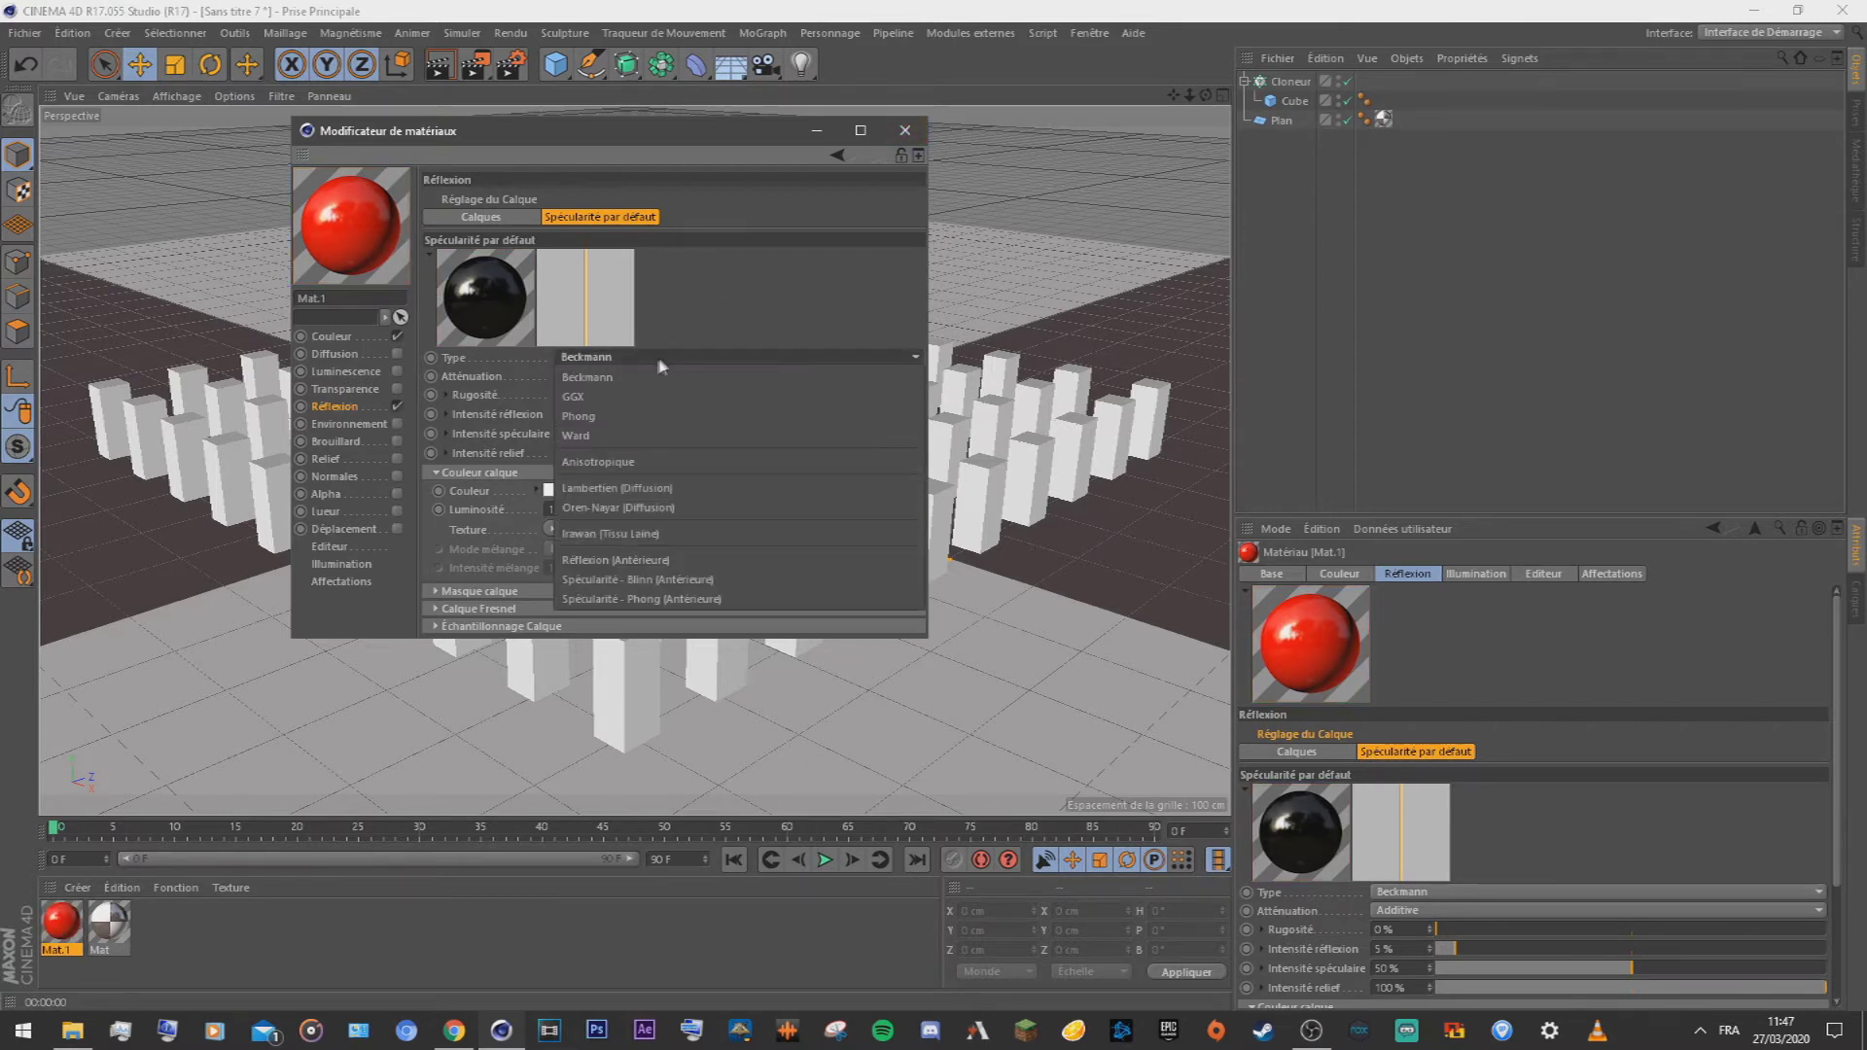
click(624, 358)
click(496, 216)
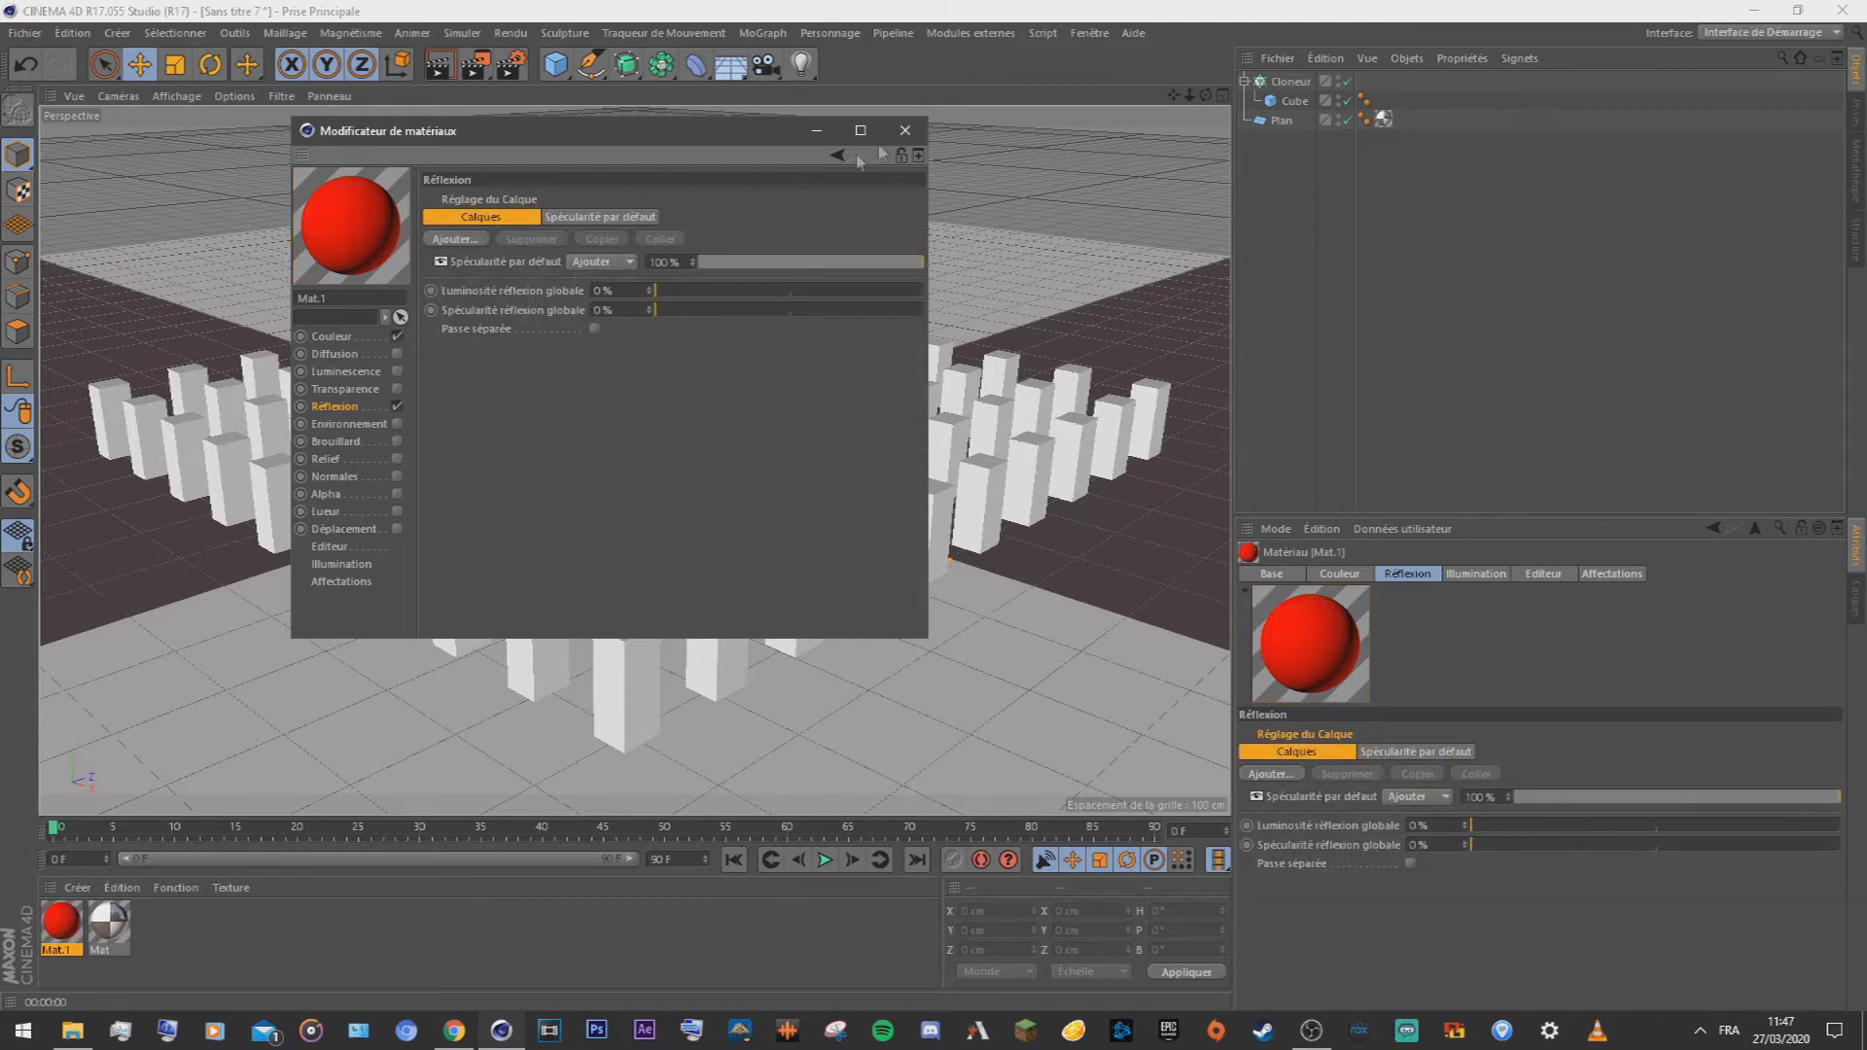
Step: Close the material editor, apply the red material to the cube and render a preview of the view
click(904, 131)
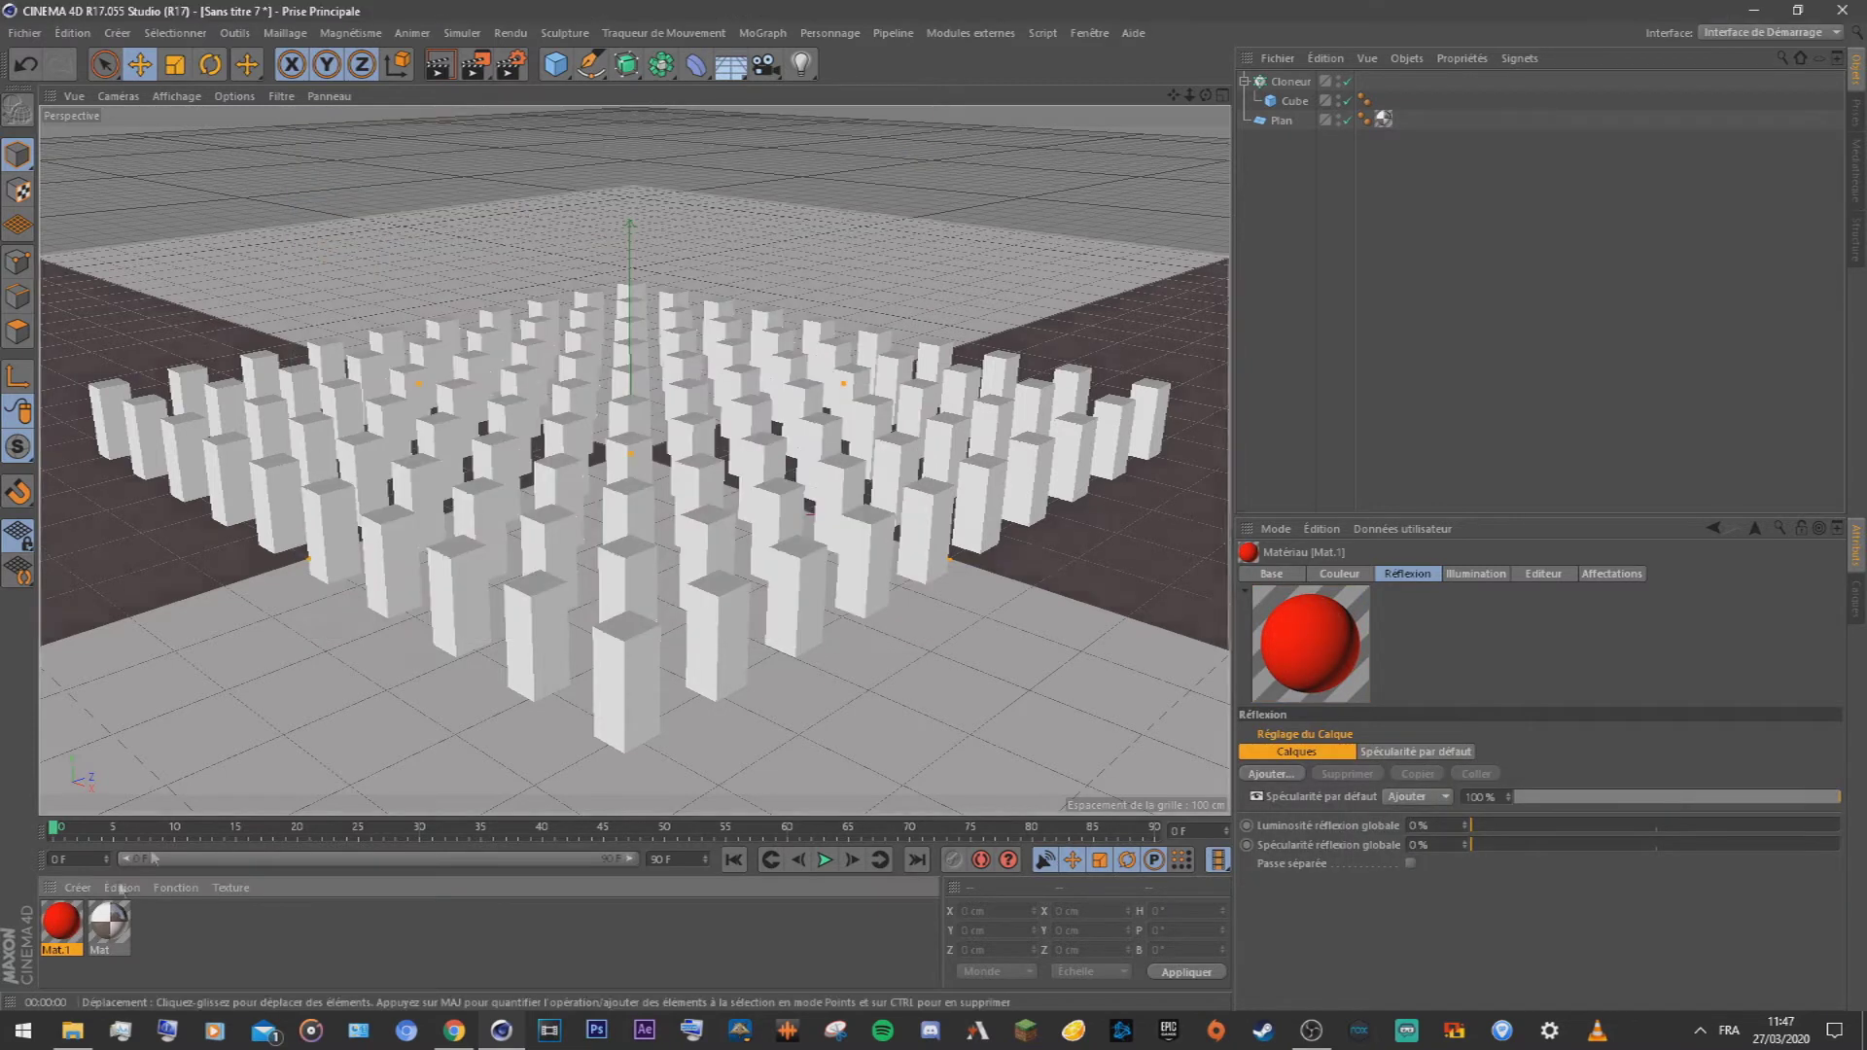
drag(71, 924, 1294, 102)
click(440, 69)
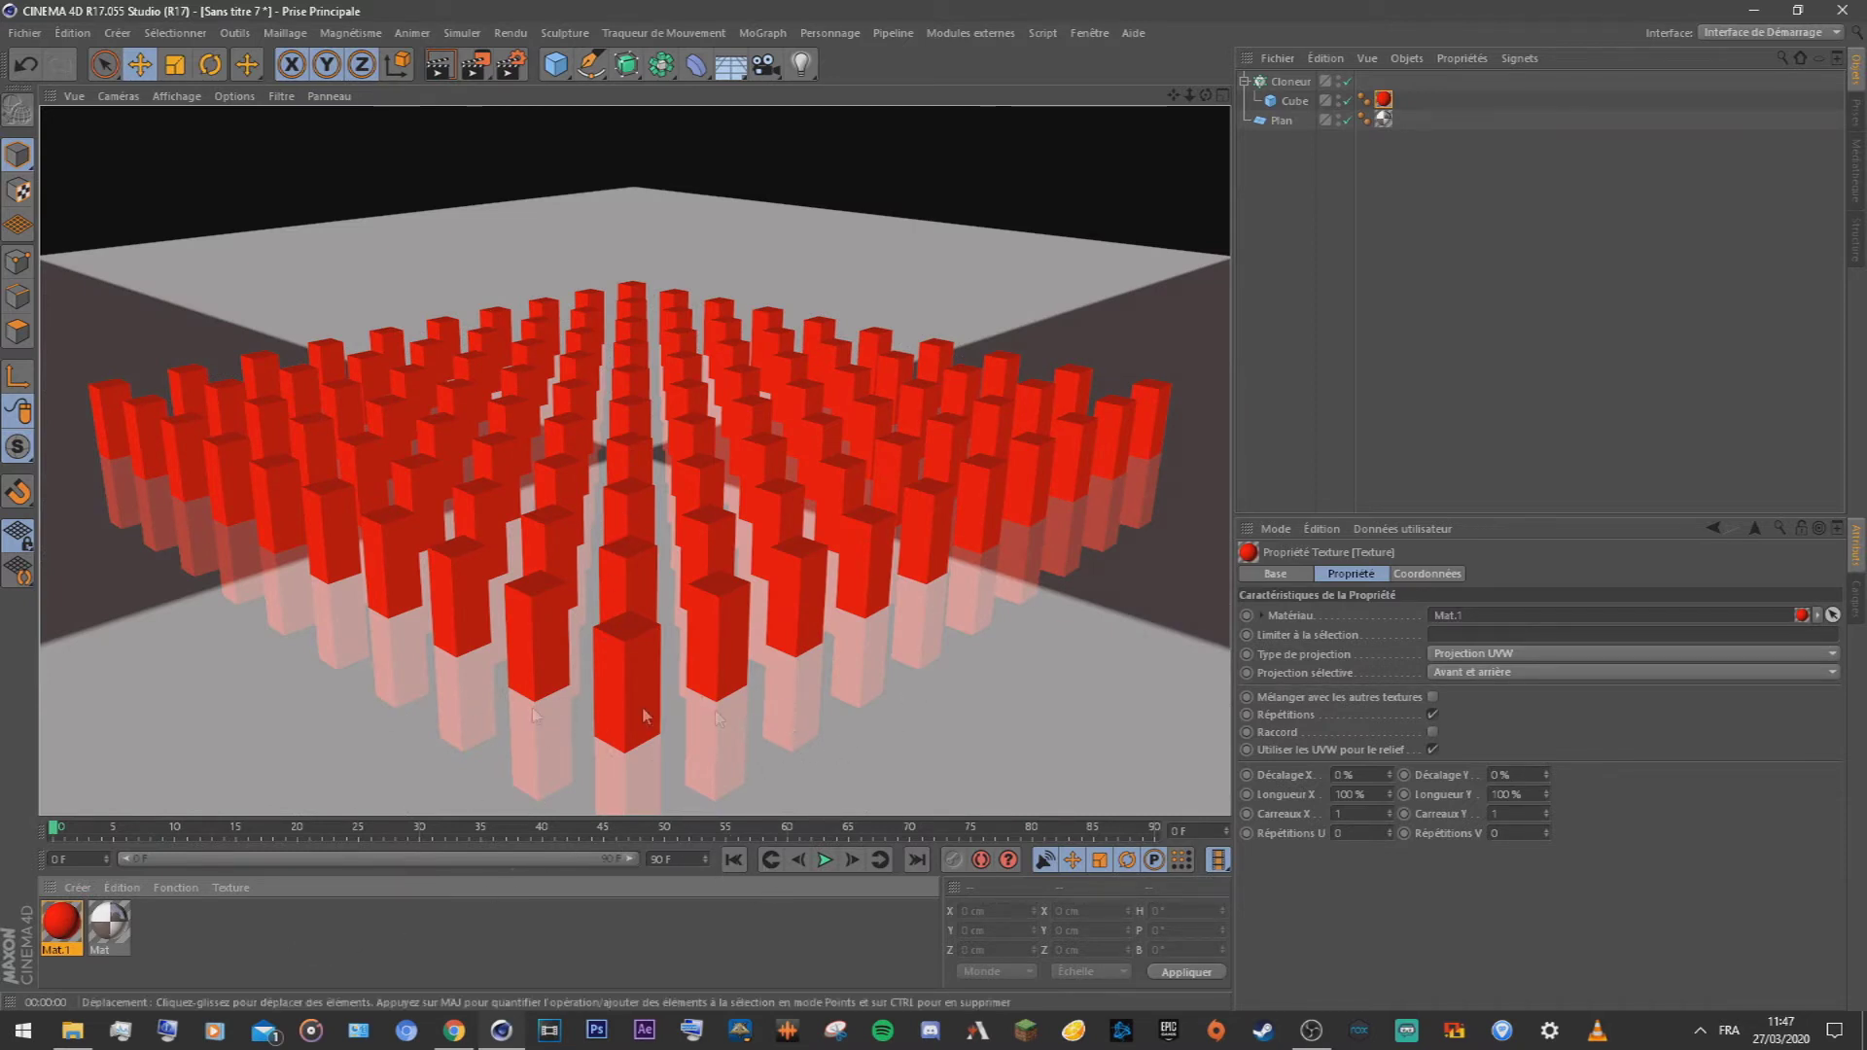
Step: Turn off reflection (Réflexion) in the checkerboard floor material and render the view to check it
double_click(109, 924)
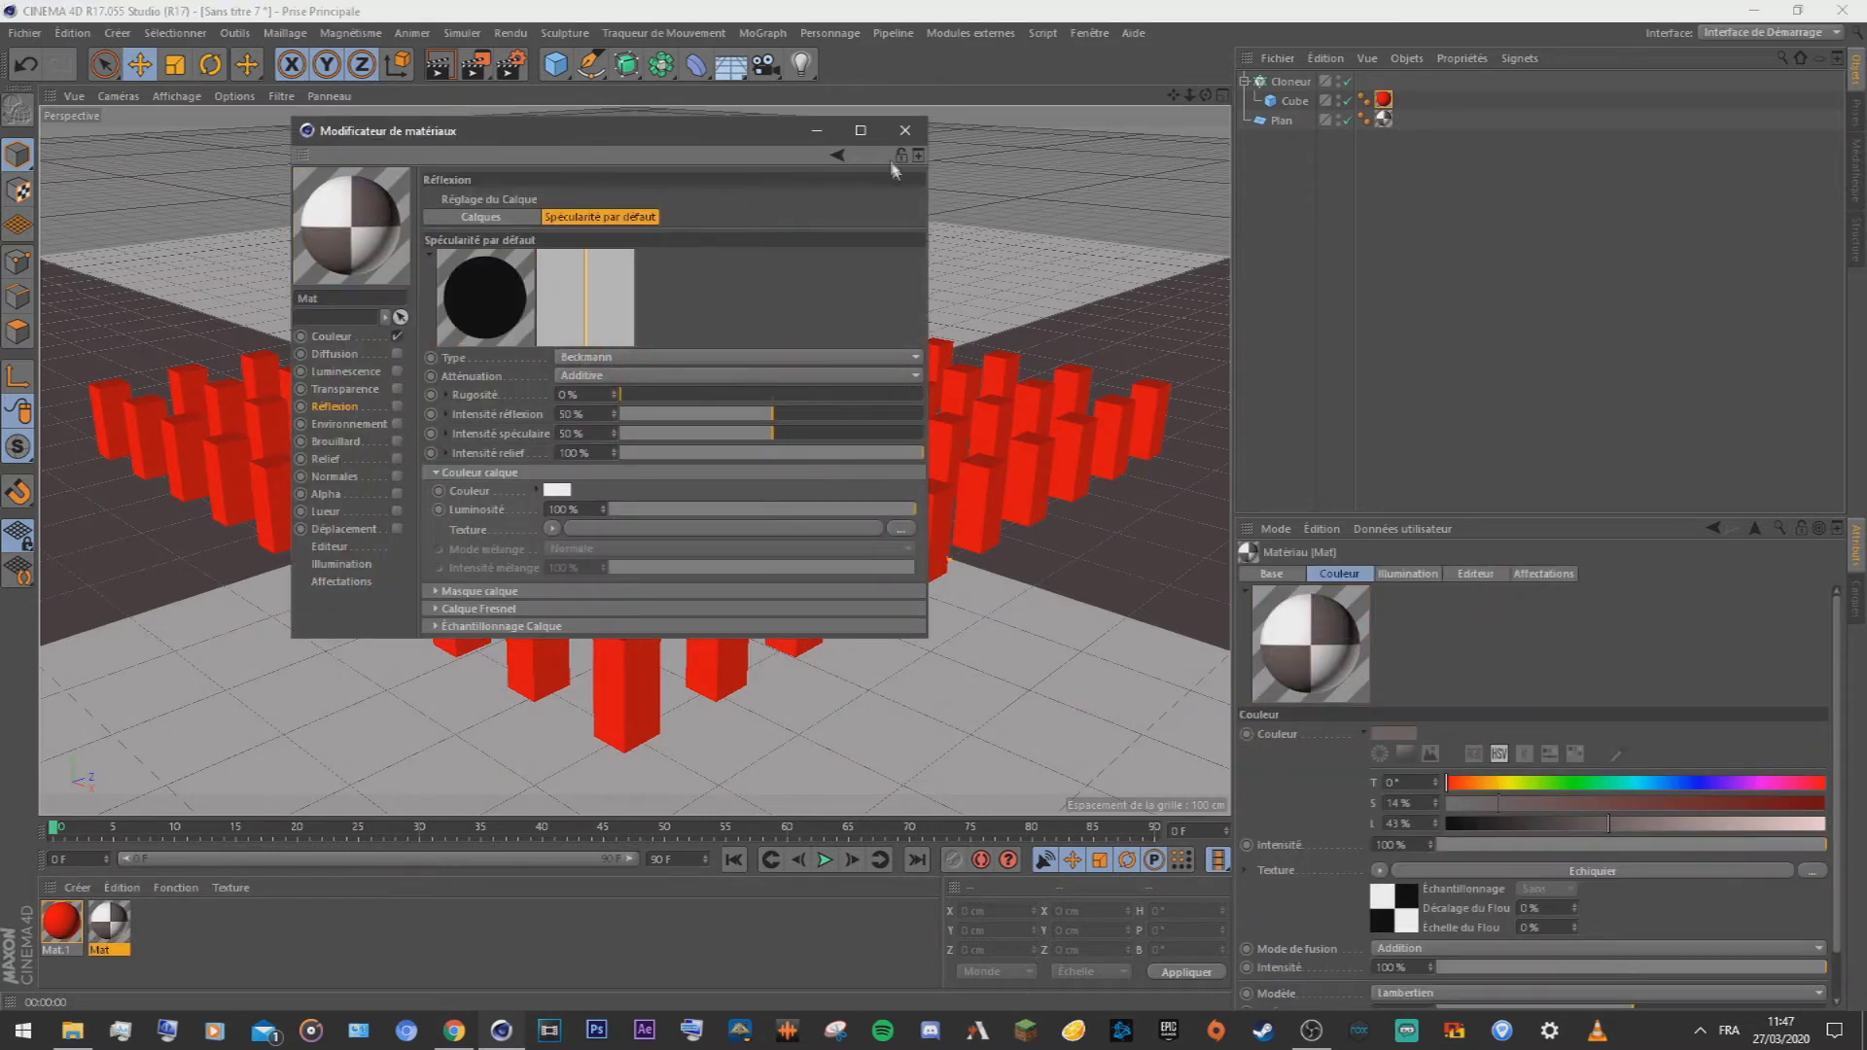
click(908, 134)
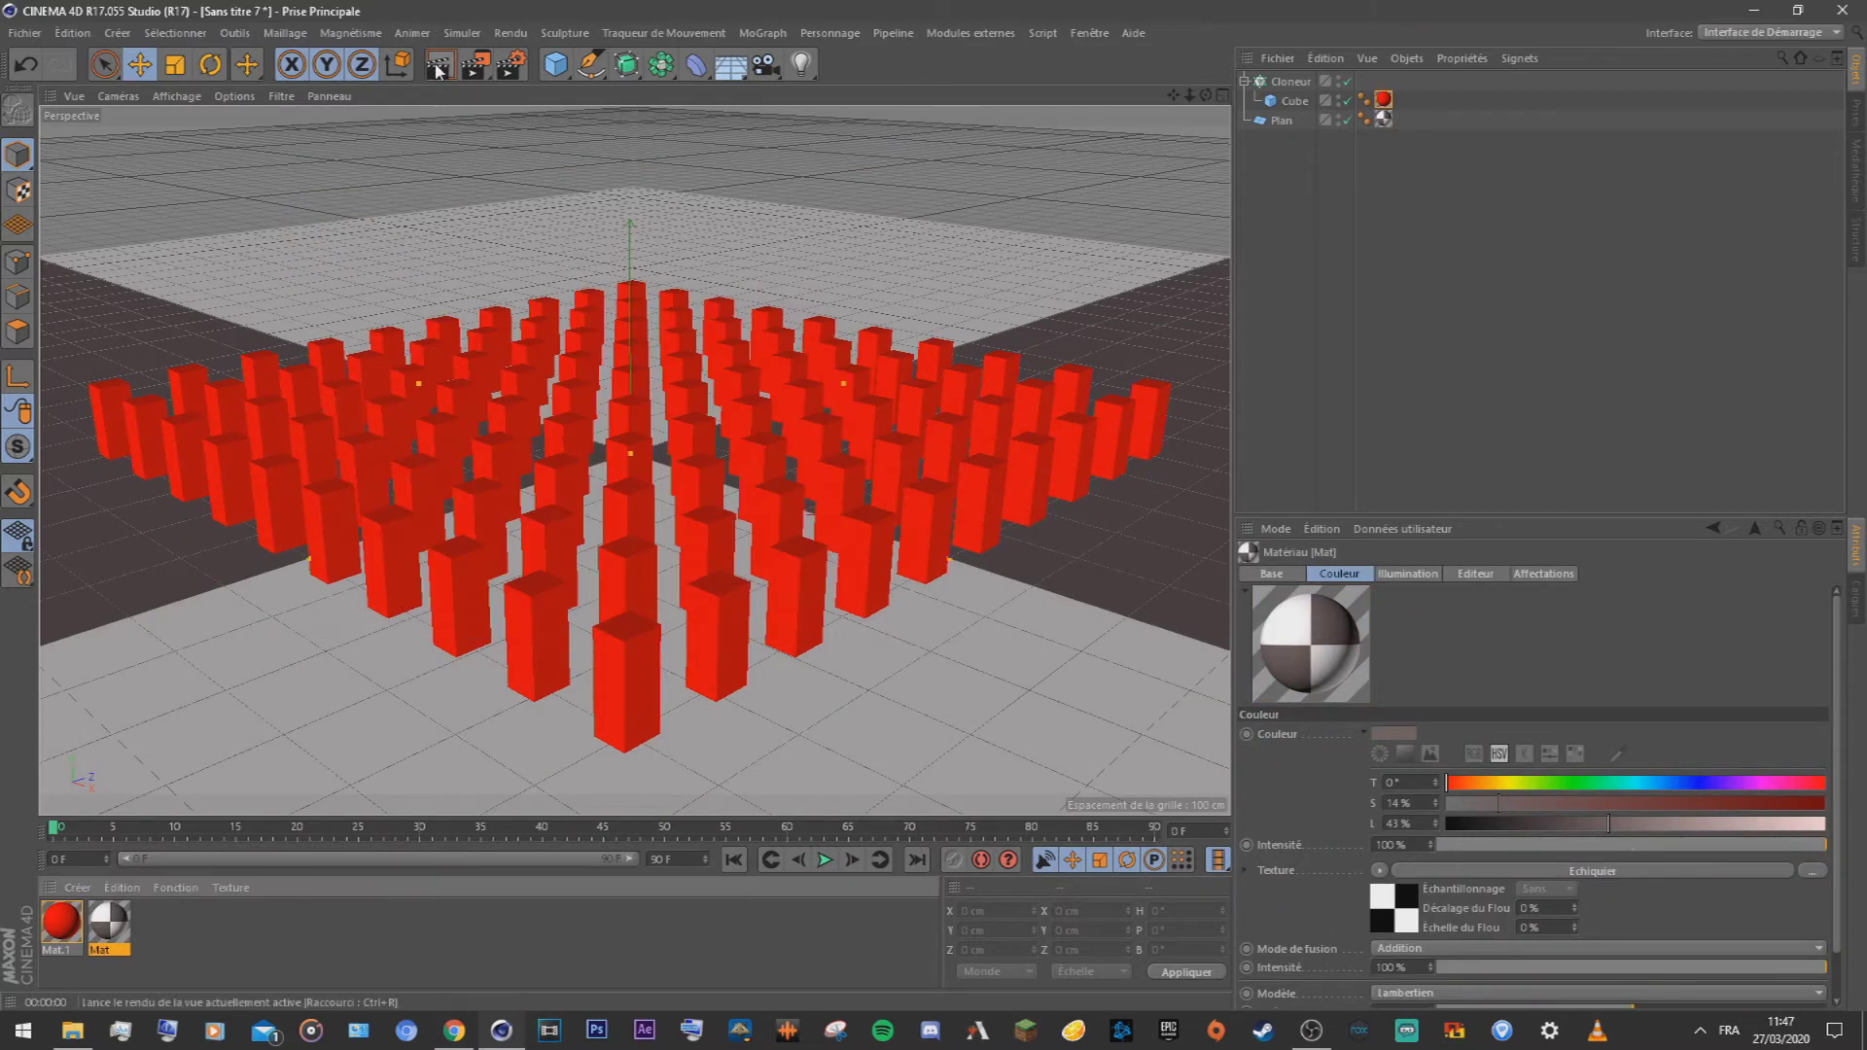
key(ctrl+r)
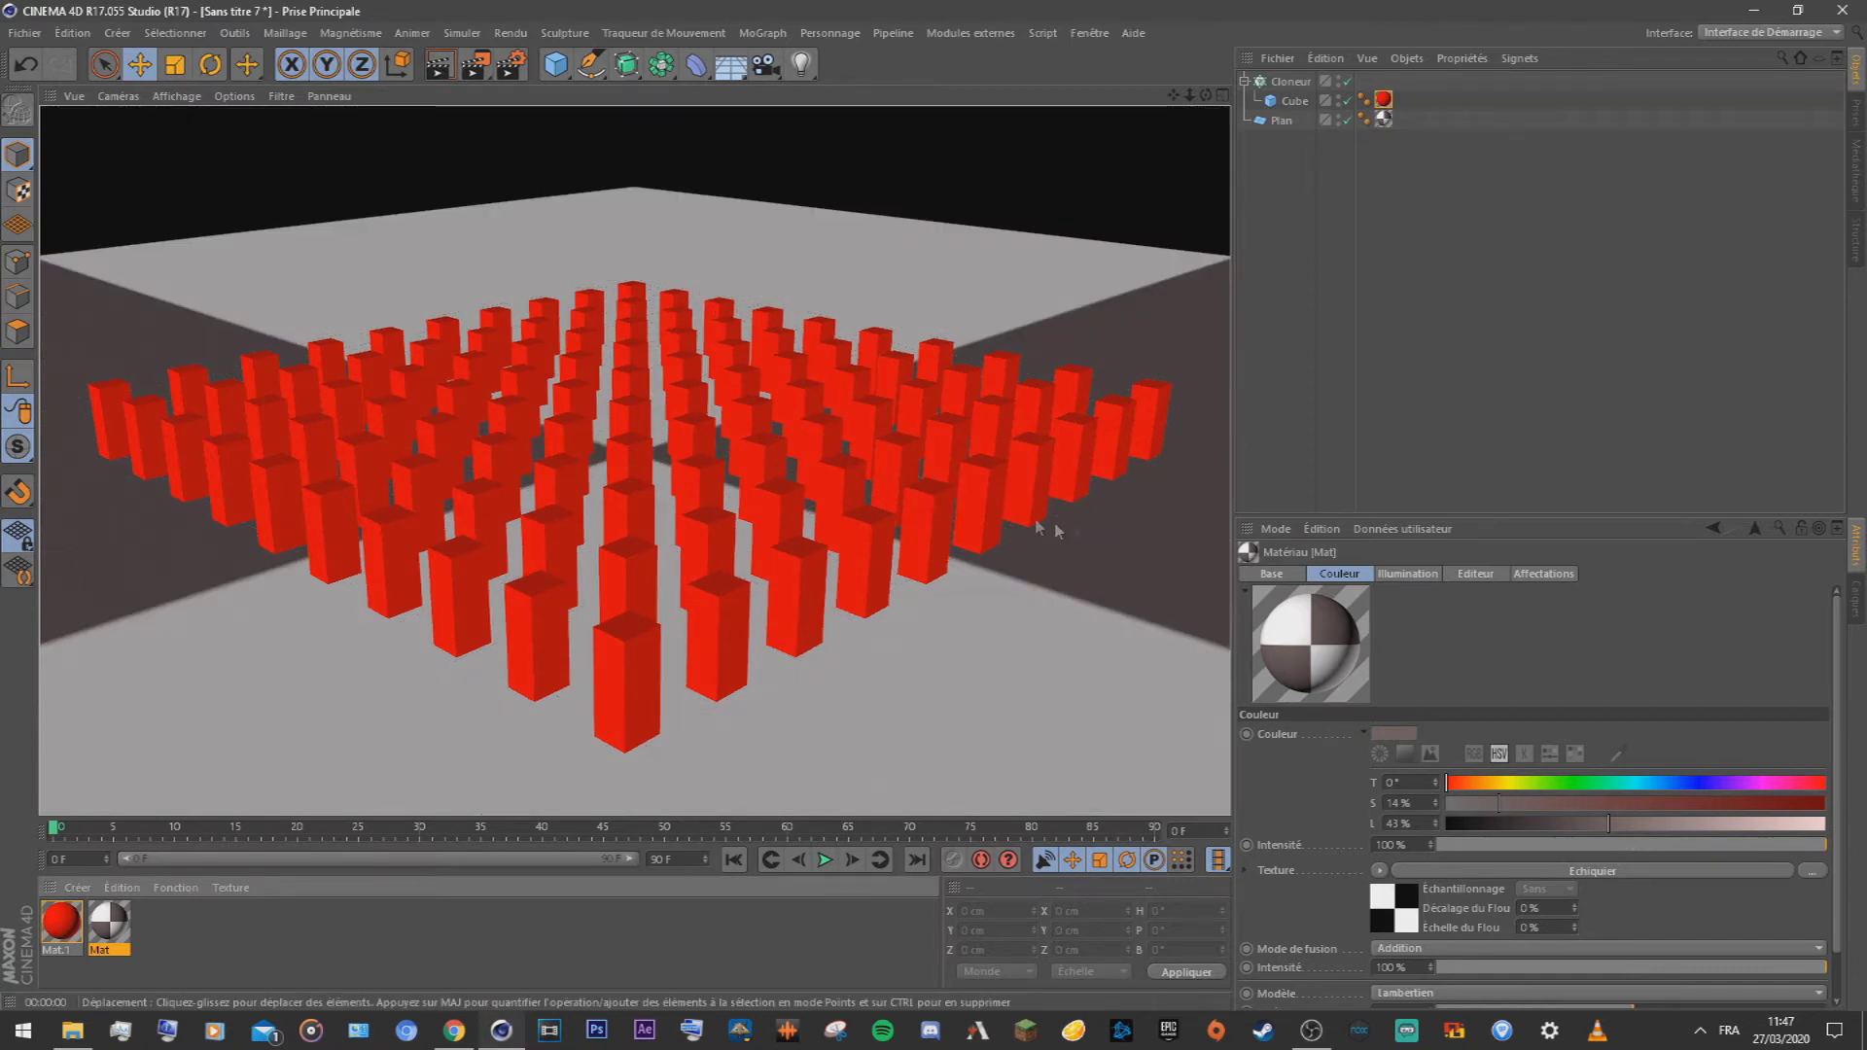
Step: Add a light, raise it to about 273 cm in Y above the pillars and render the view
click(1294, 227)
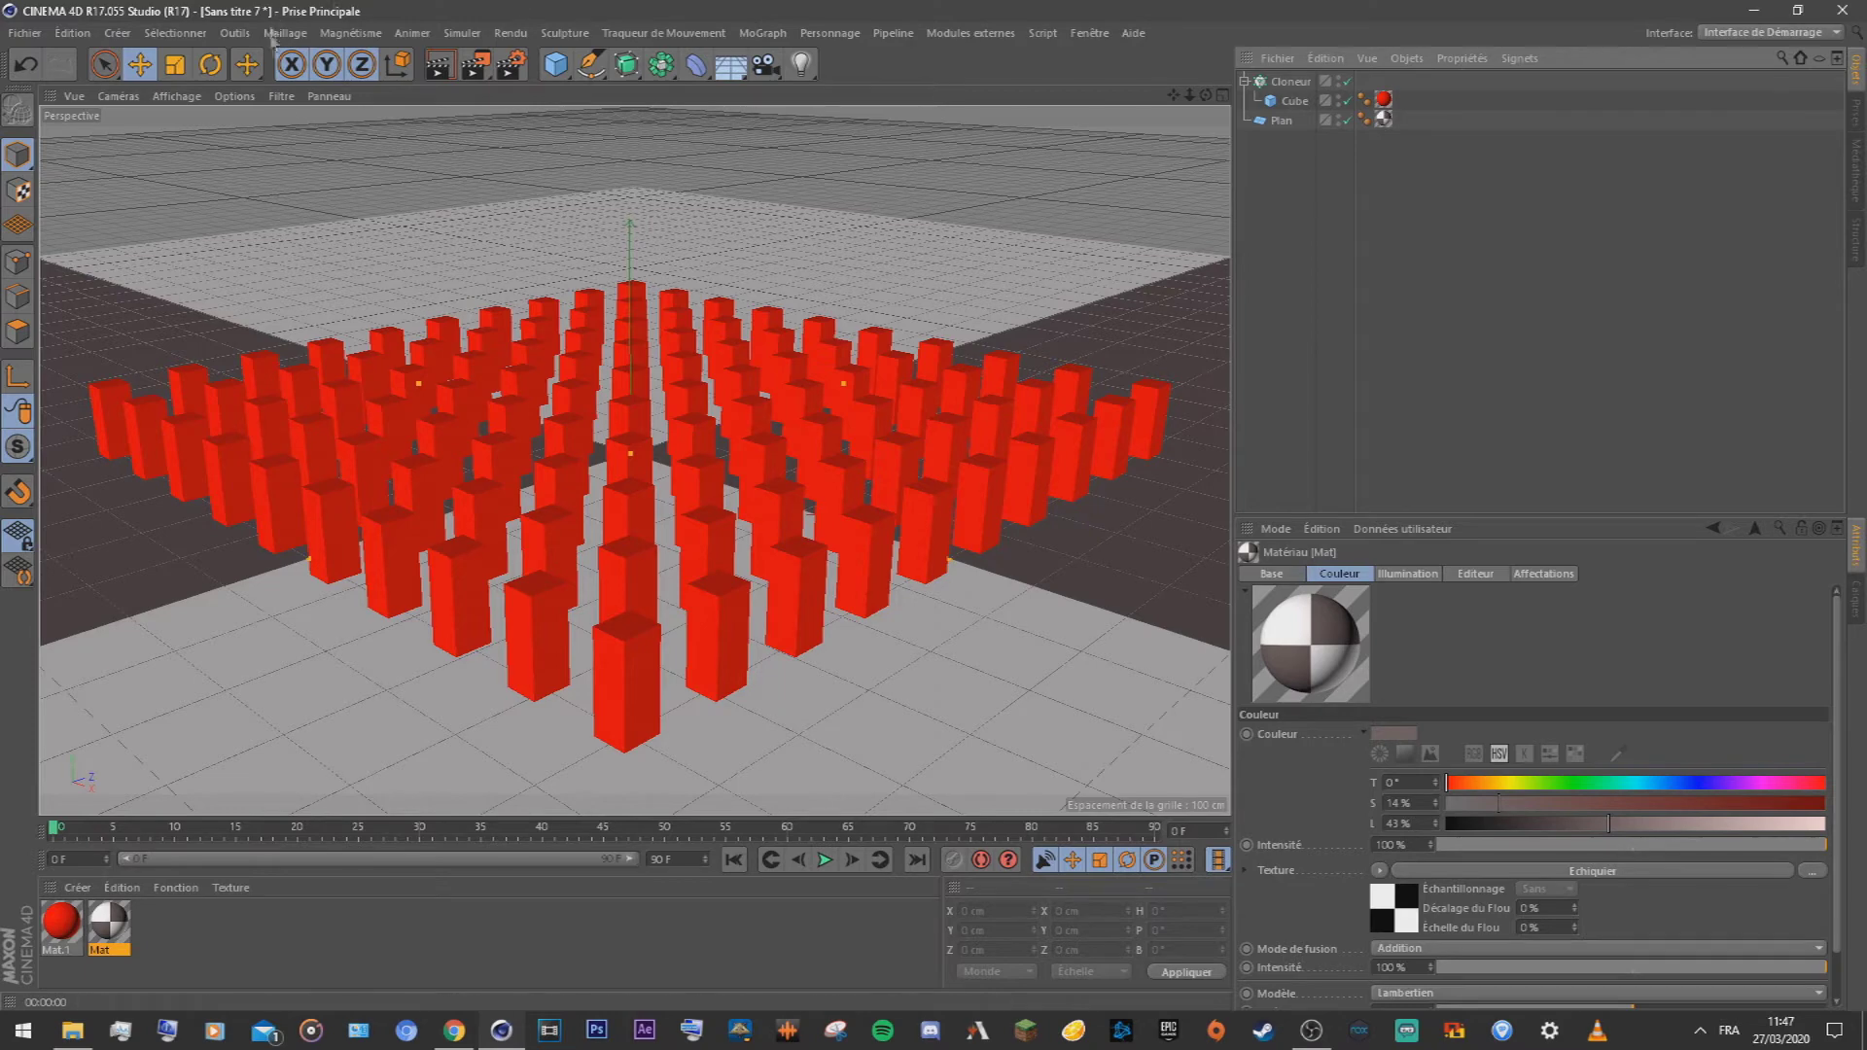
click(801, 64)
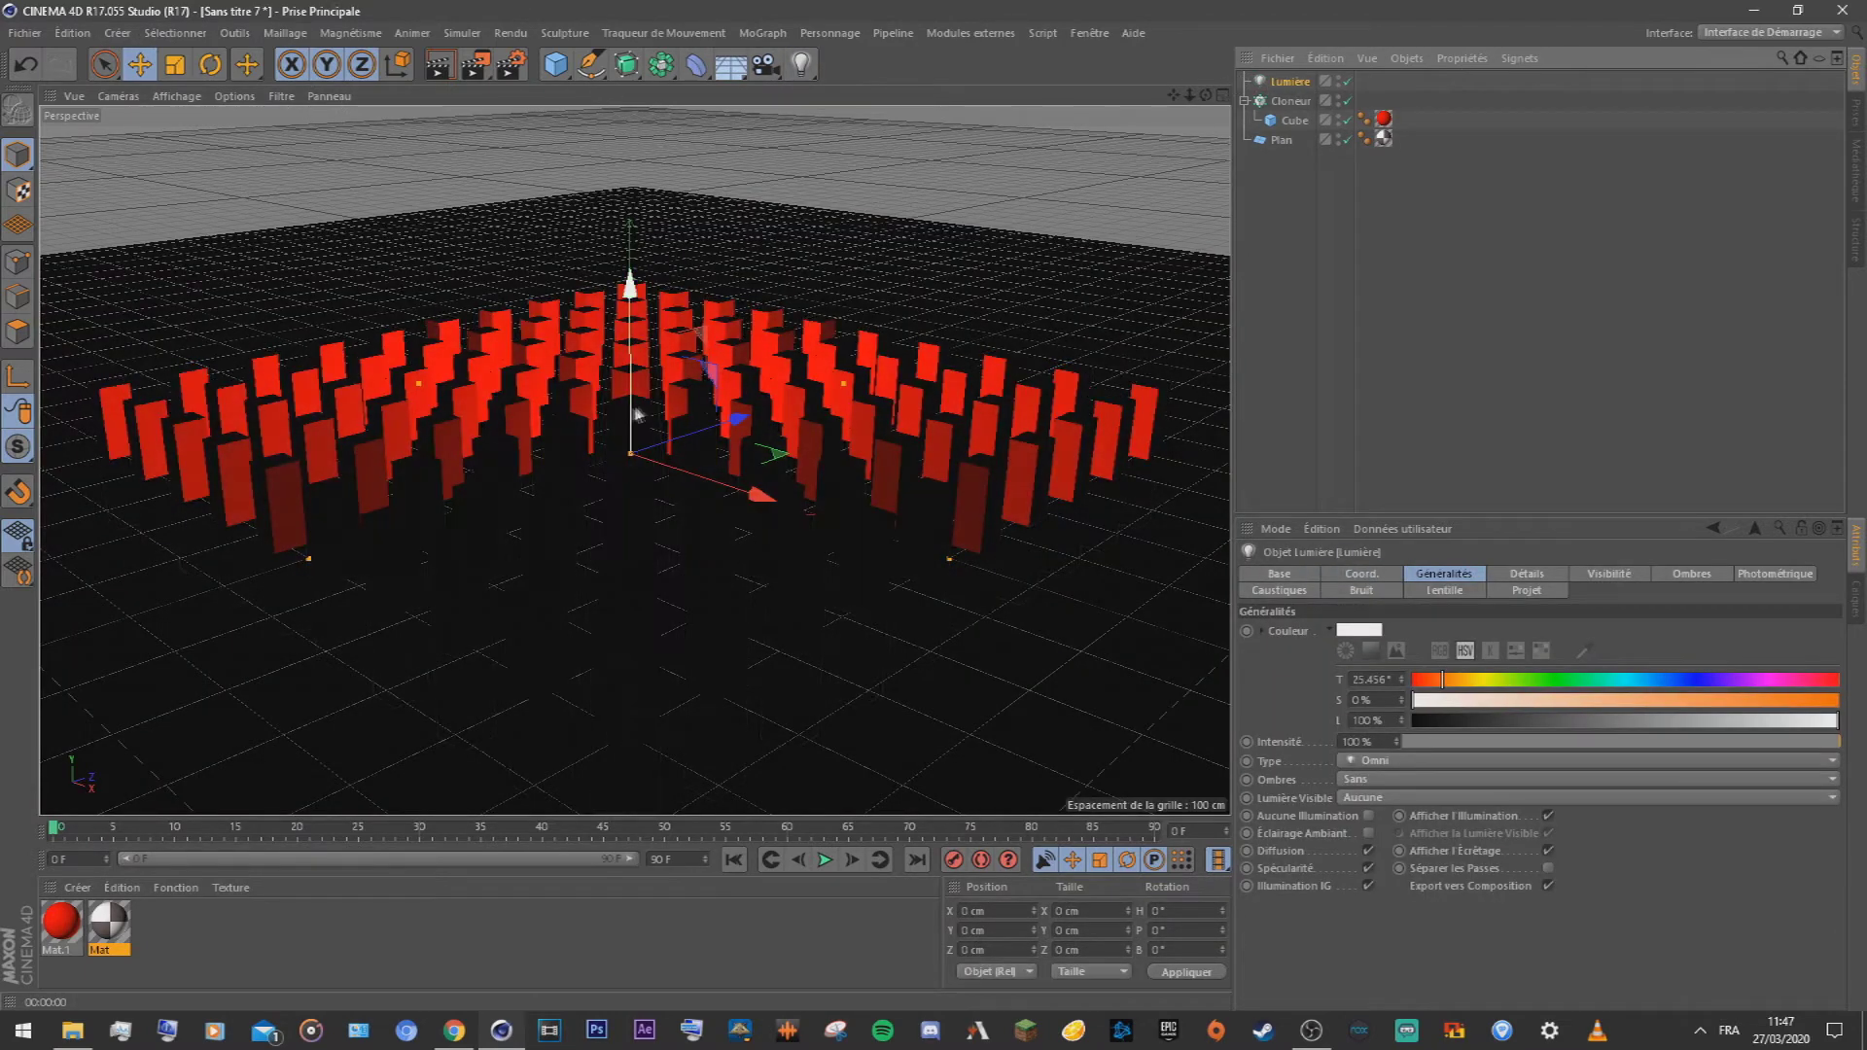
drag(633, 422, 630, 255)
click(439, 64)
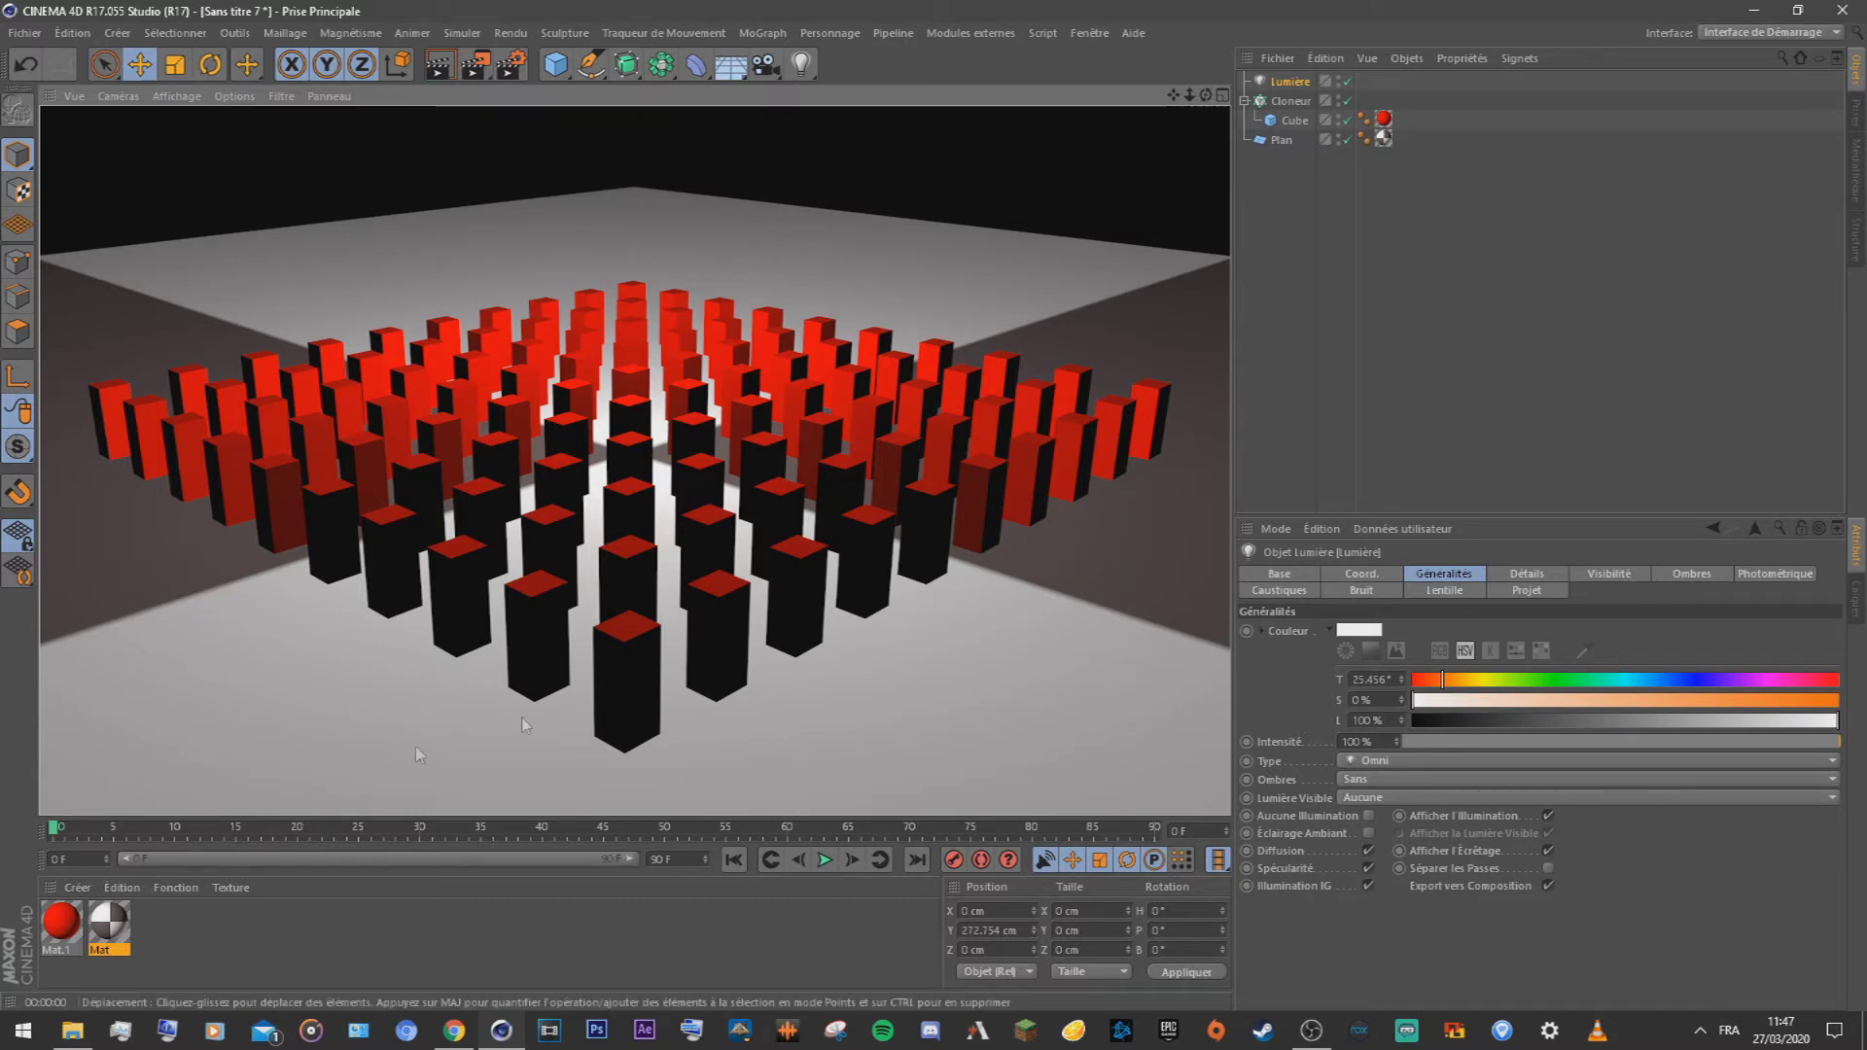
Step: Give the light soft shadows (Masques d'Ombres, ombres douces) and render the view to preview them
click(1280, 85)
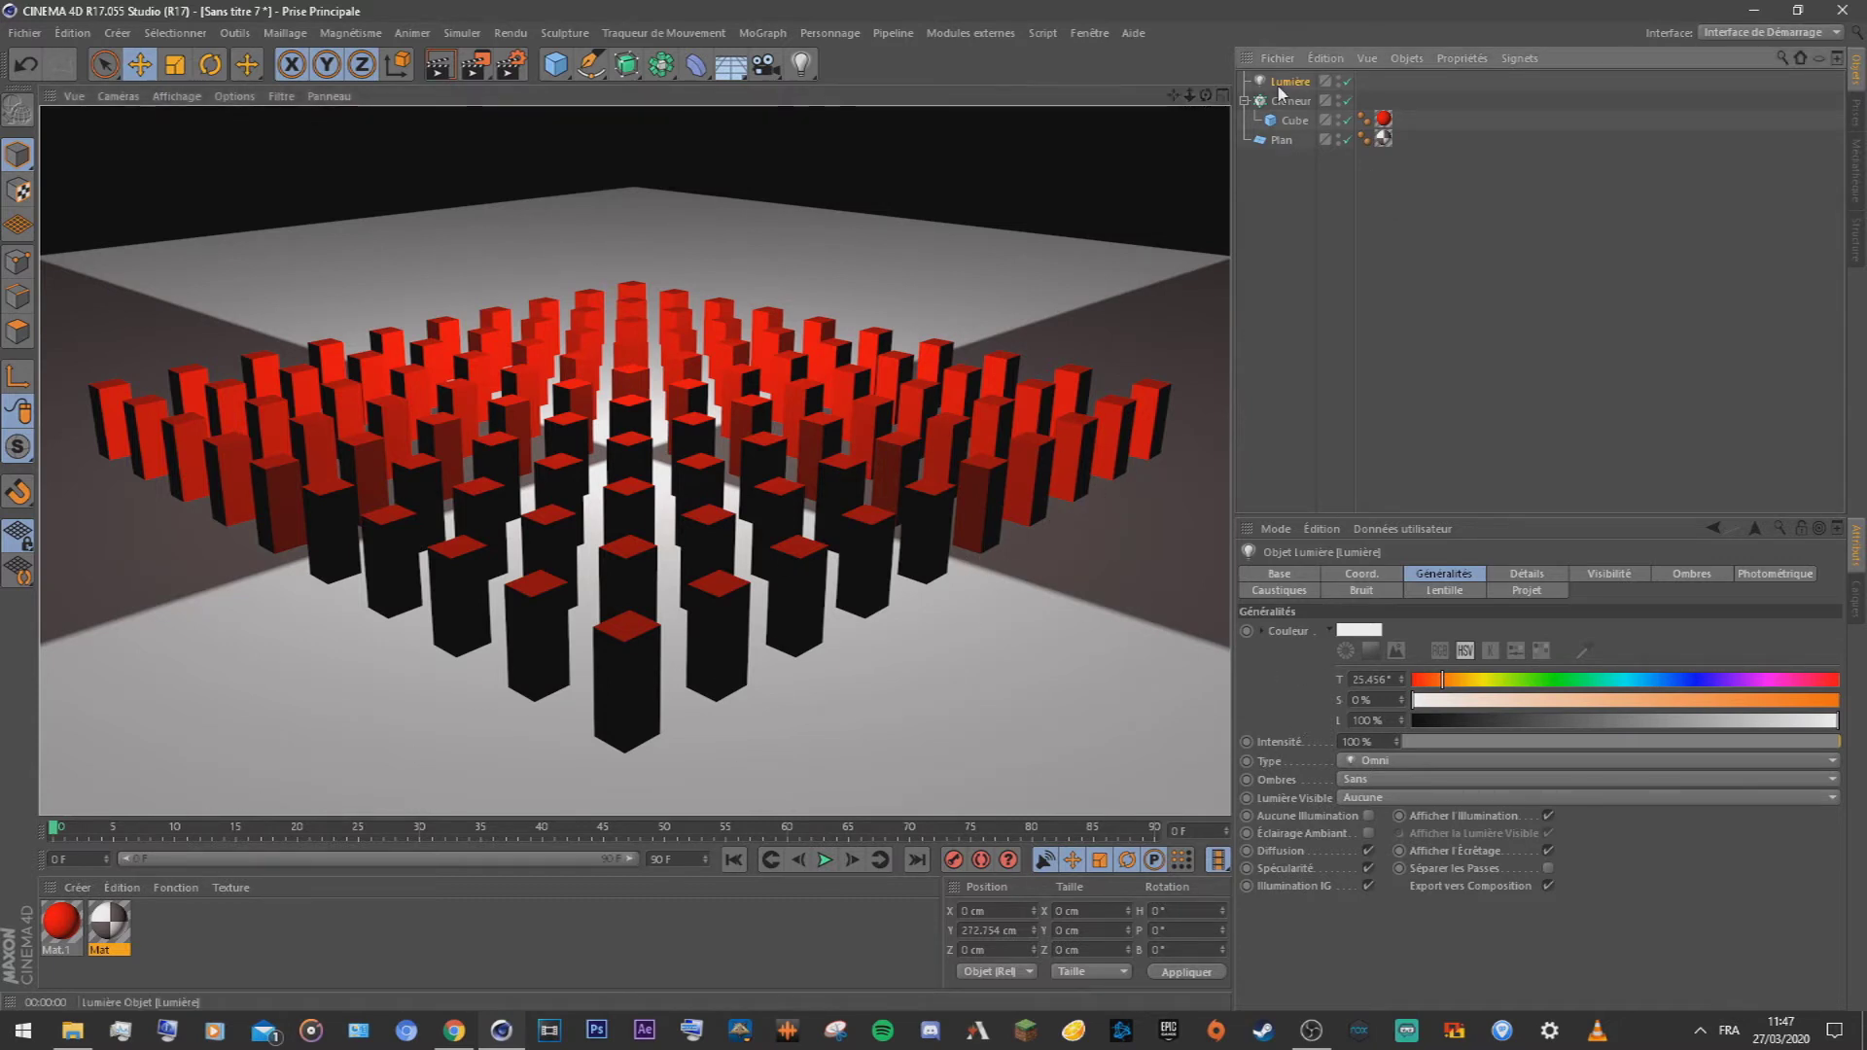
click(1361, 780)
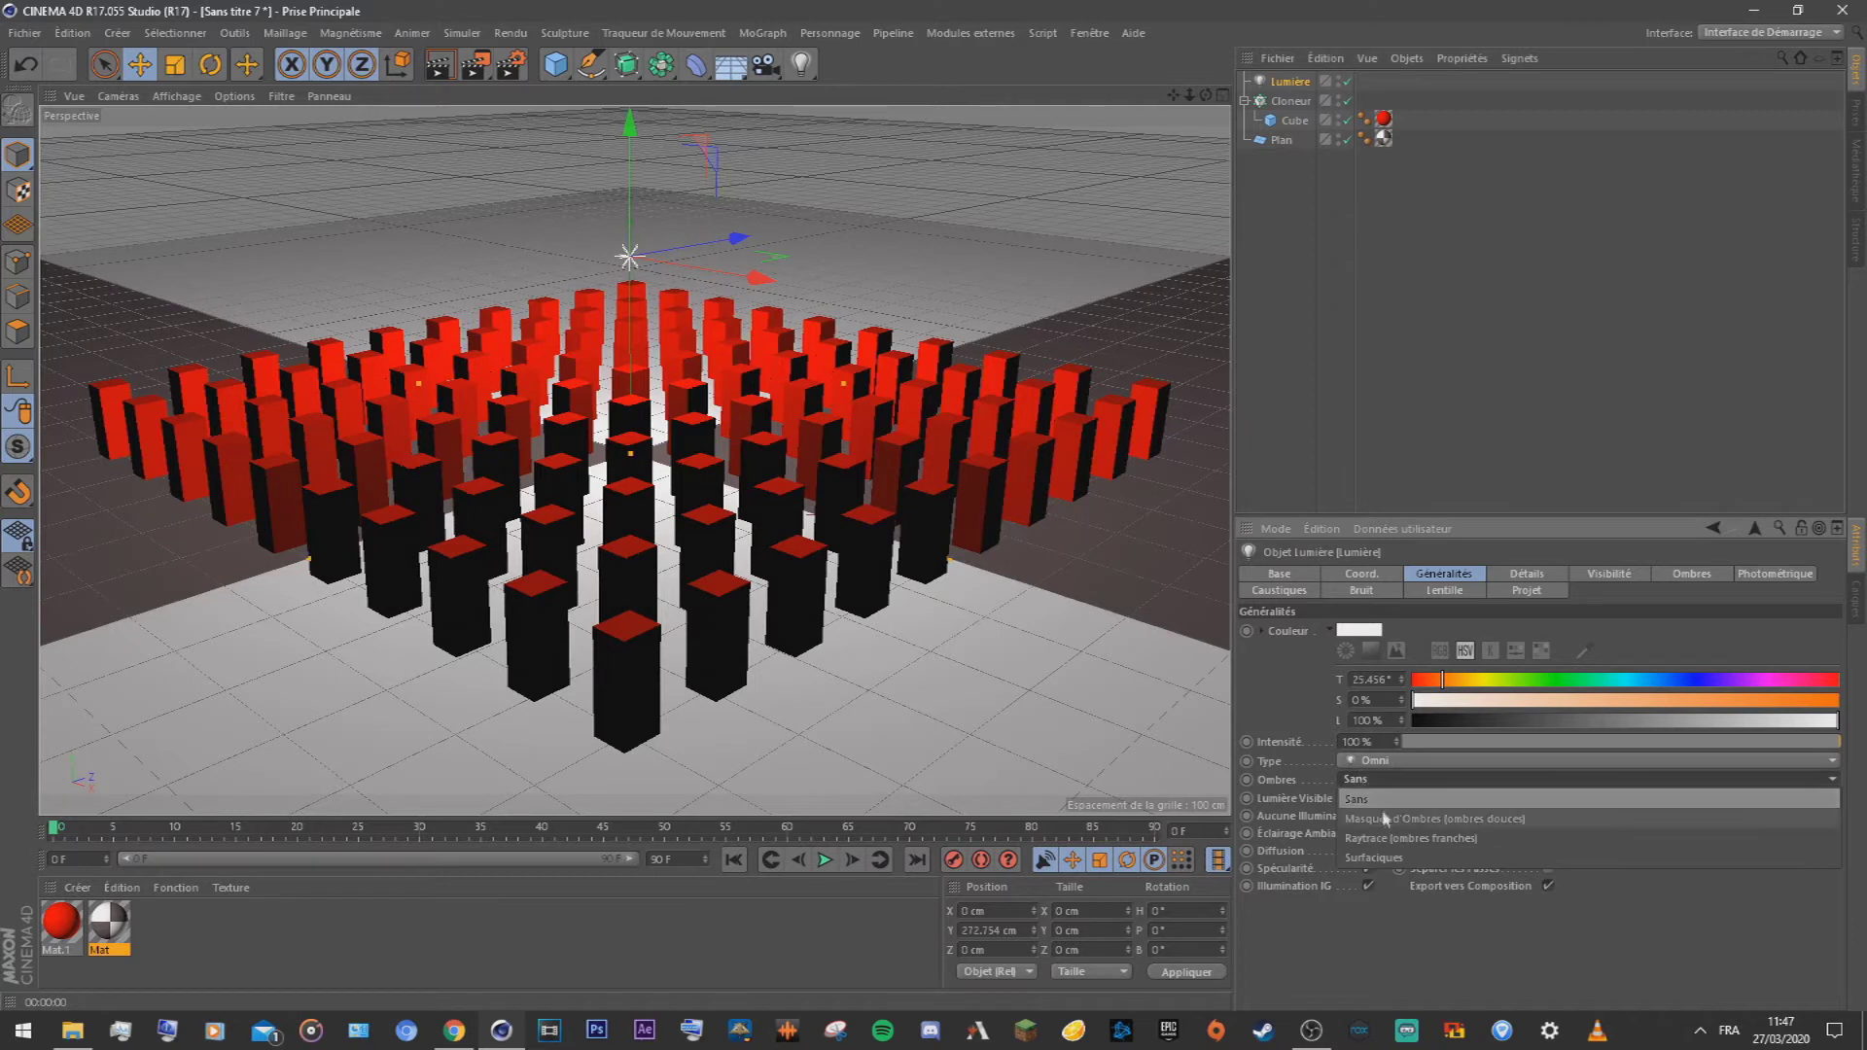
click(1385, 819)
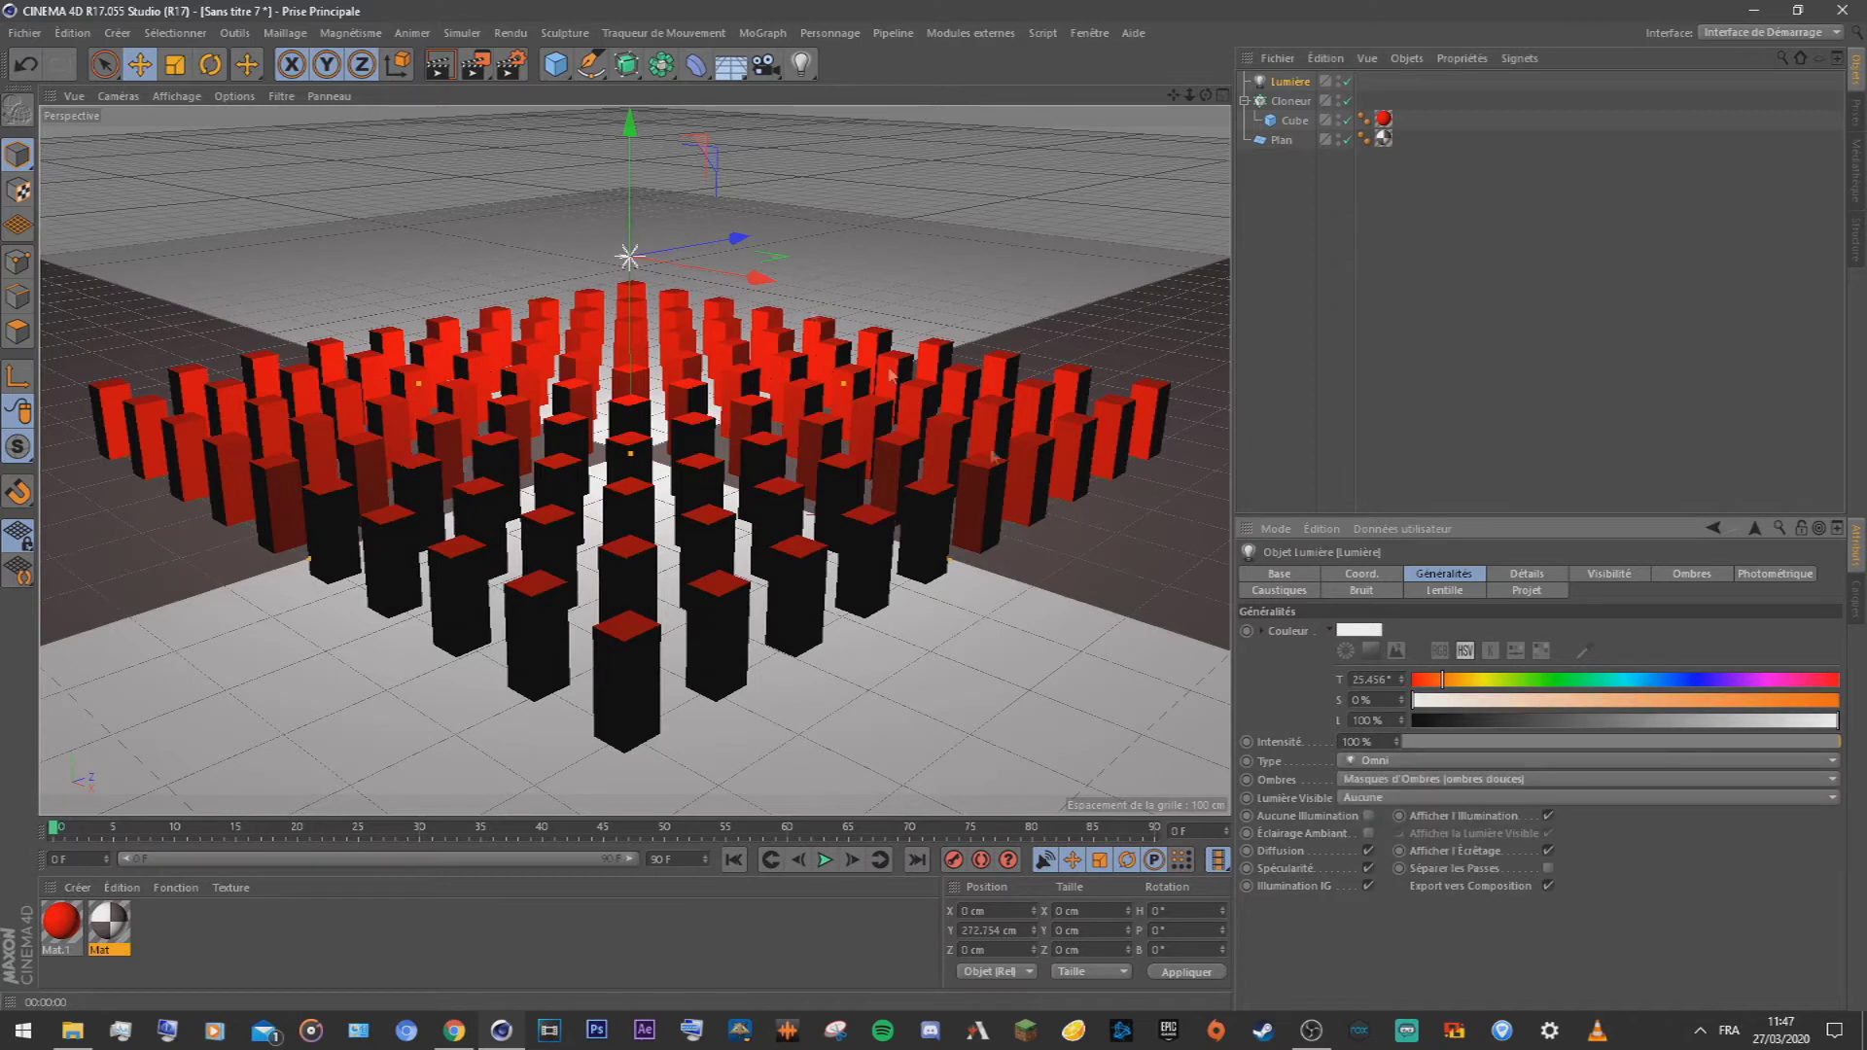
click(443, 71)
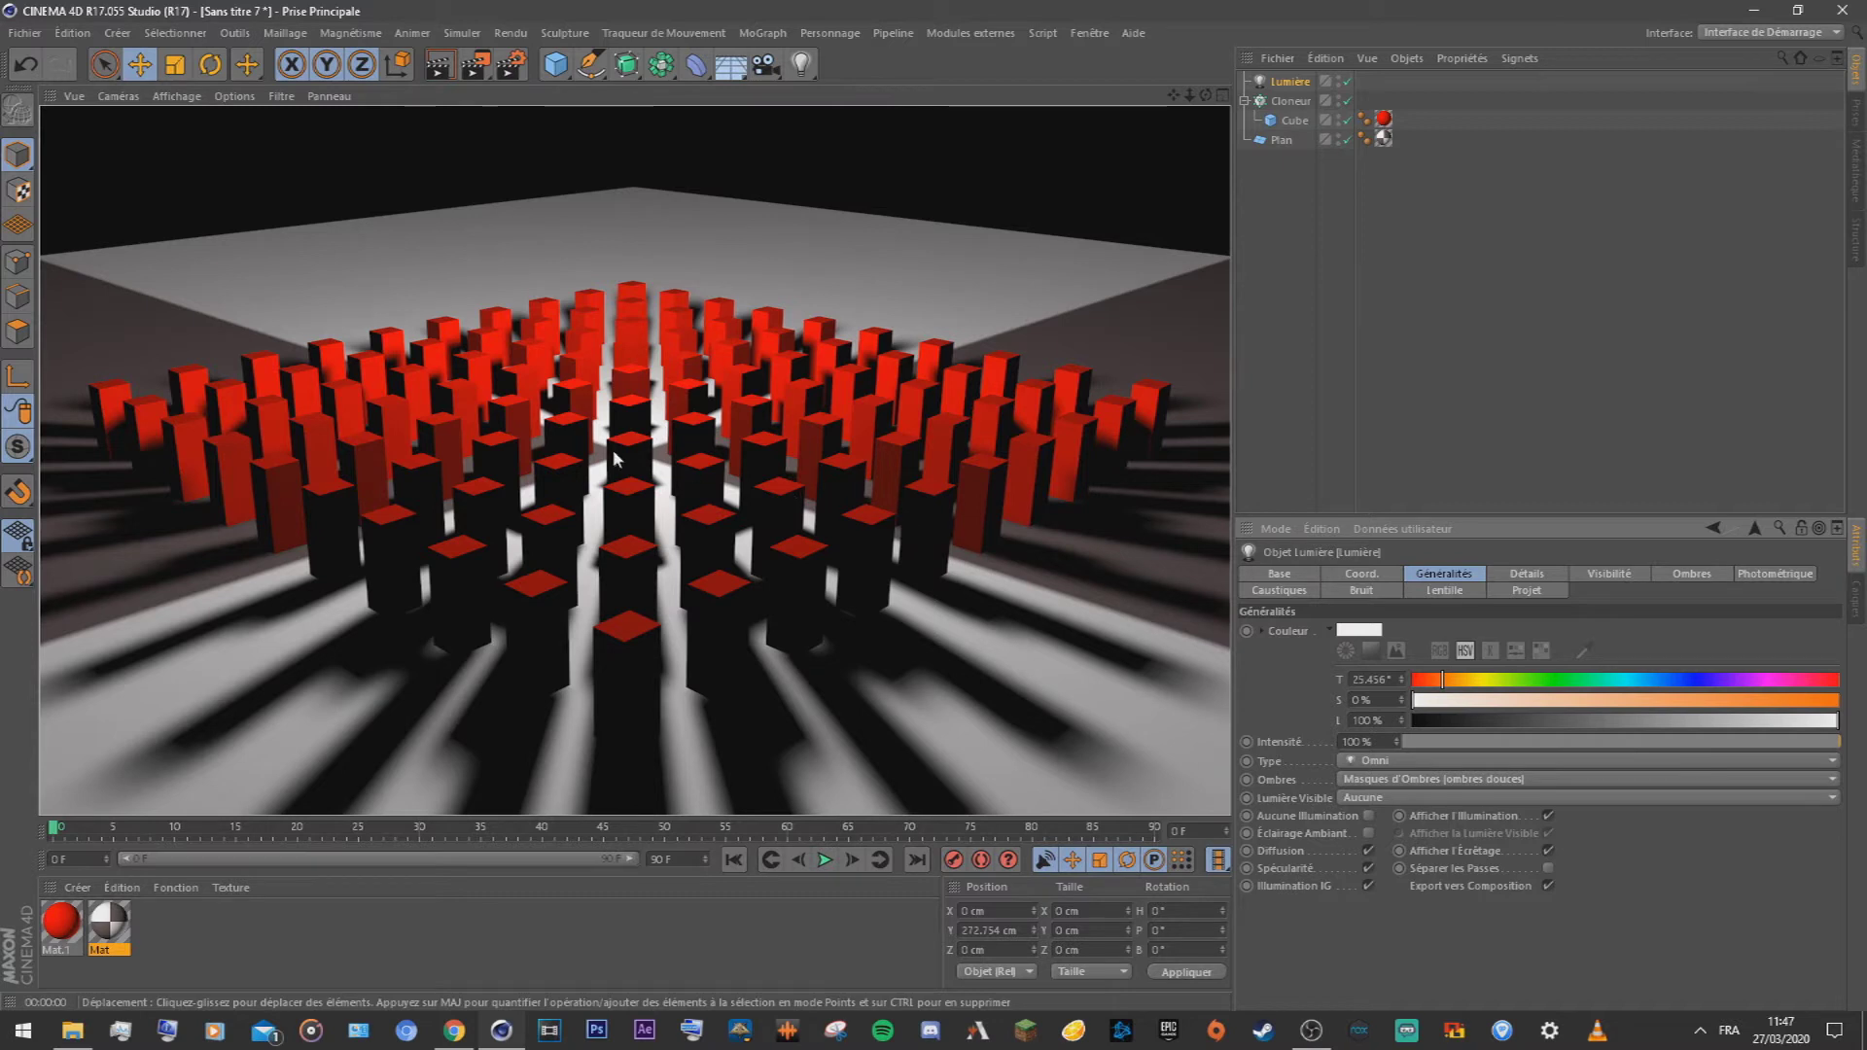
Step: Enable the bevel (Biseau) on the cube with a 6 cm radius, then deselect it and preview the render
click(1294, 83)
click(1295, 122)
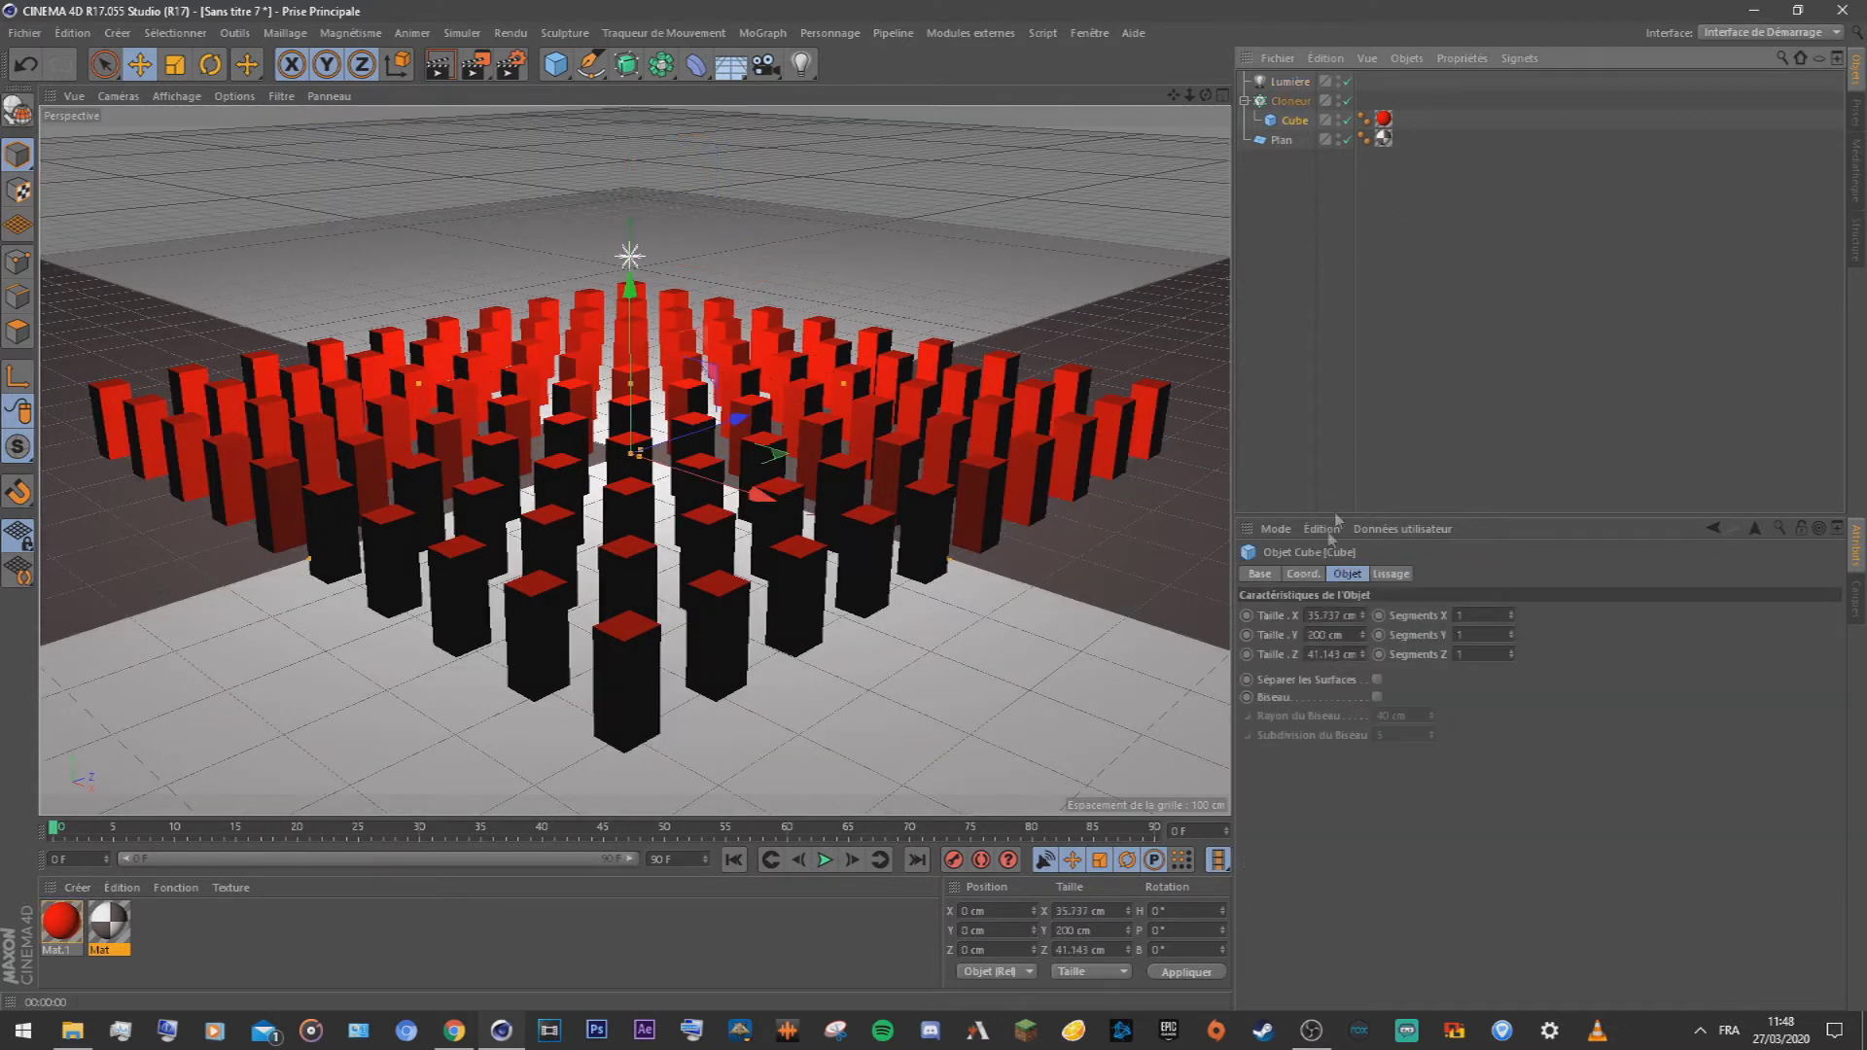
click(1377, 698)
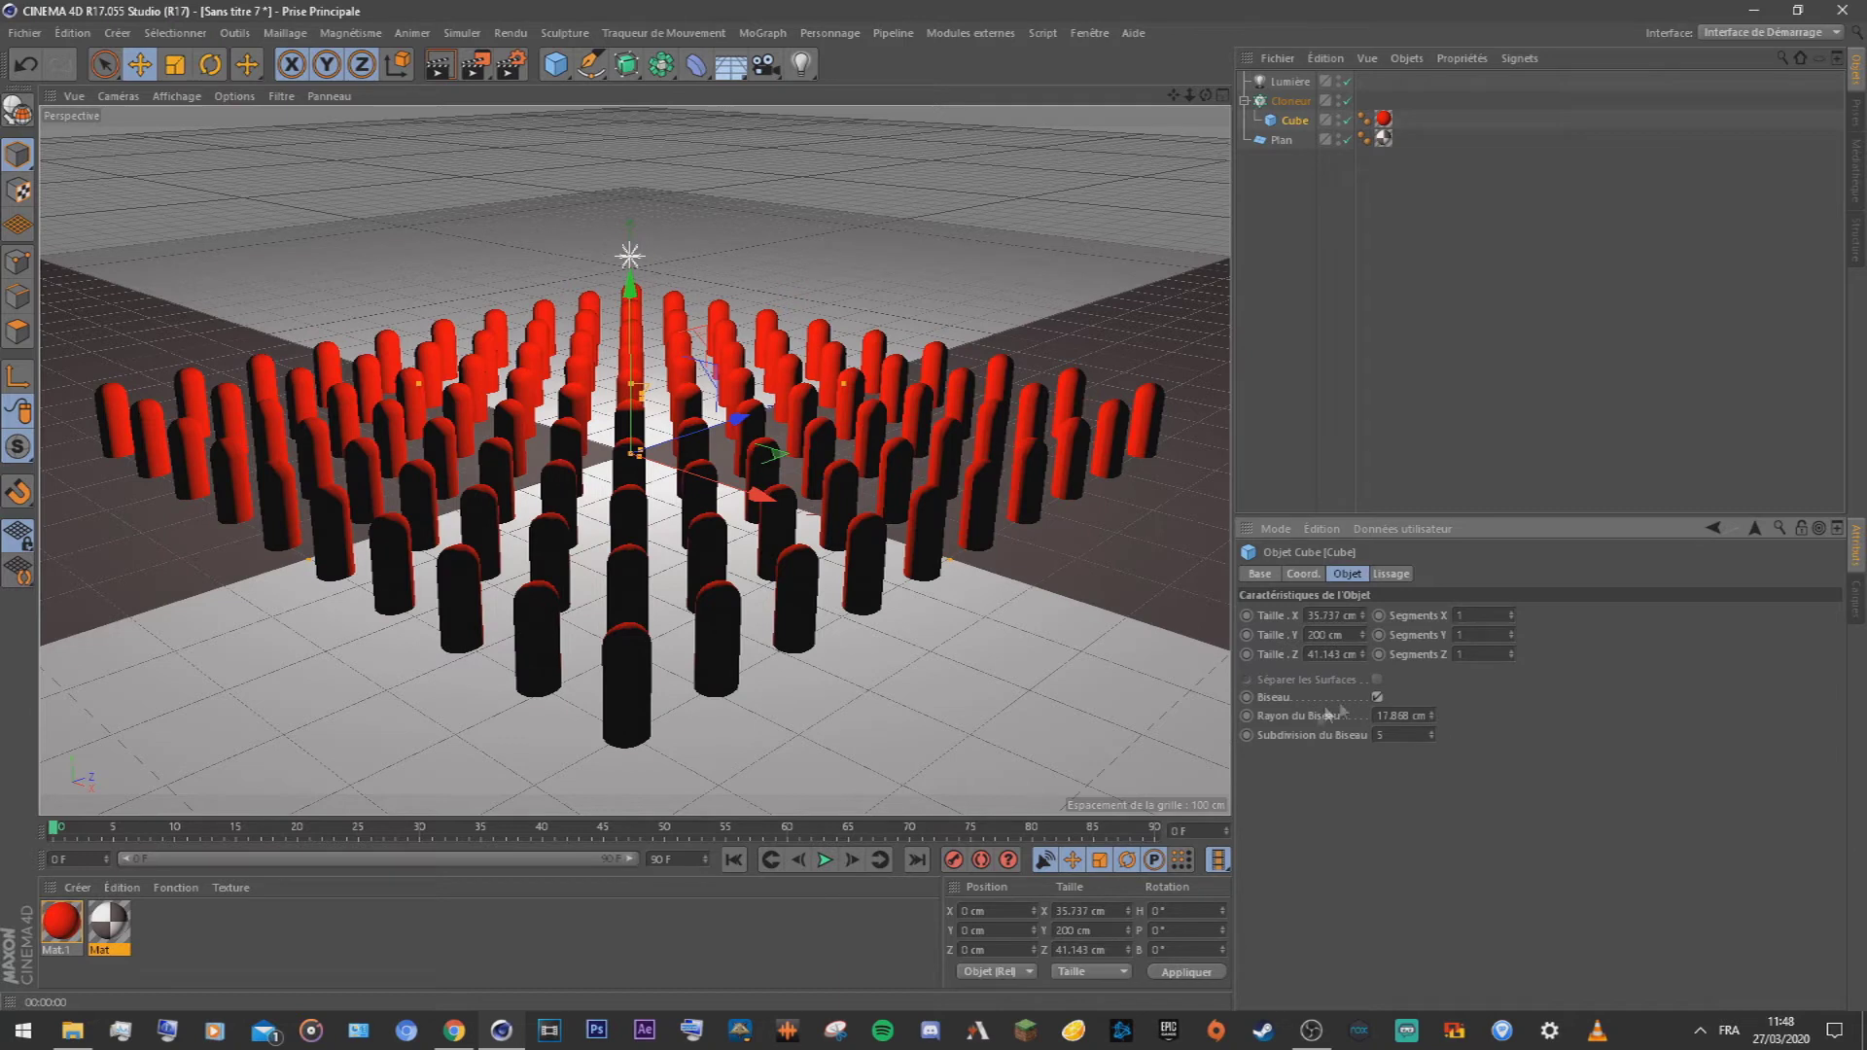
click(1433, 720)
click(1432, 719)
click(1433, 720)
click(1433, 720)
click(1432, 720)
click(1433, 719)
click(1433, 720)
click(1433, 720)
click(1432, 720)
click(1433, 719)
click(1433, 719)
double_click(1412, 717)
text(6)
key(Return)
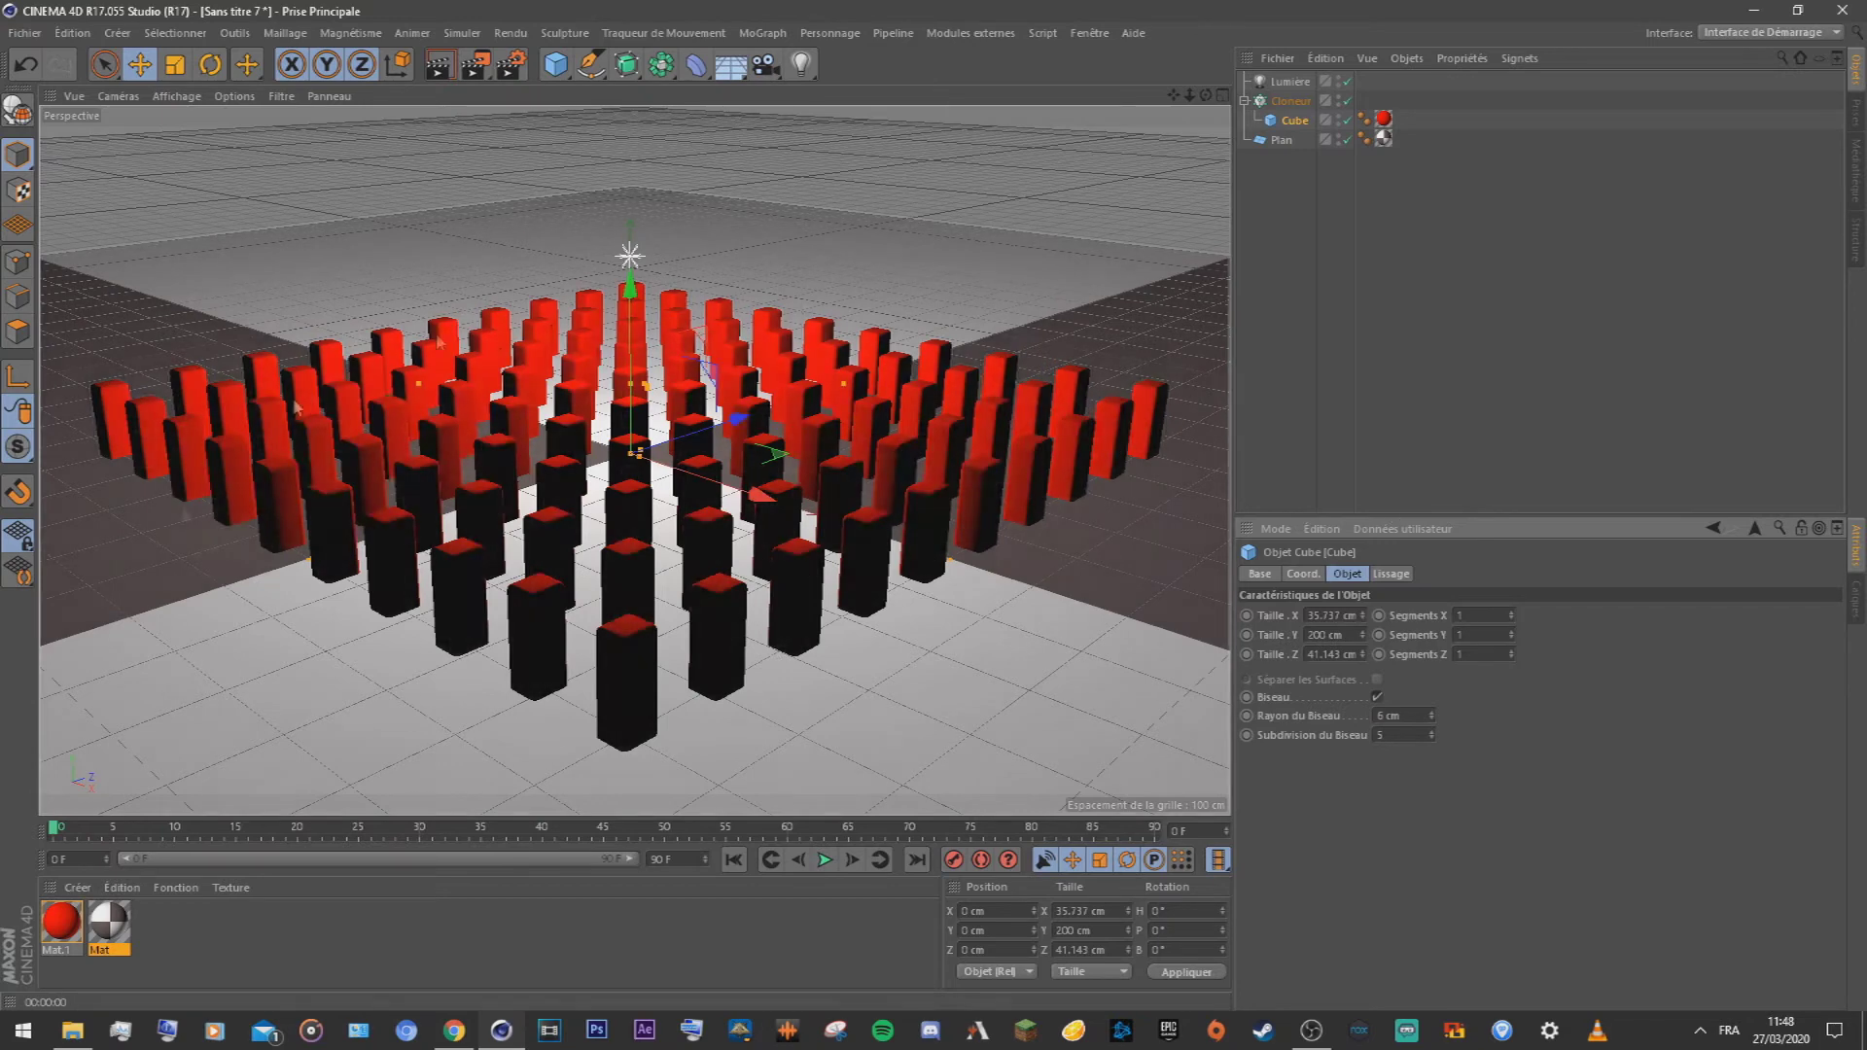
click(1426, 247)
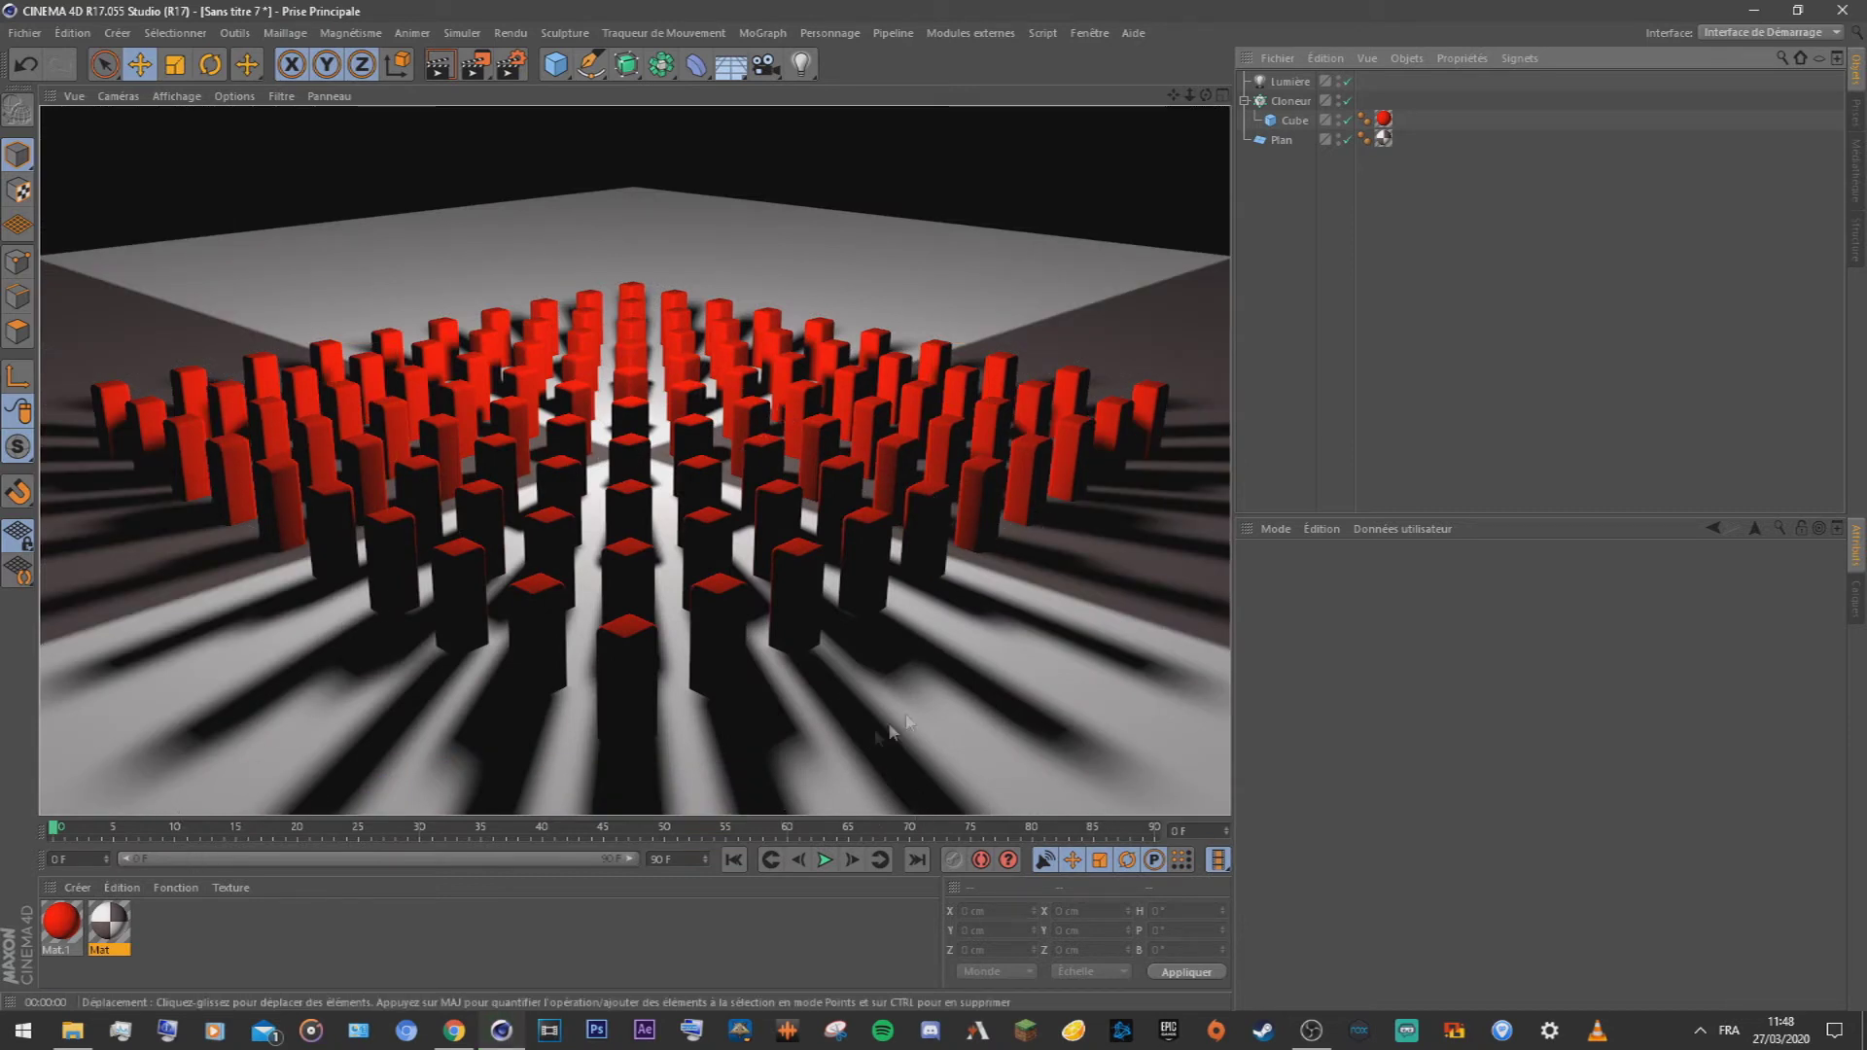
Step: Move the light to about X -496 cm, Y 161 cm, Z -552 cm beside the pillars and render the view
click(1290, 82)
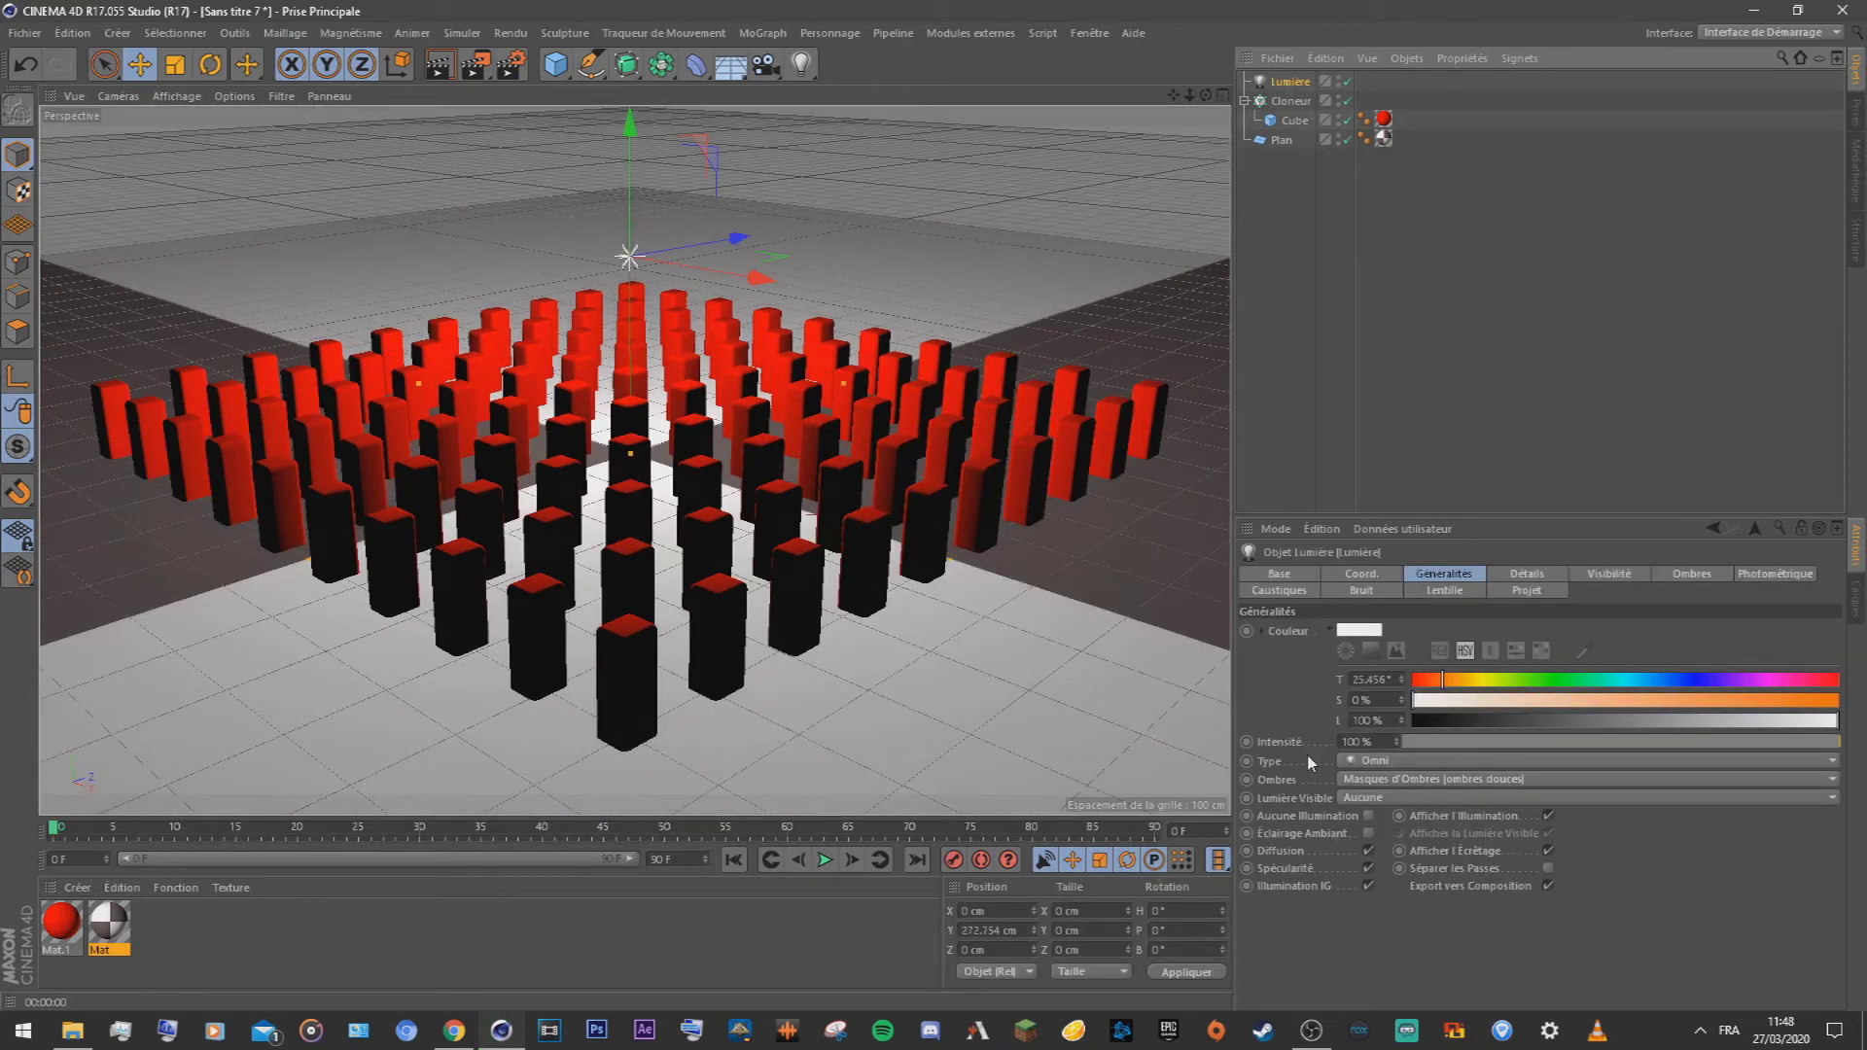
drag(605, 278, 41, 370)
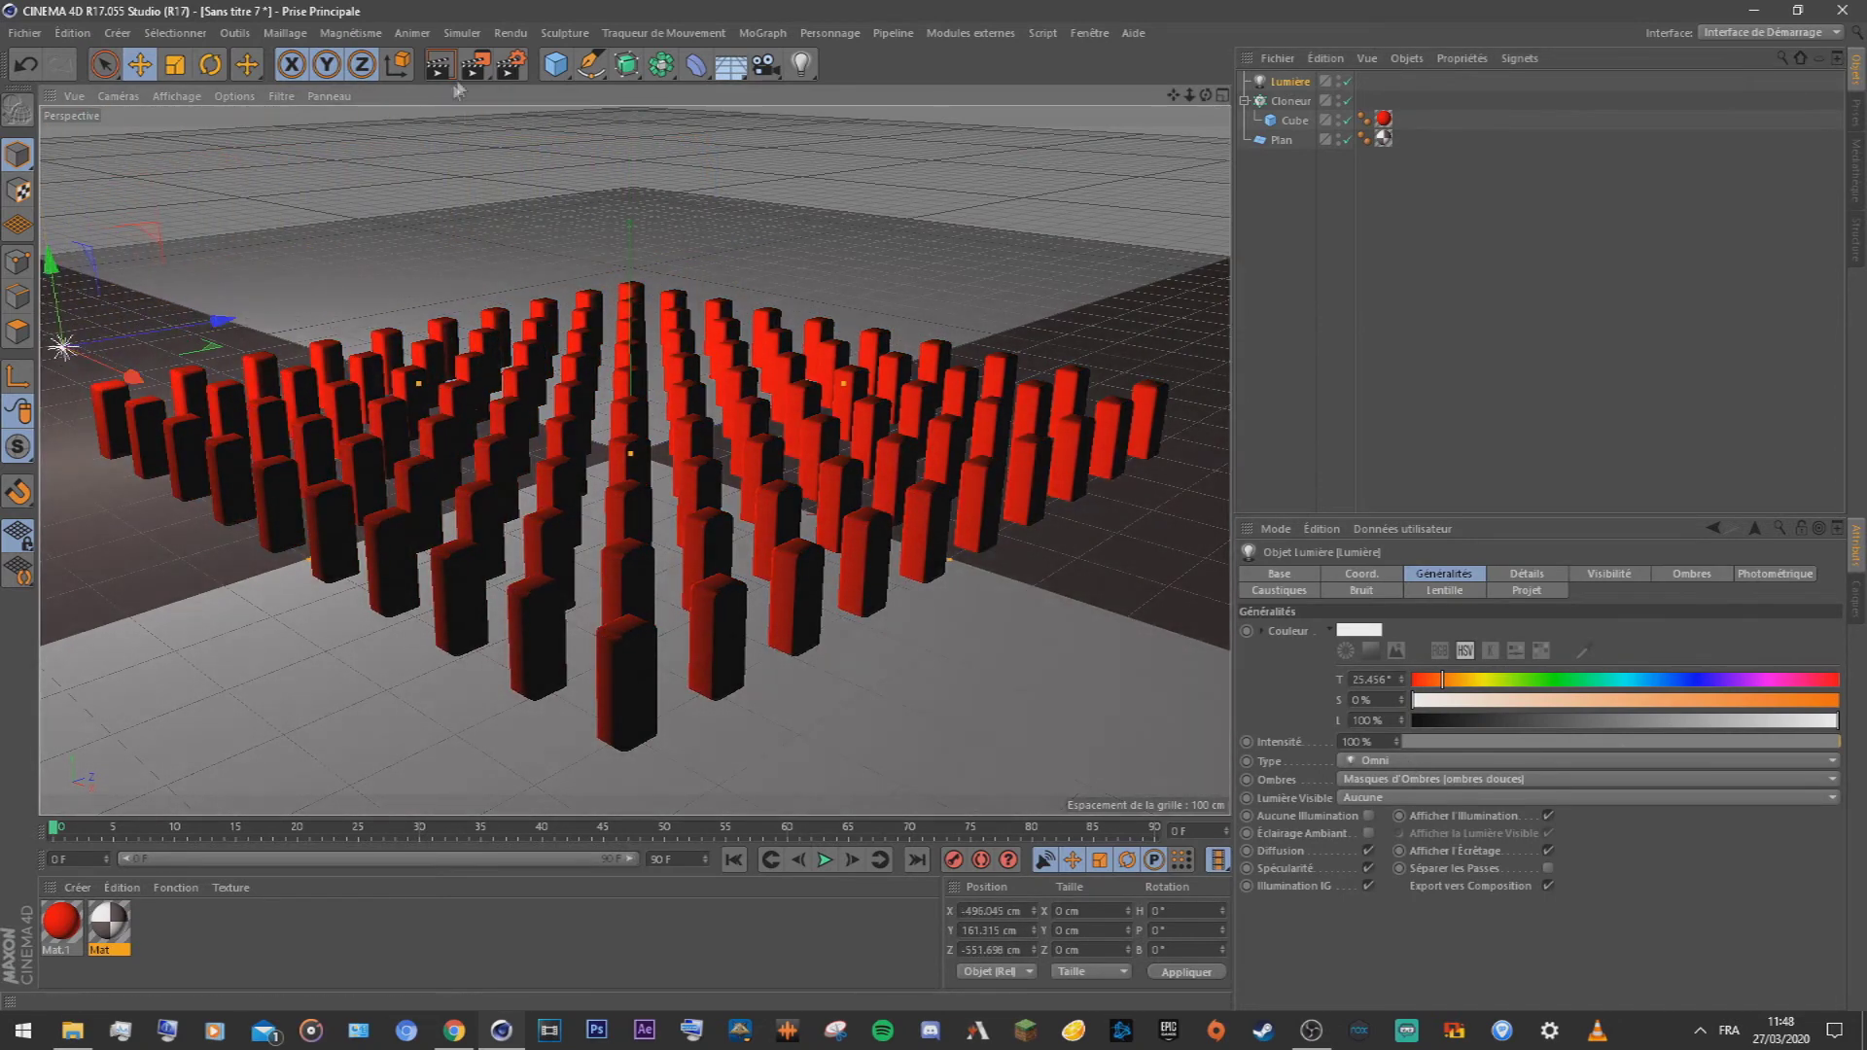
click(445, 70)
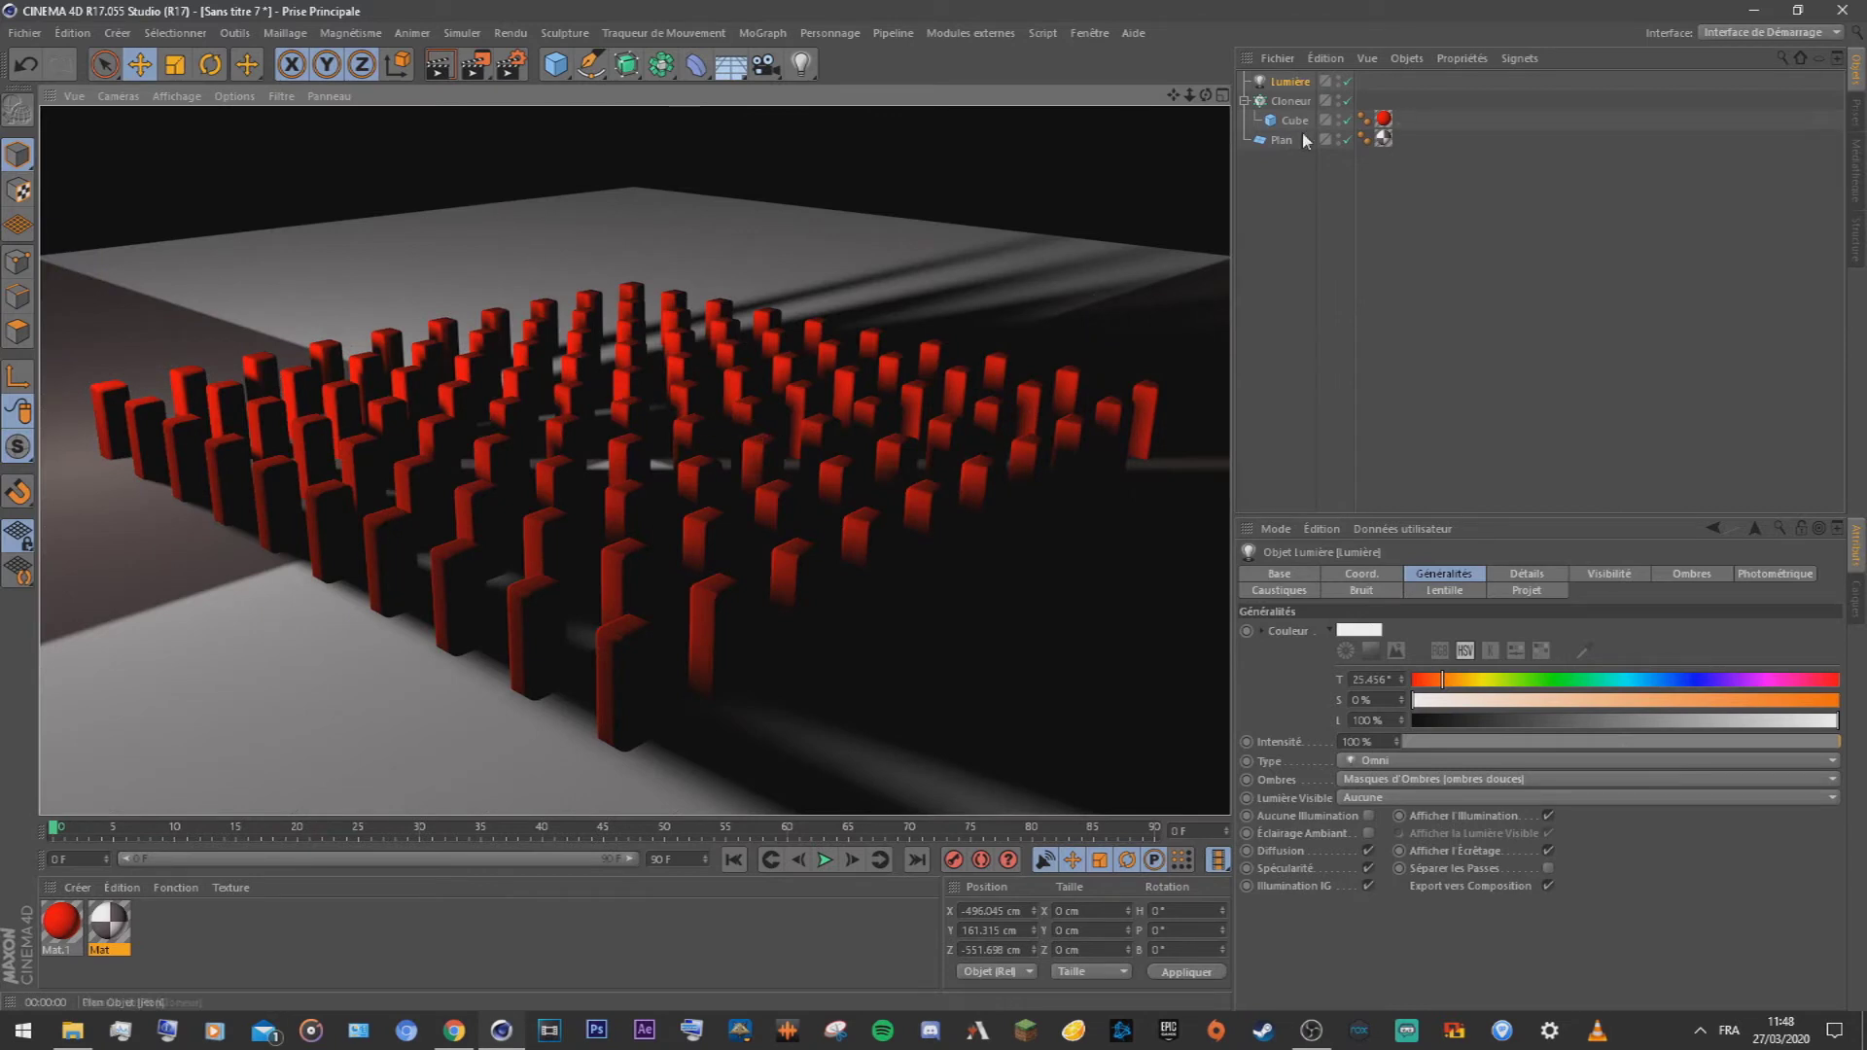
click(1385, 120)
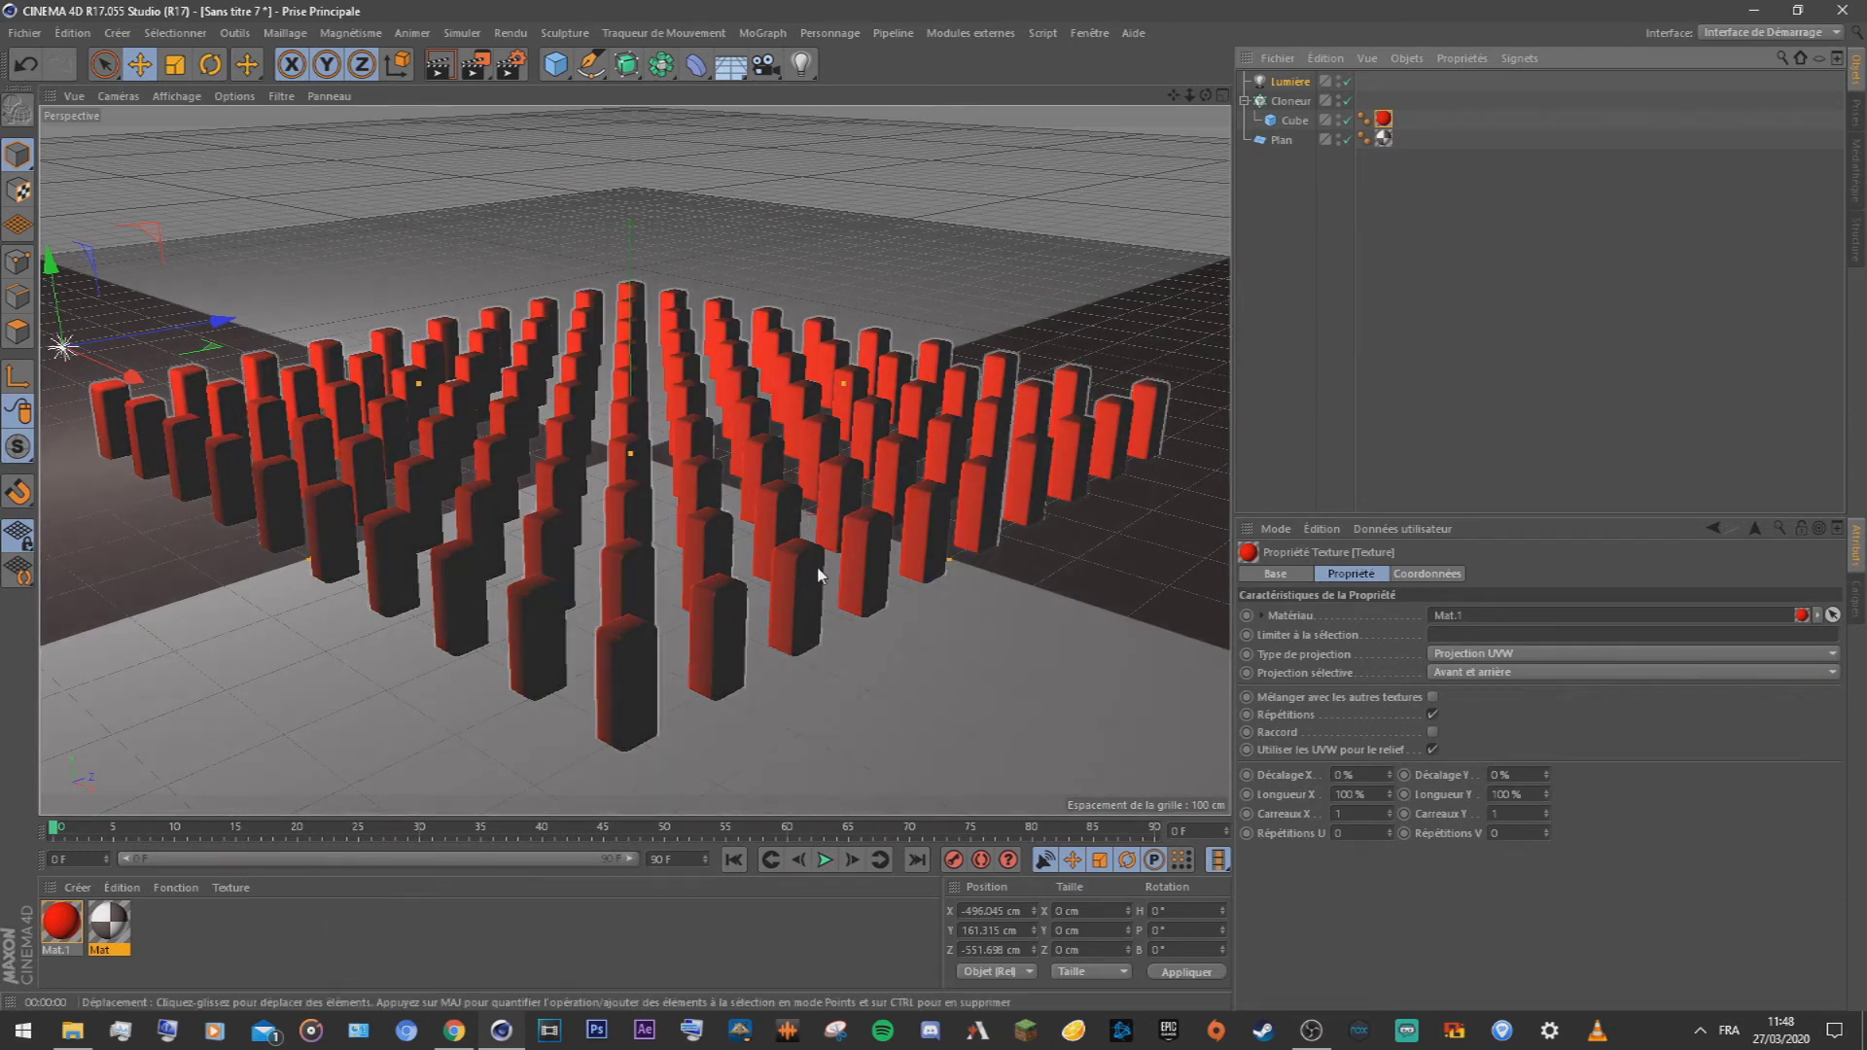
click(1269, 257)
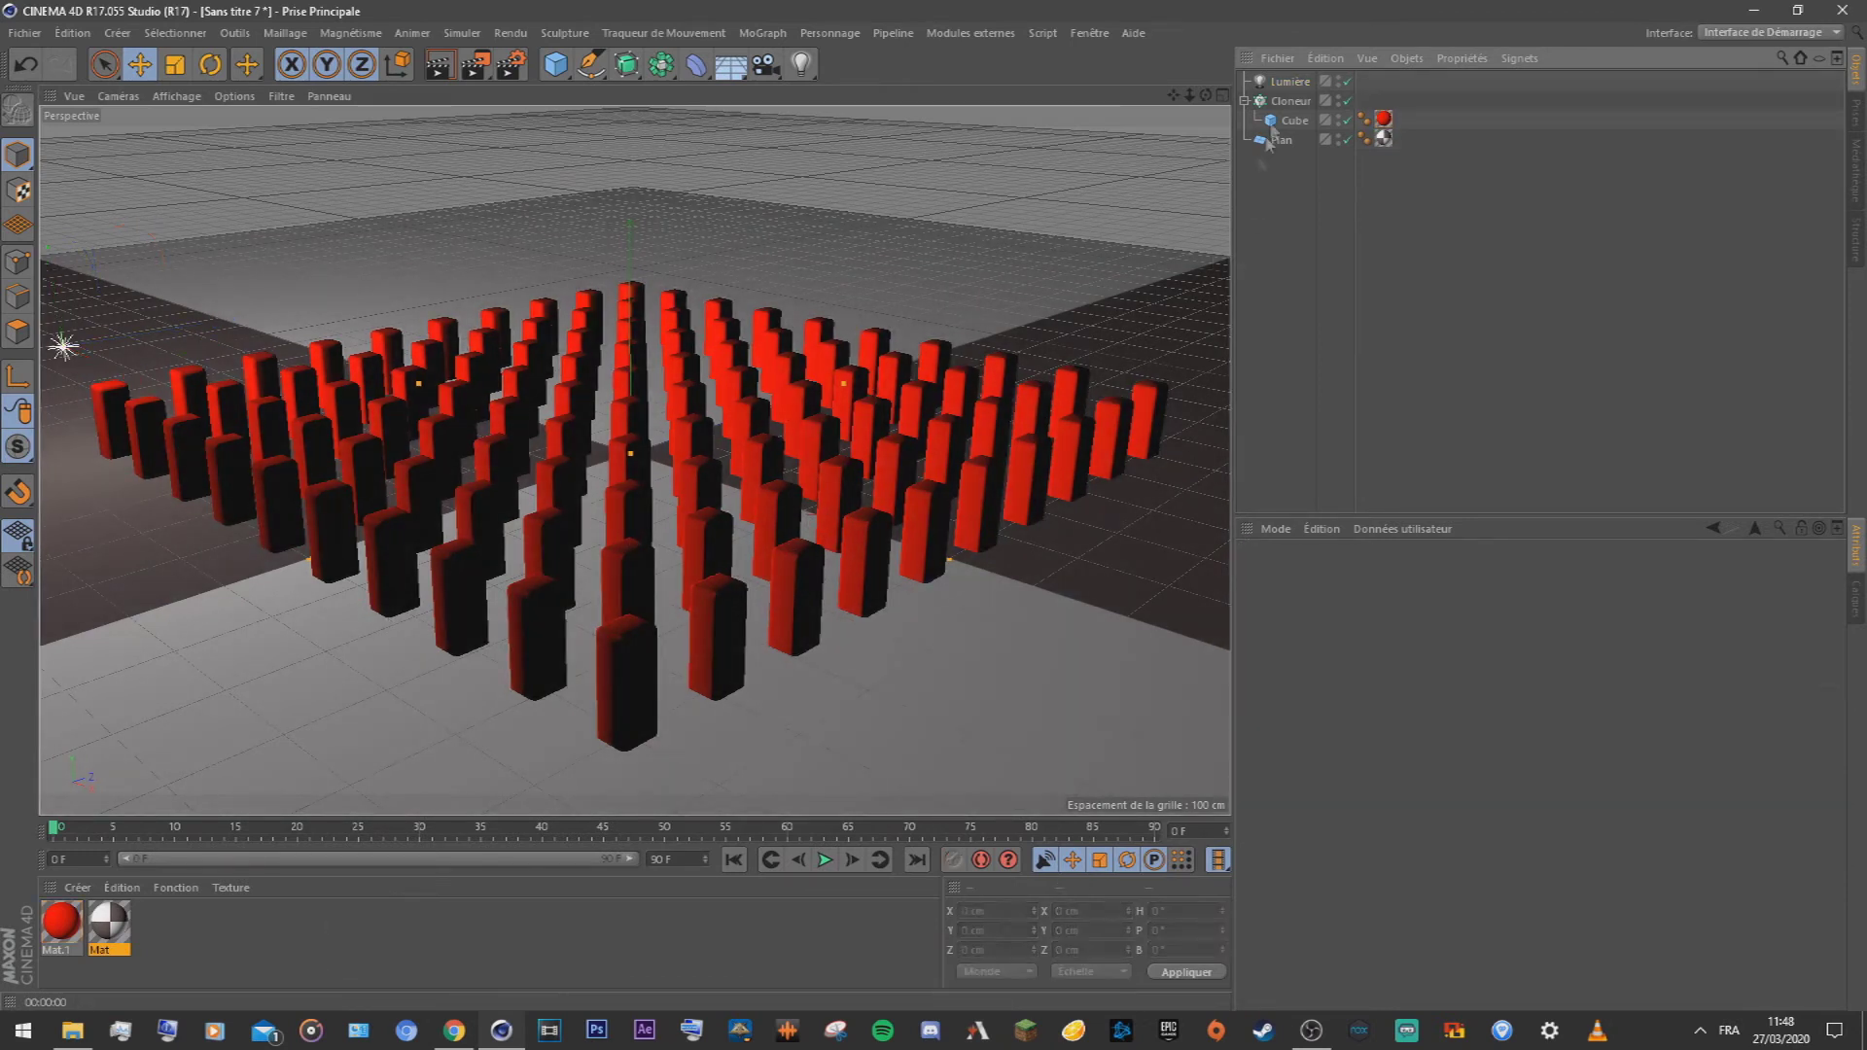
click(1288, 84)
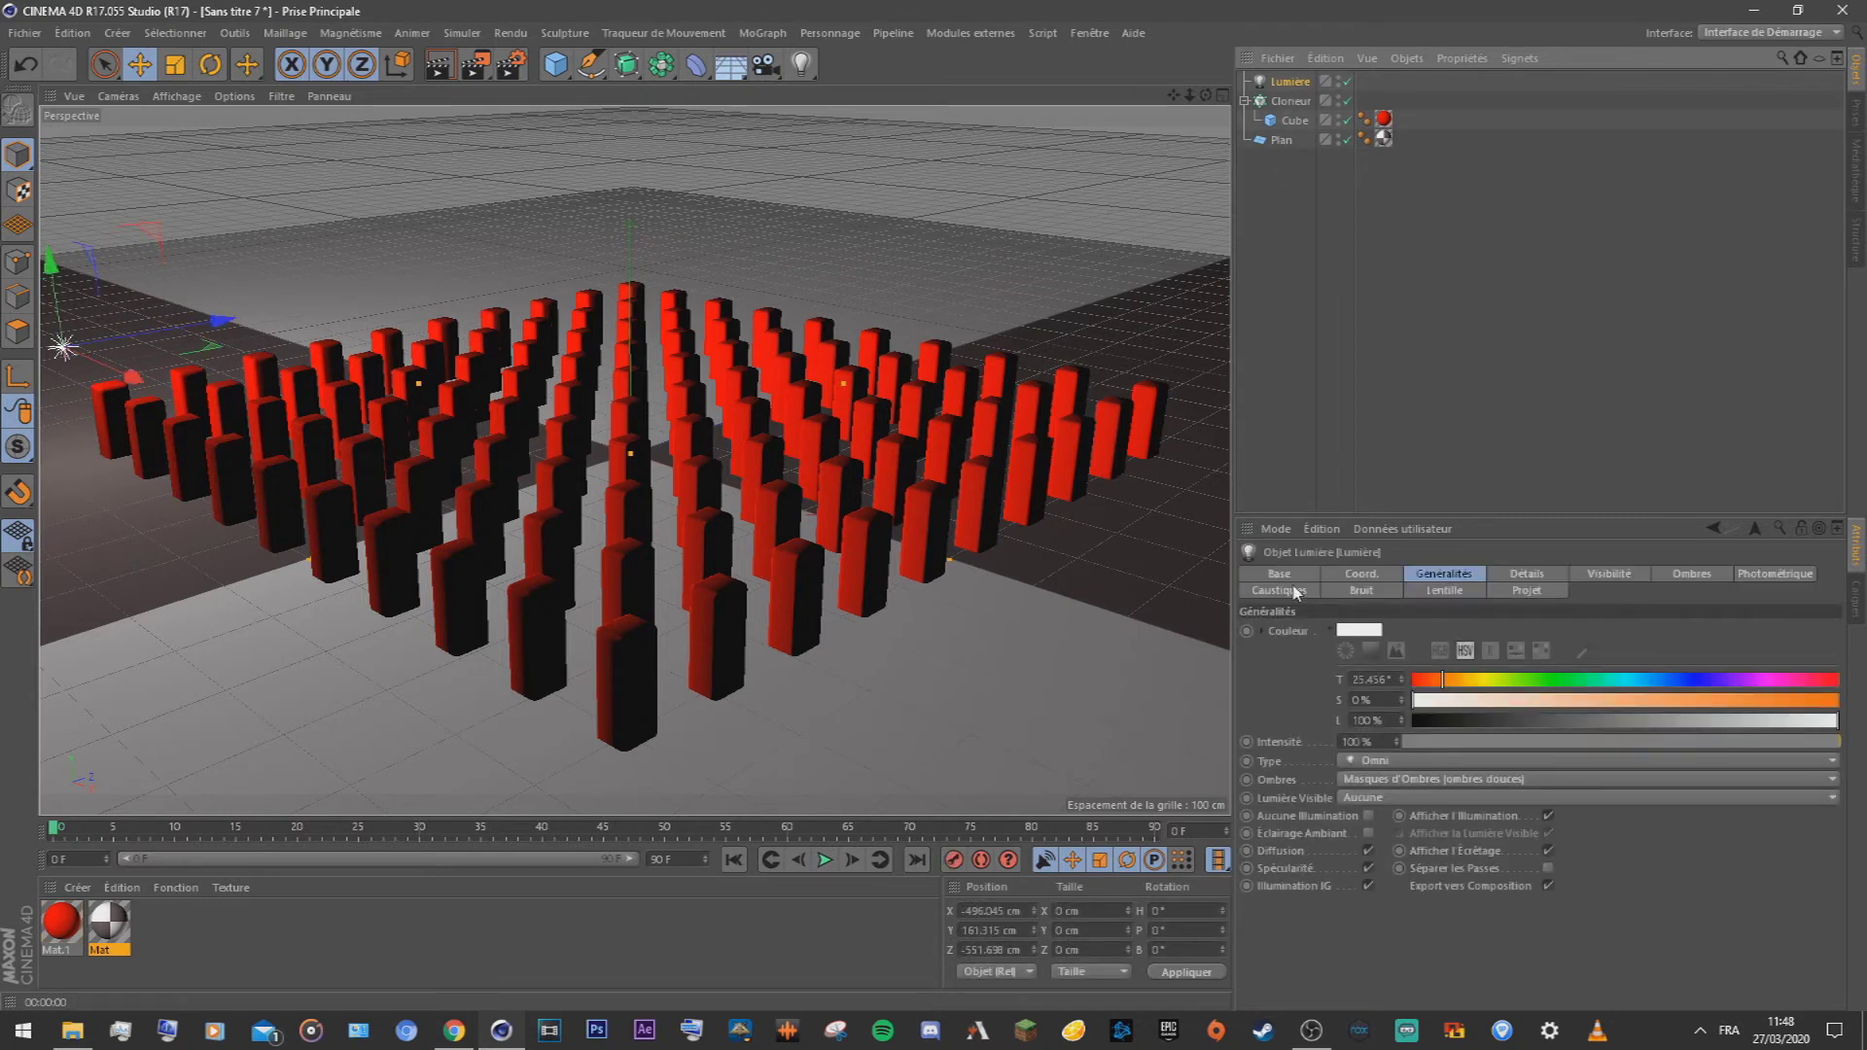
click(1277, 192)
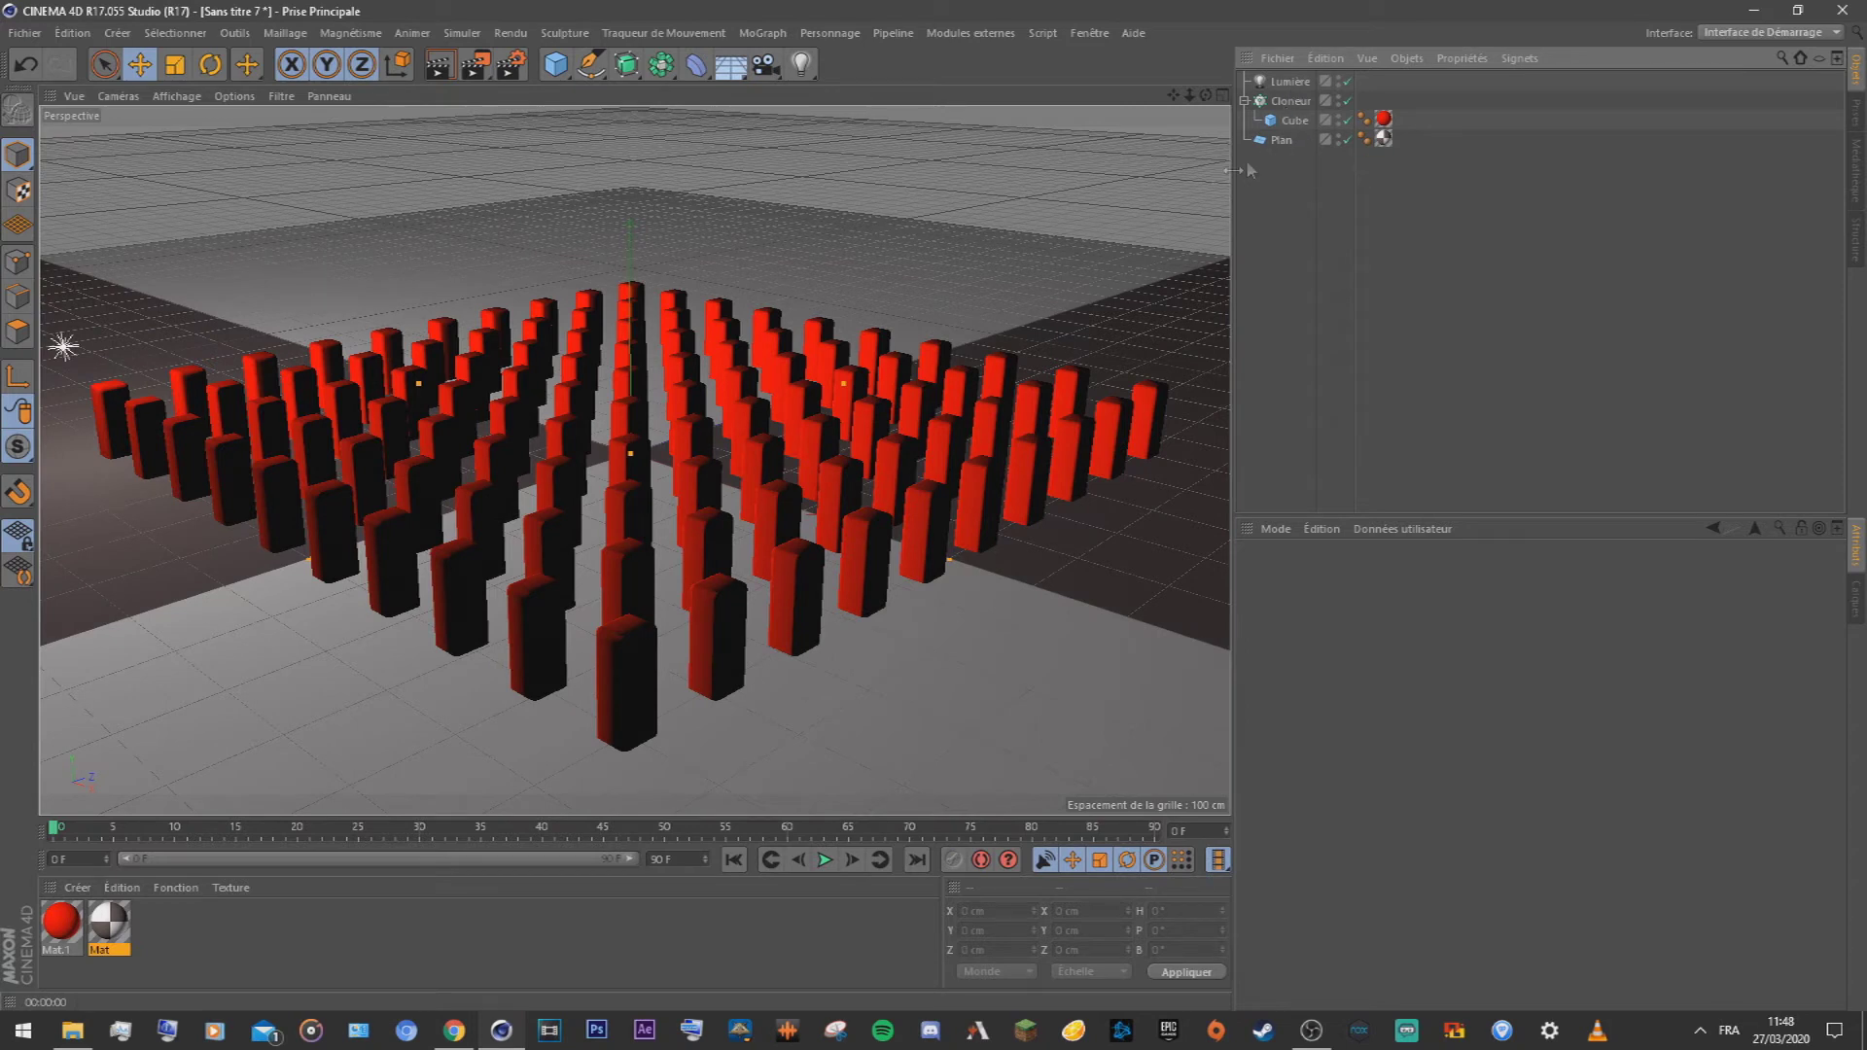
Step: Add a MoGraph audio effector (Effecteur Audio) to the cloner holding the red pillars
click(1288, 104)
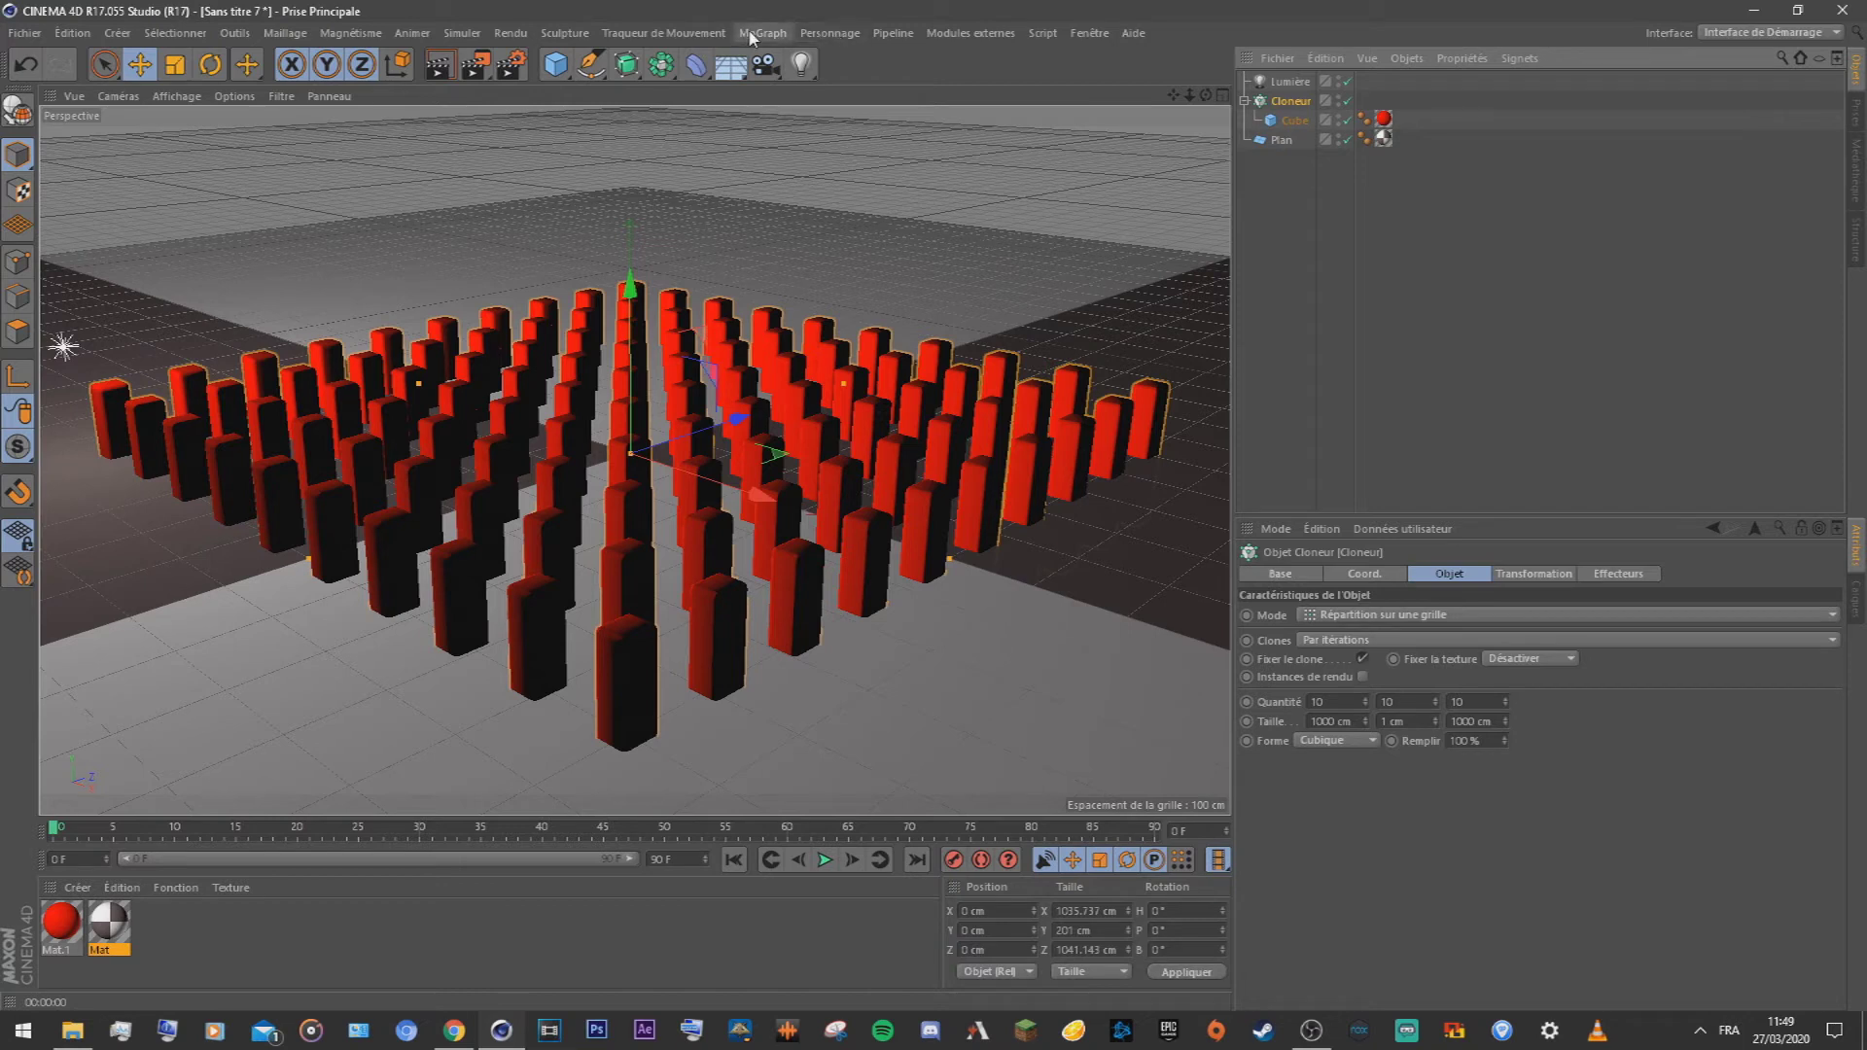
click(753, 34)
mouse_move(815, 70)
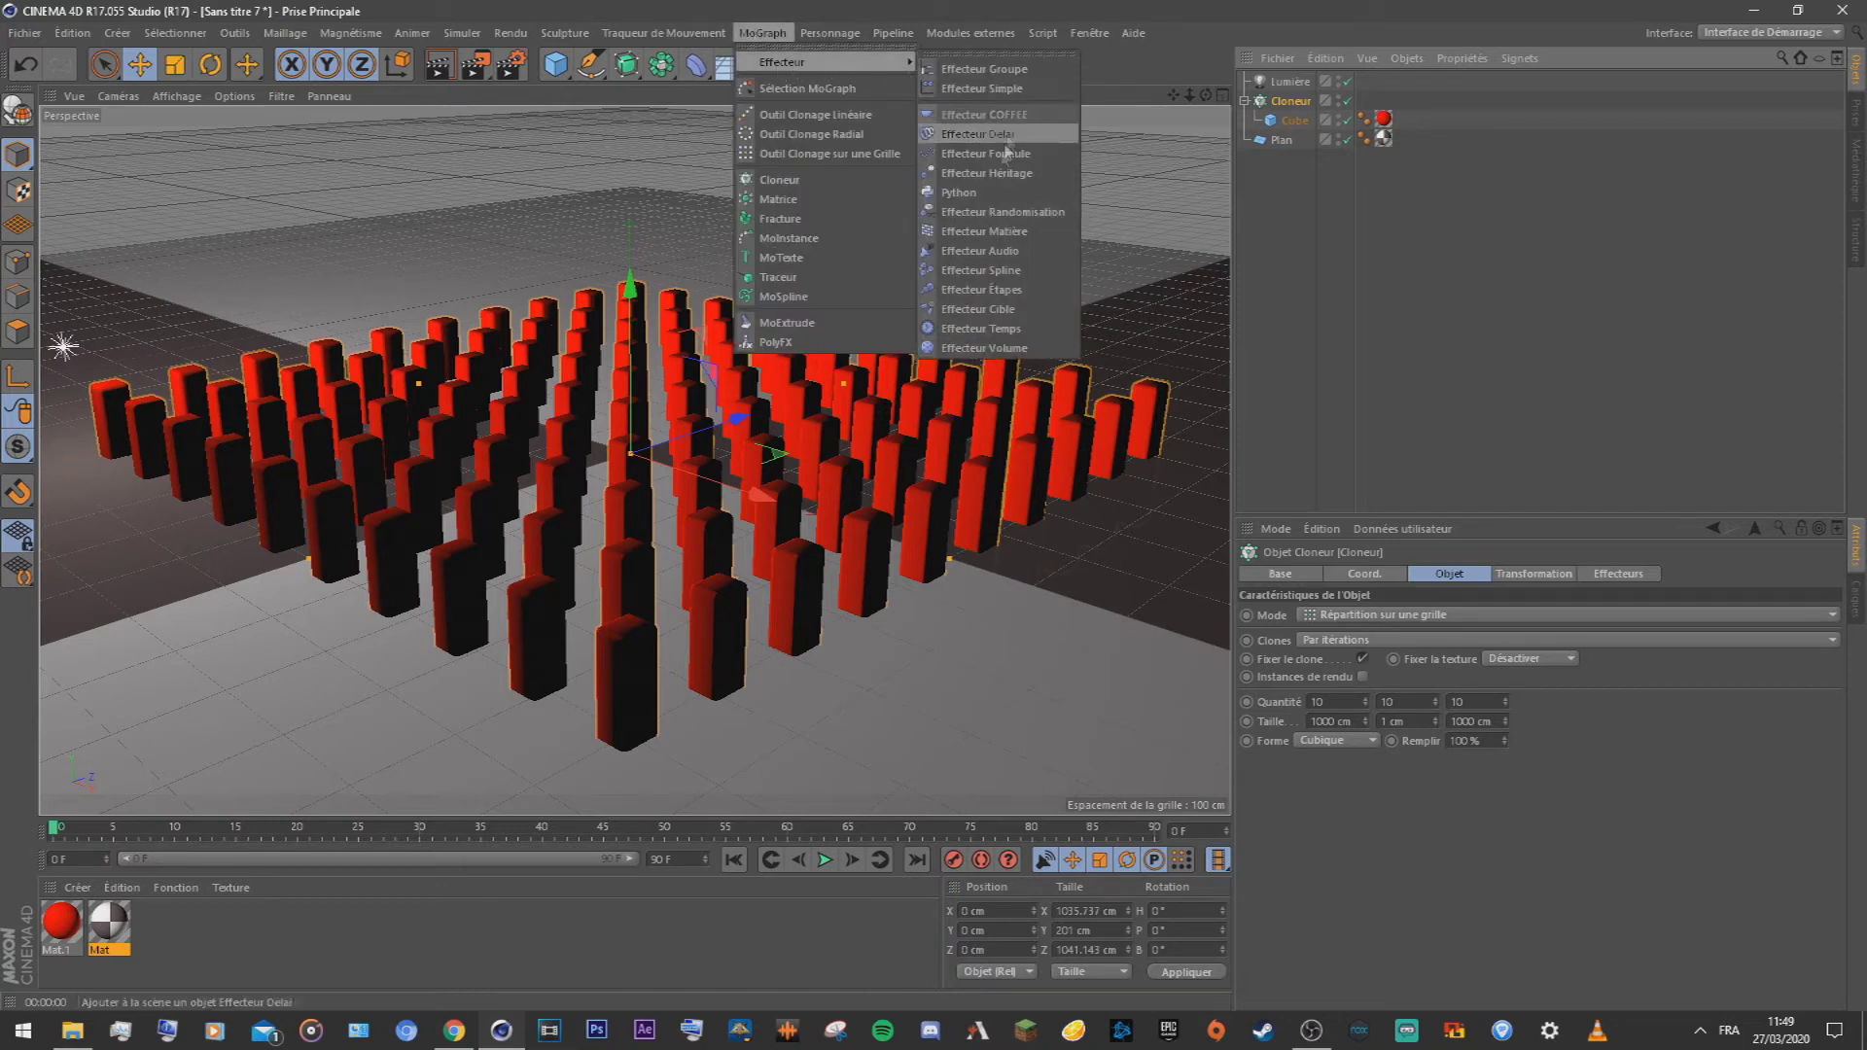
click(981, 251)
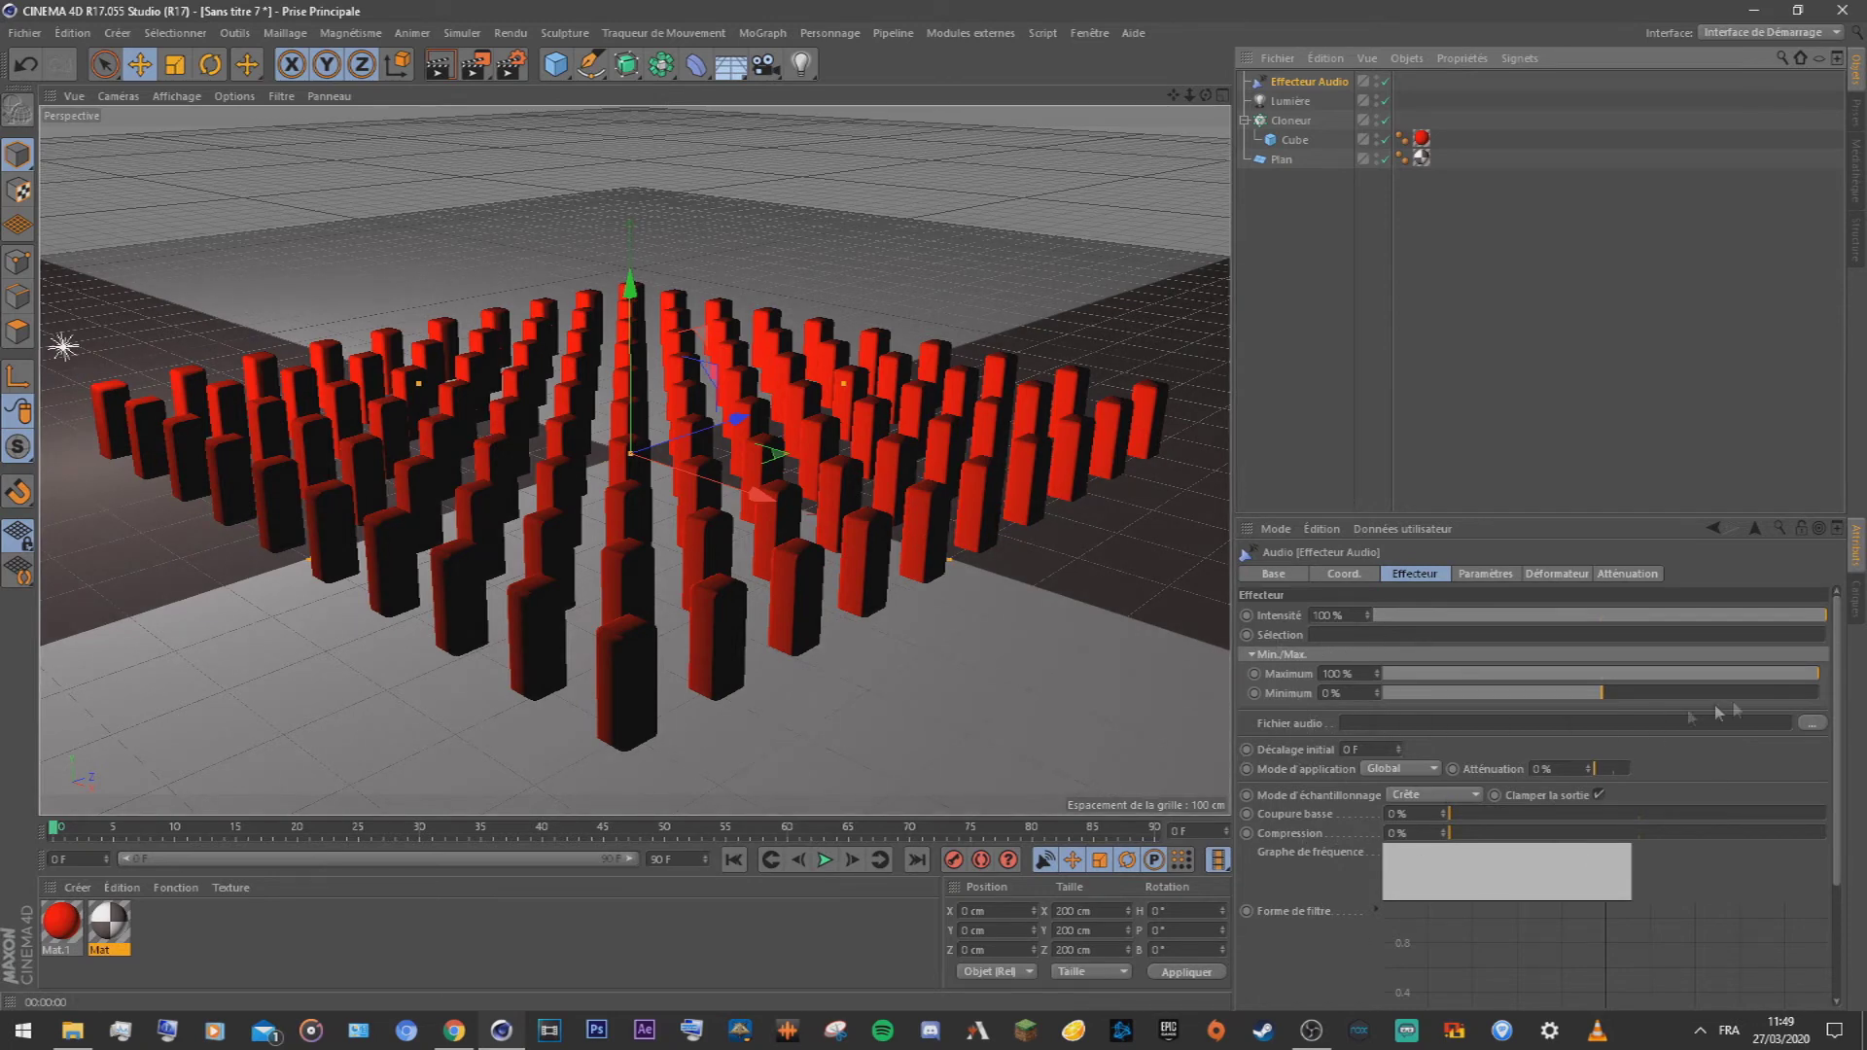
Step: Load Charlie Puth - Betty Boop.wav from the desktop as the effector's audio file, agreeing to copy it to the document path
click(1813, 725)
scroll(238, 331, down, 5)
click(280, 313)
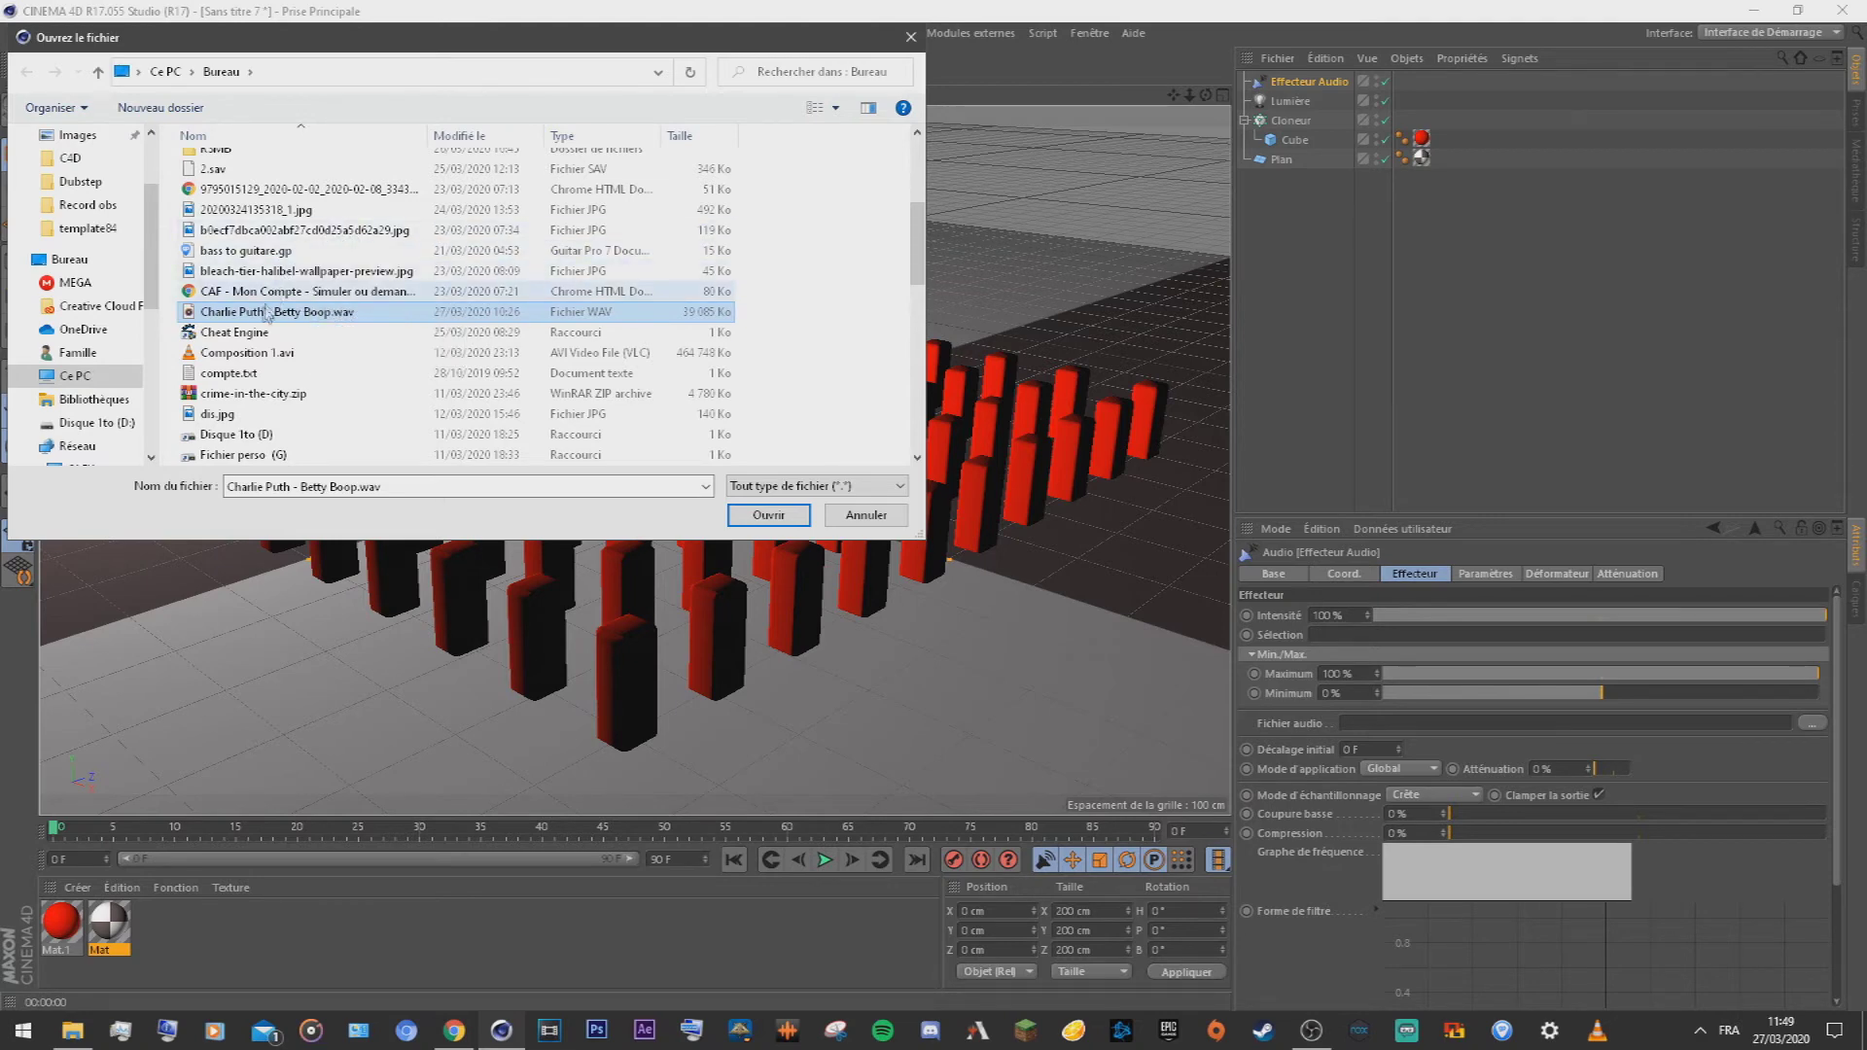
double_click(234, 319)
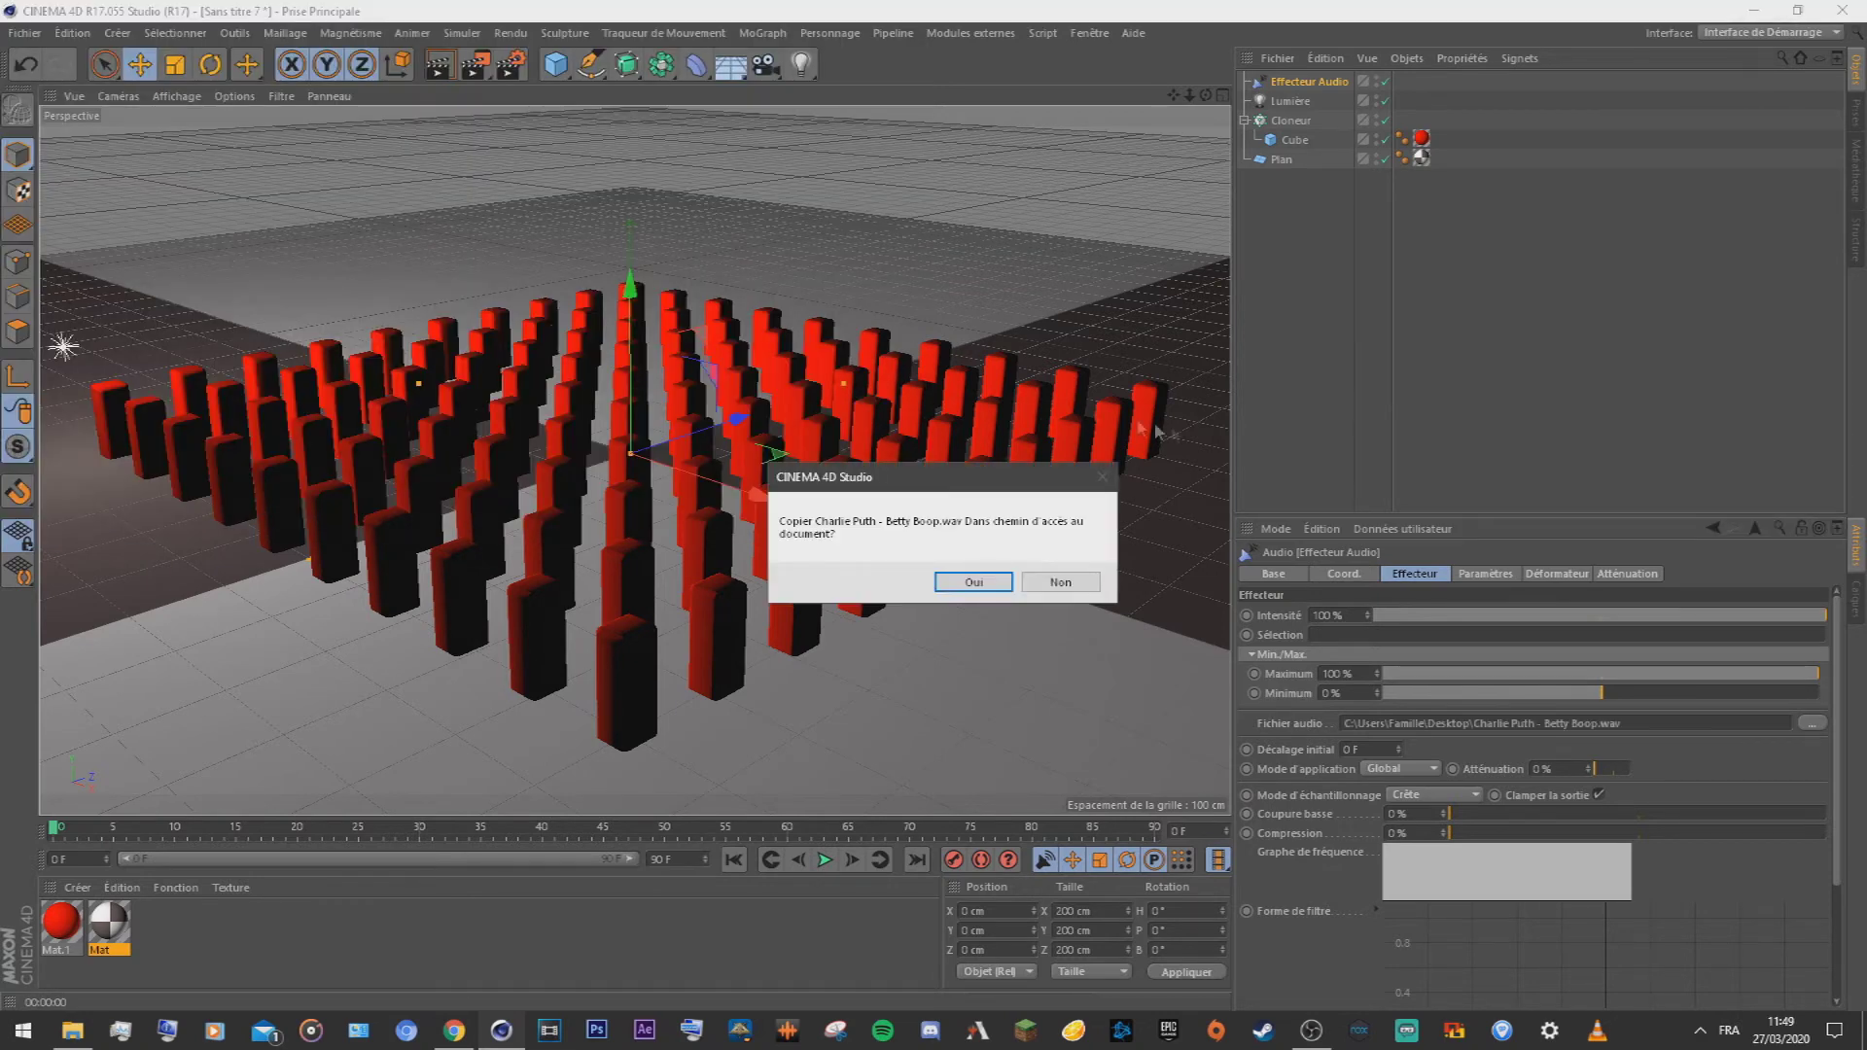
click(956, 585)
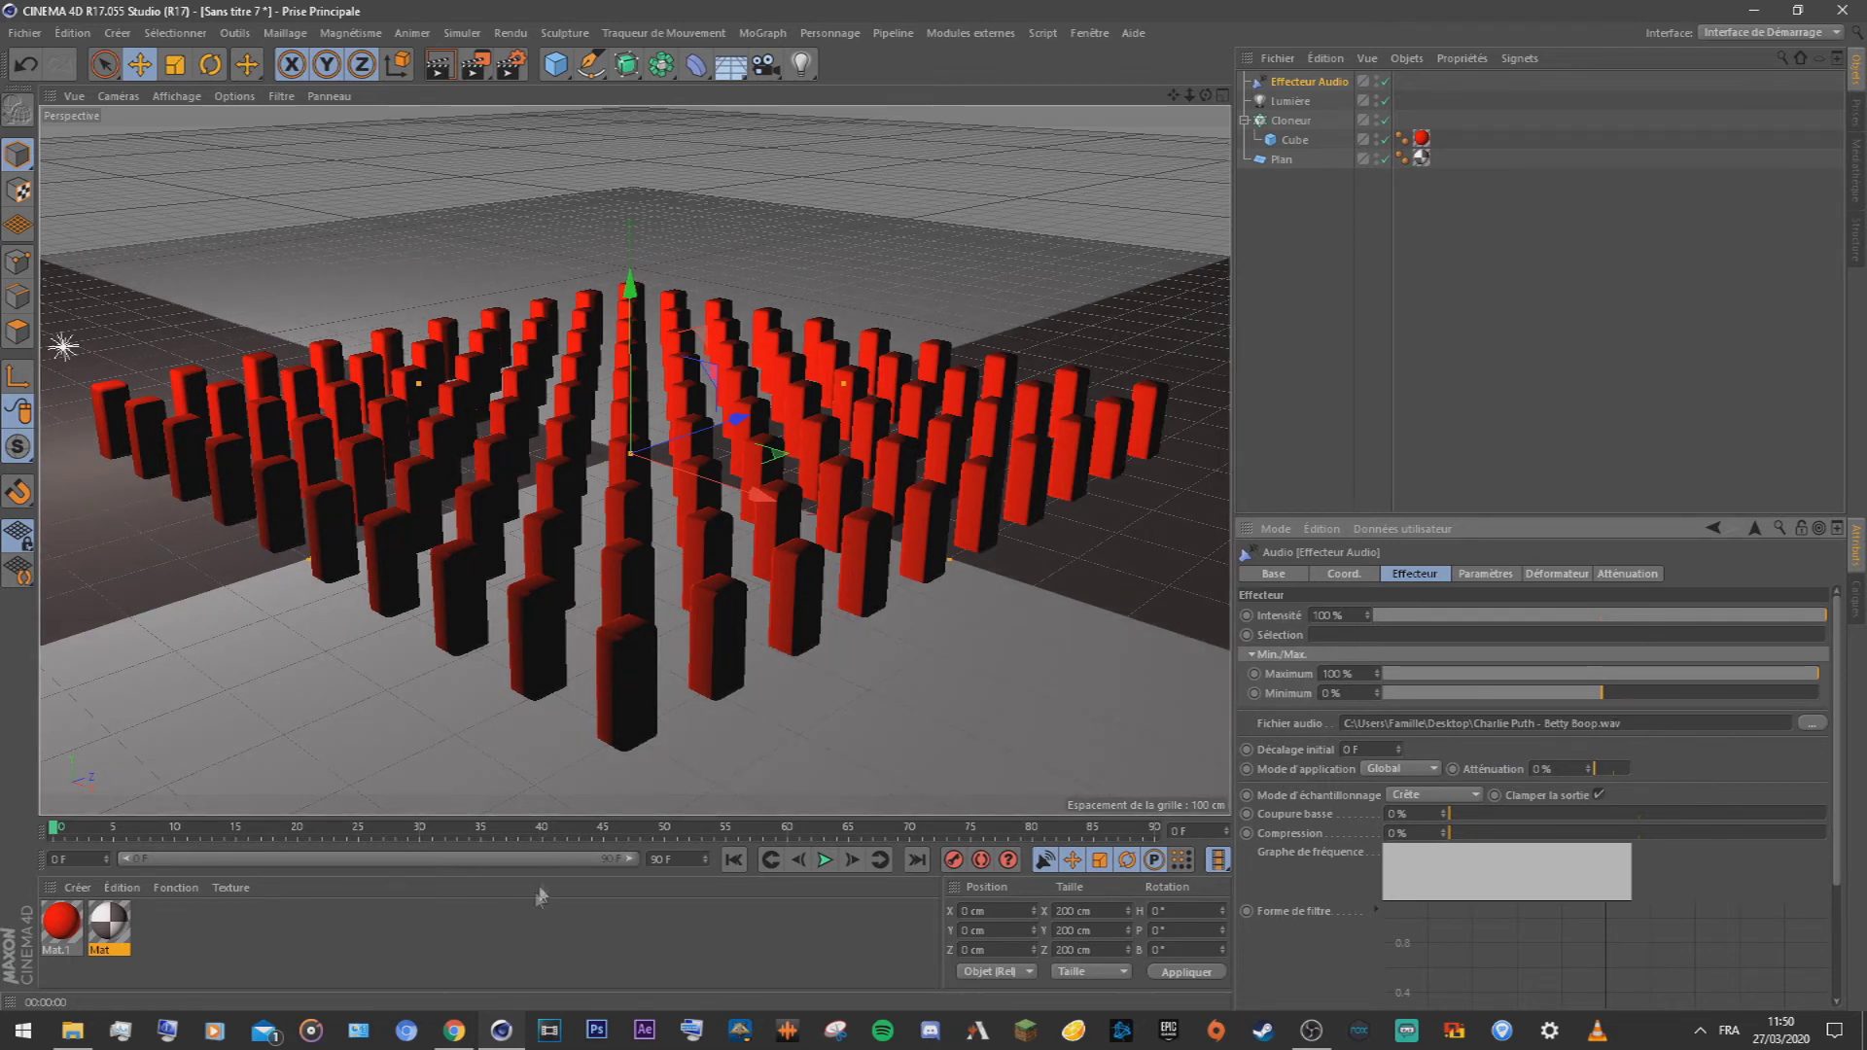
Step: Set the animation's end to frame 6667 and extend the preview range over the whole timeline
click(671, 860)
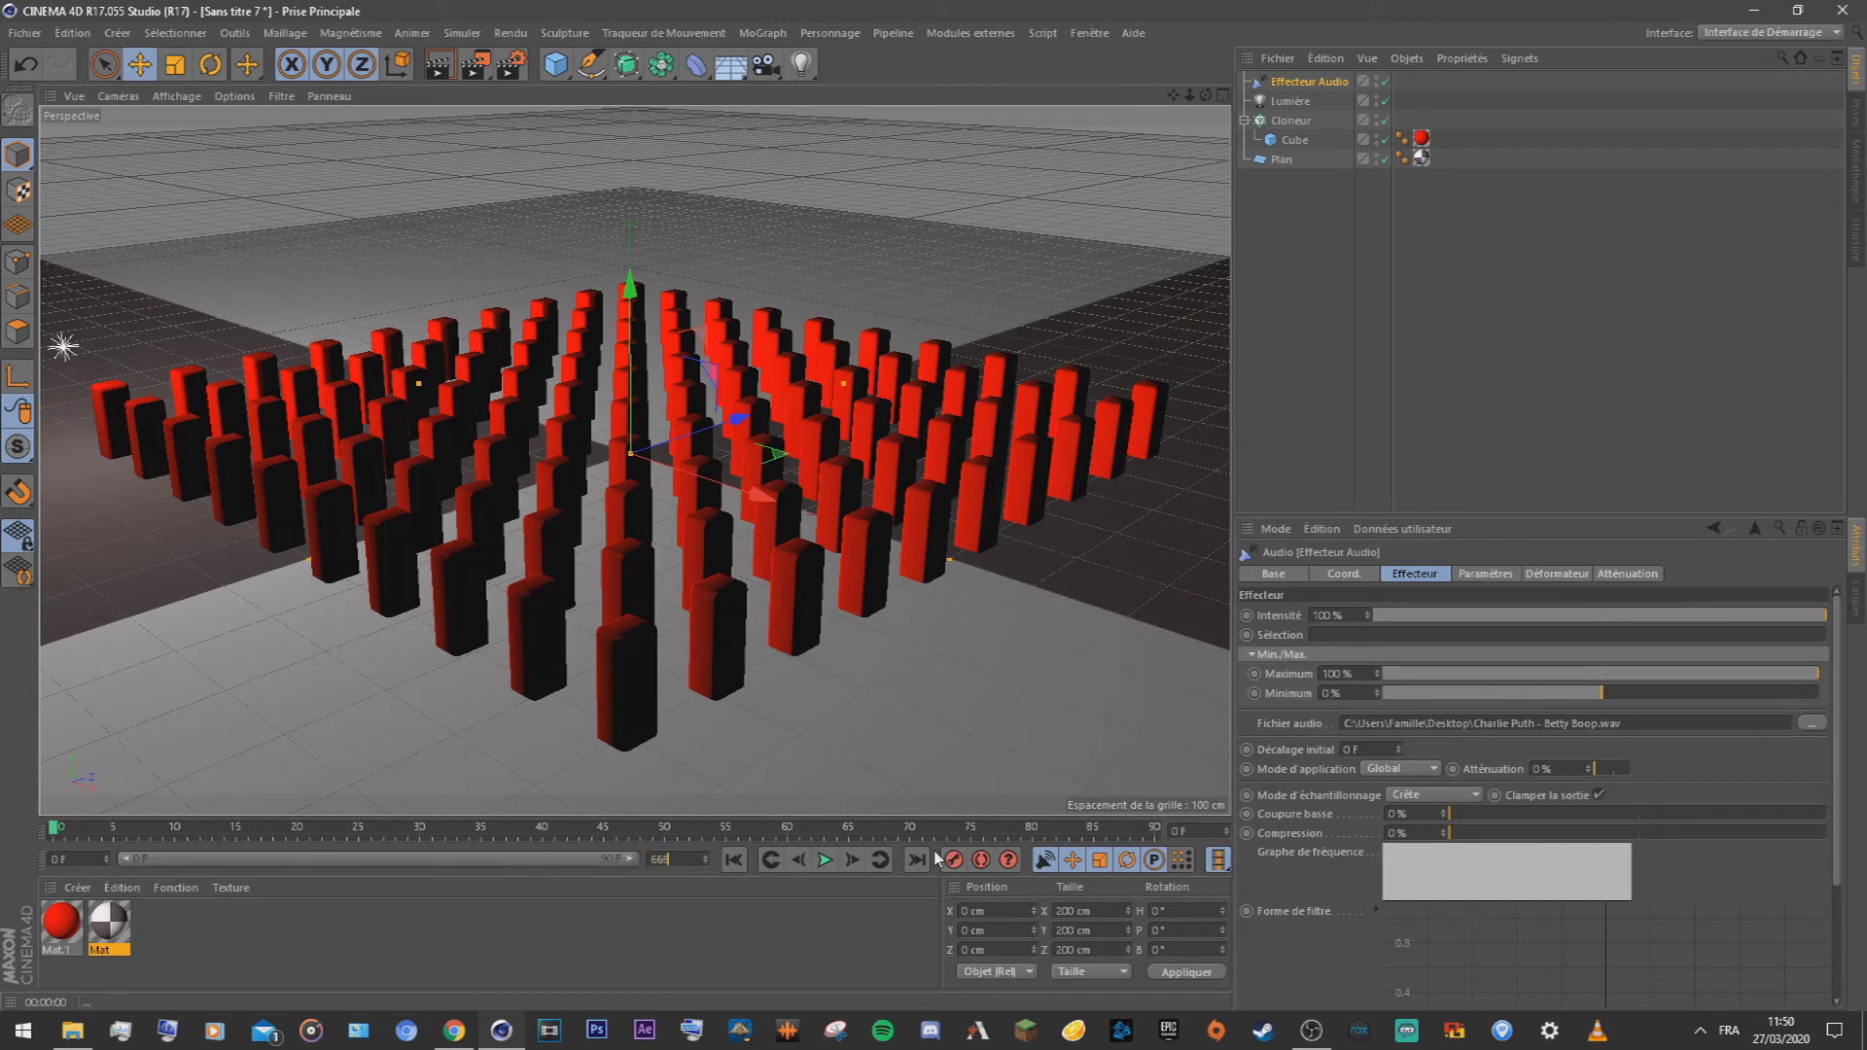
key(Return)
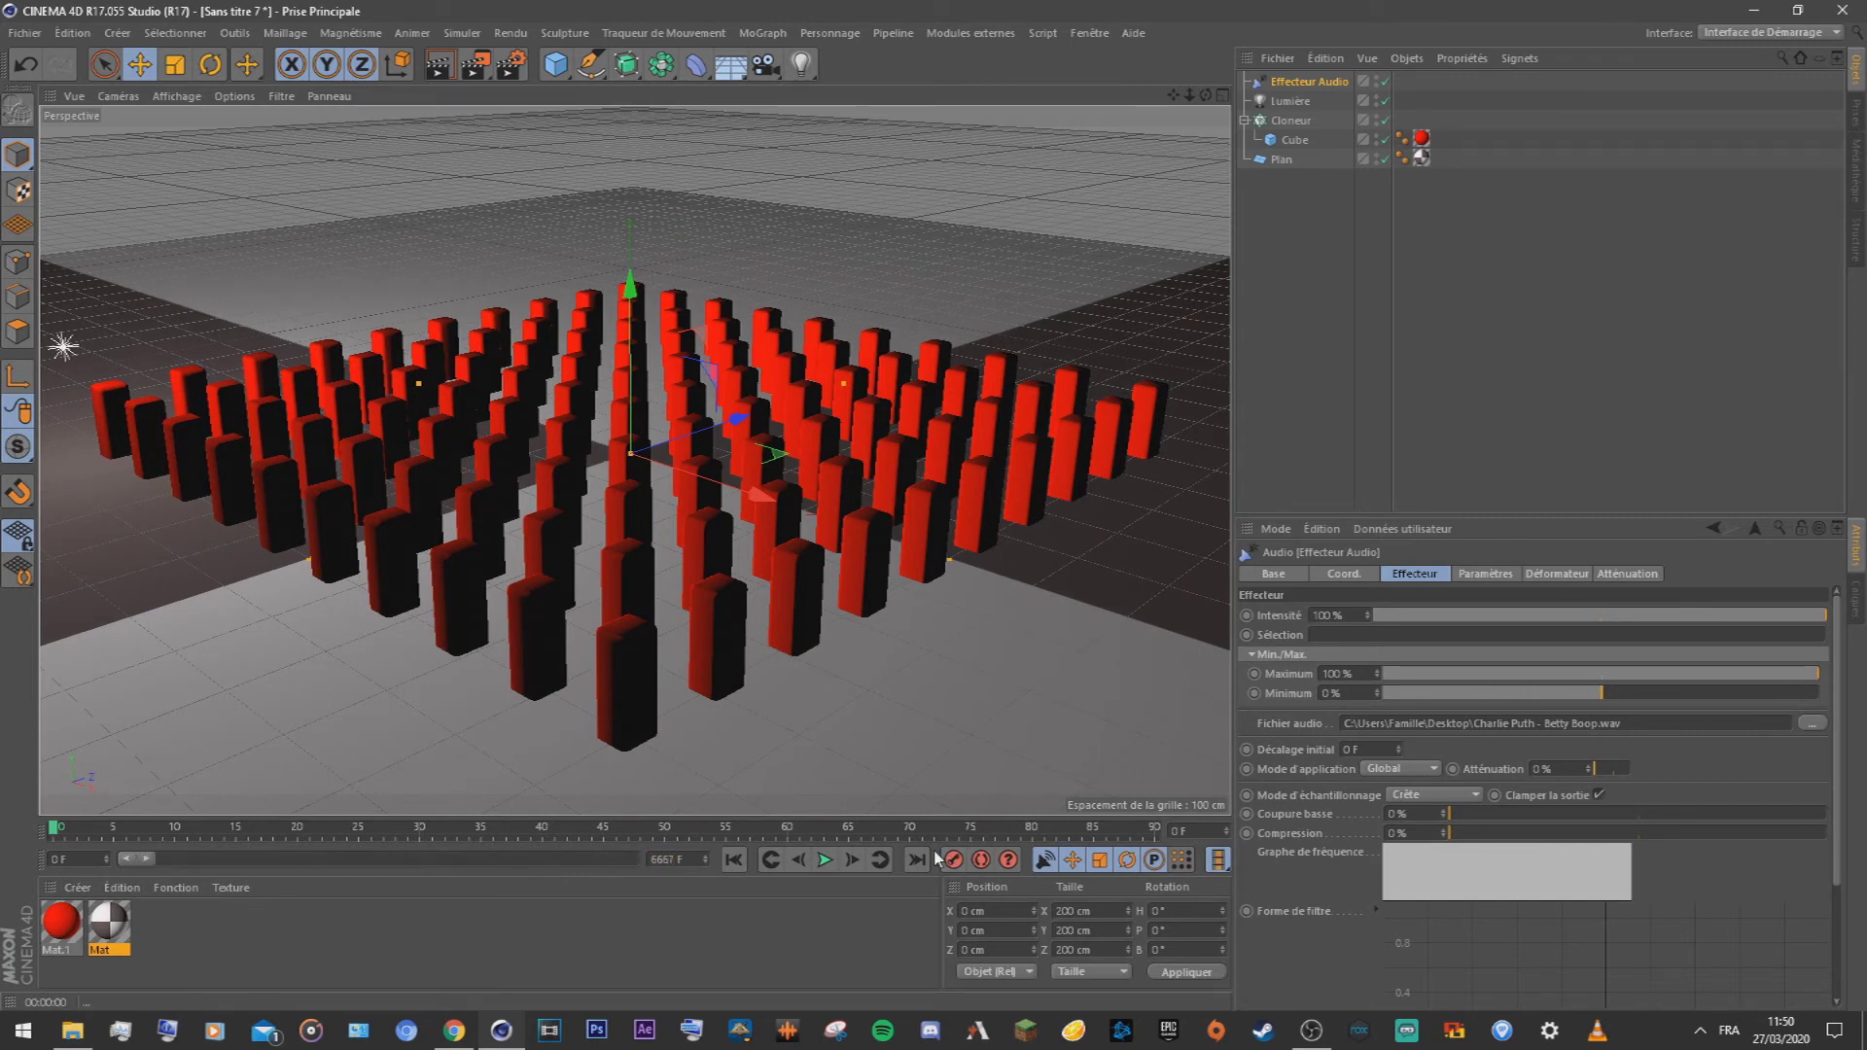
drag(144, 860, 637, 861)
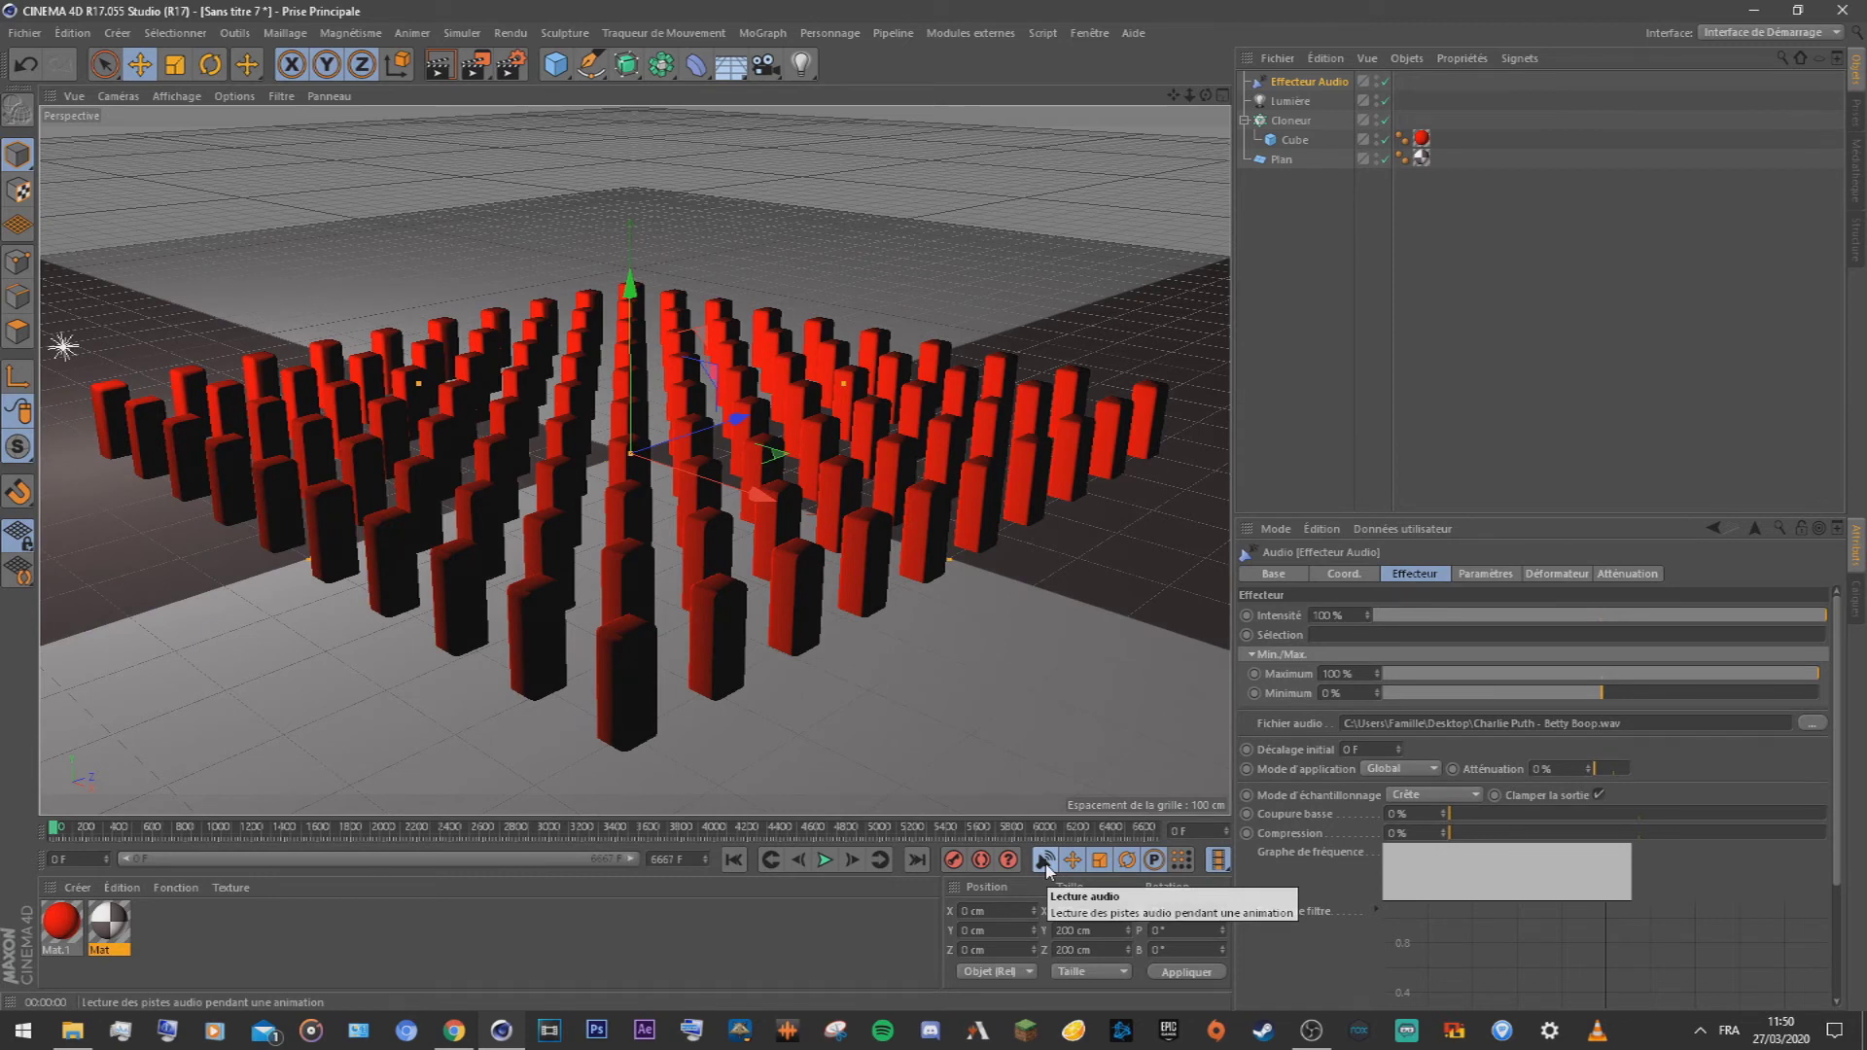
Step: Look up the audio playback command (Lecture audio) in the command customization window by filtering names for "audio", and close the window
right_click(1204, 868)
click(1274, 972)
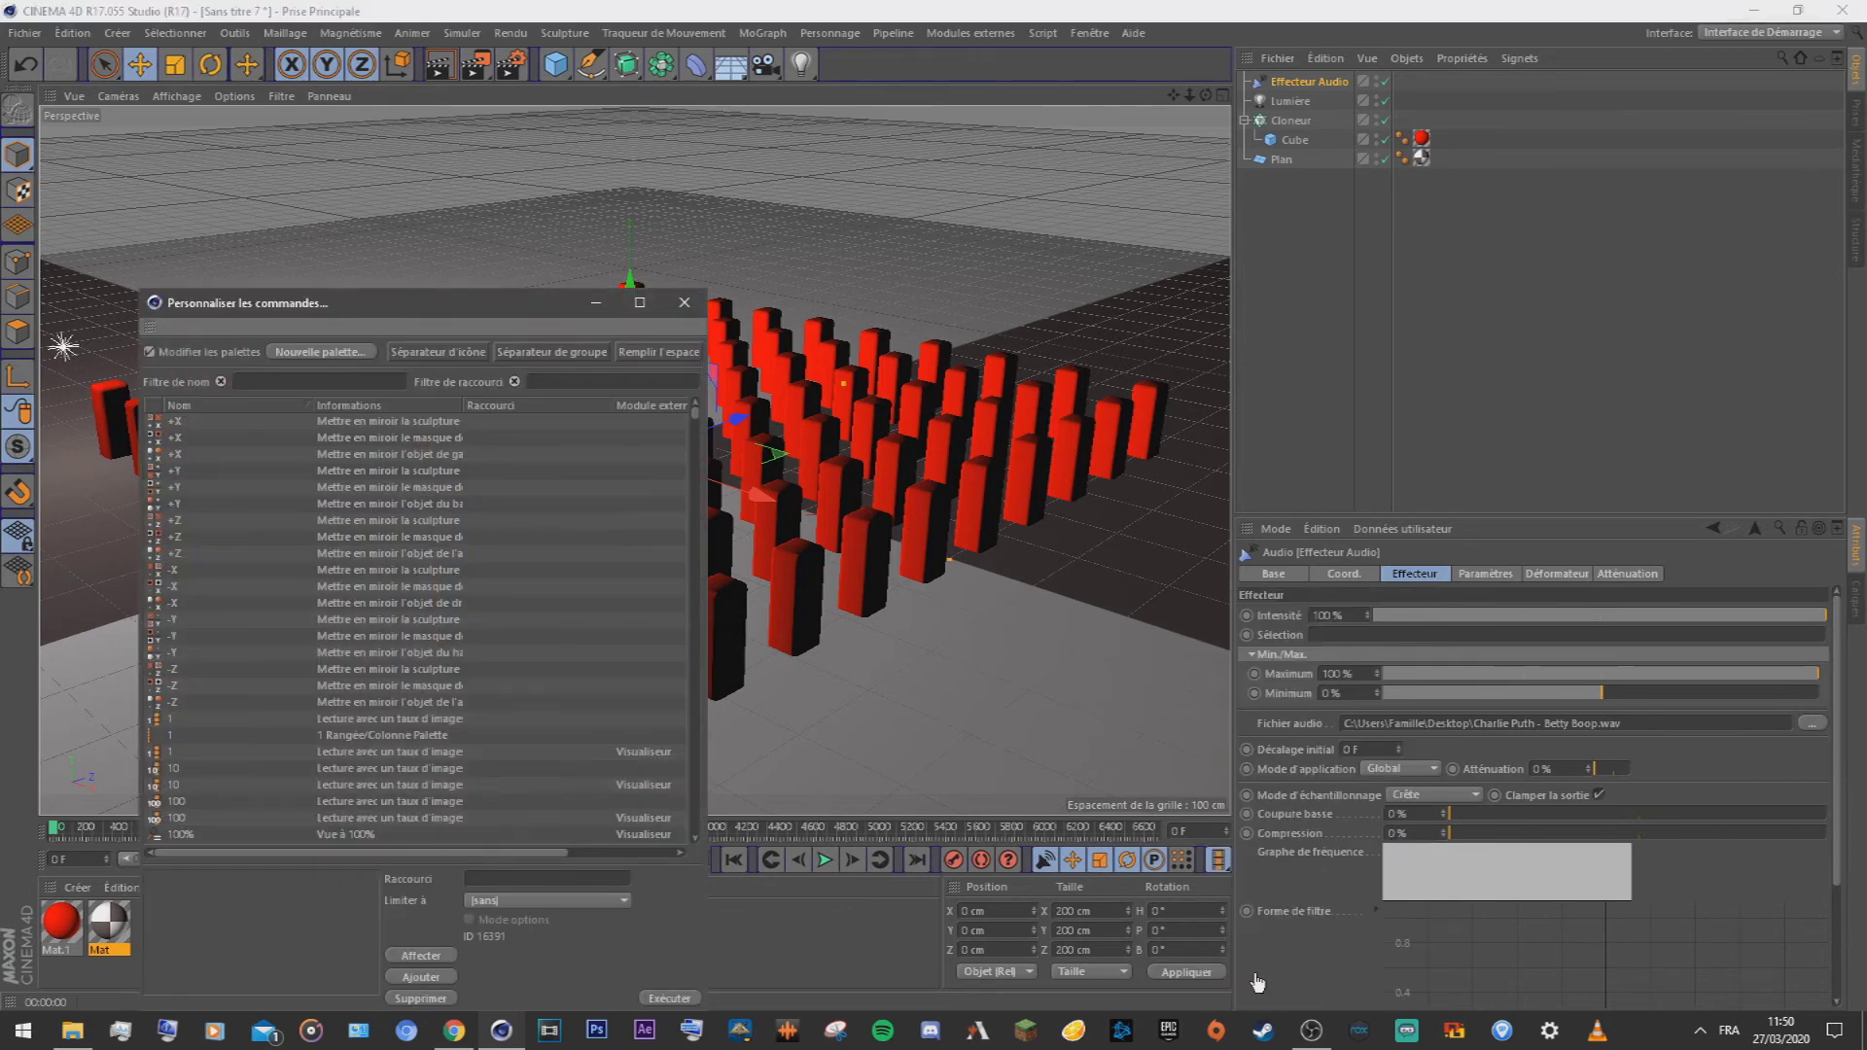
click(292, 386)
text(audio)
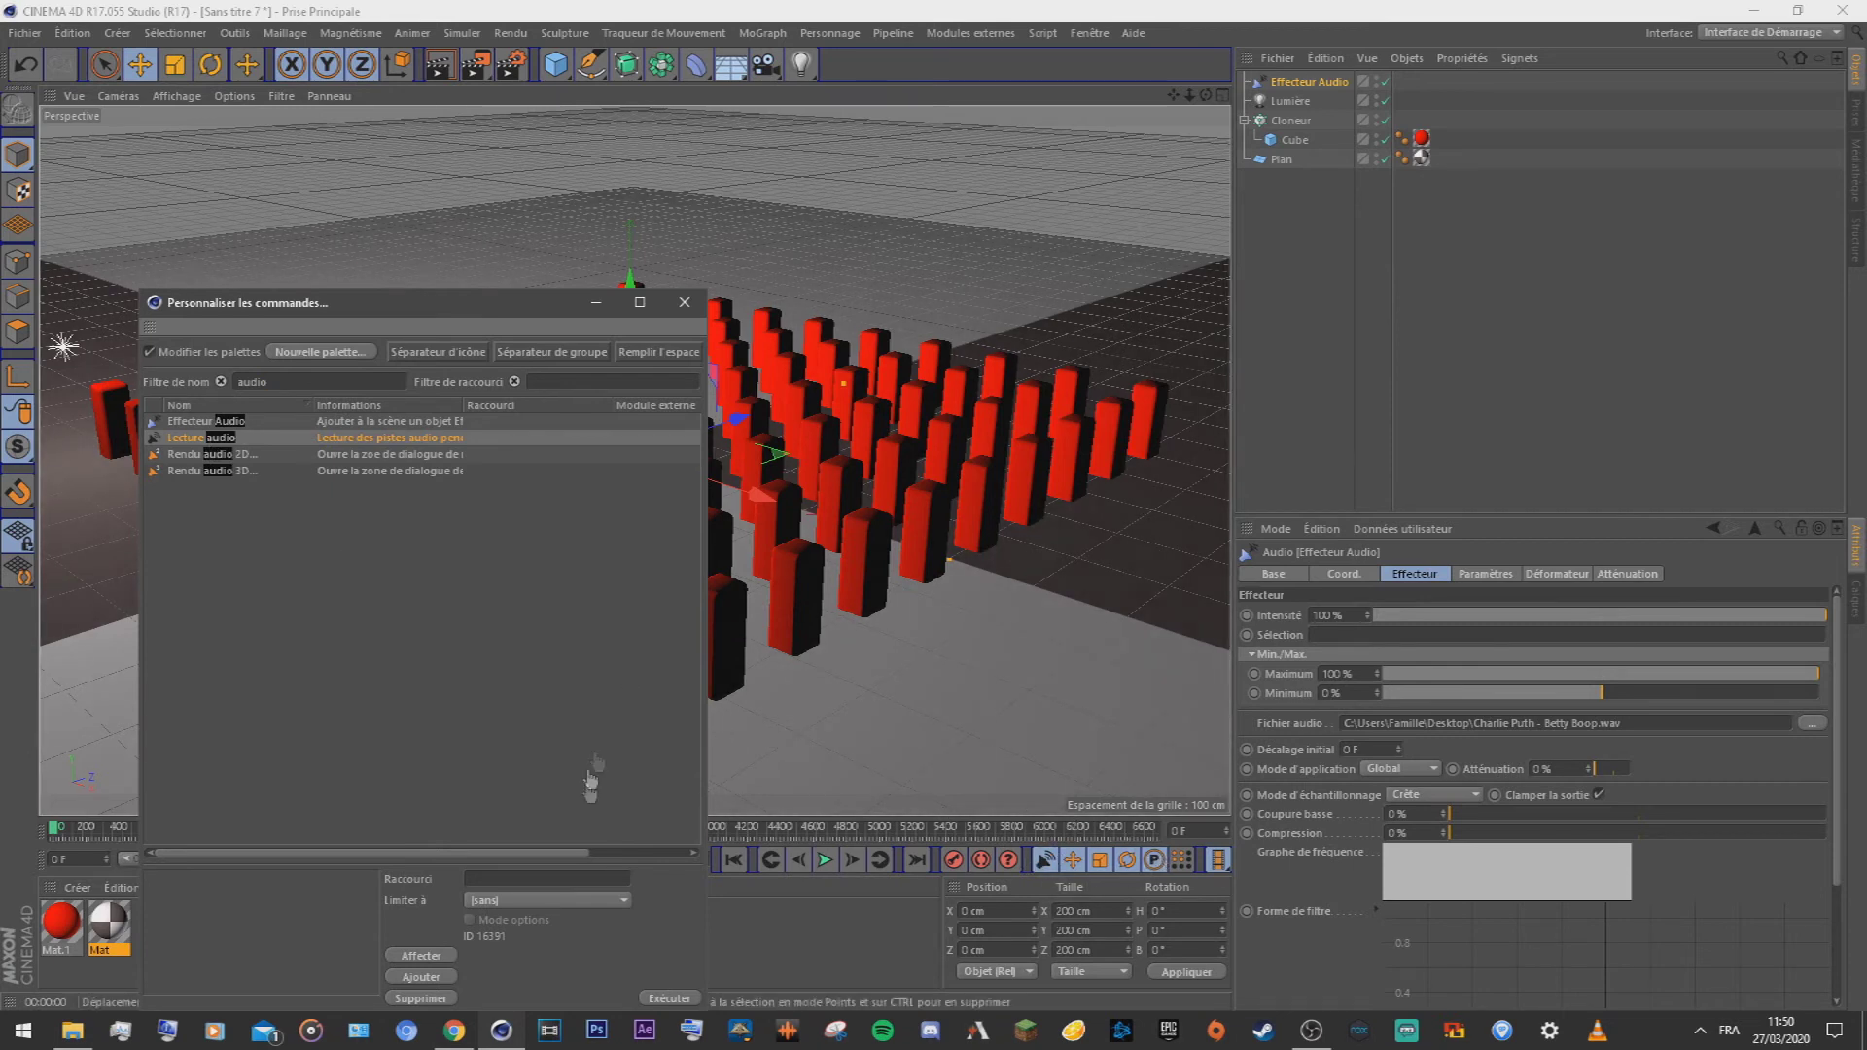
click(685, 302)
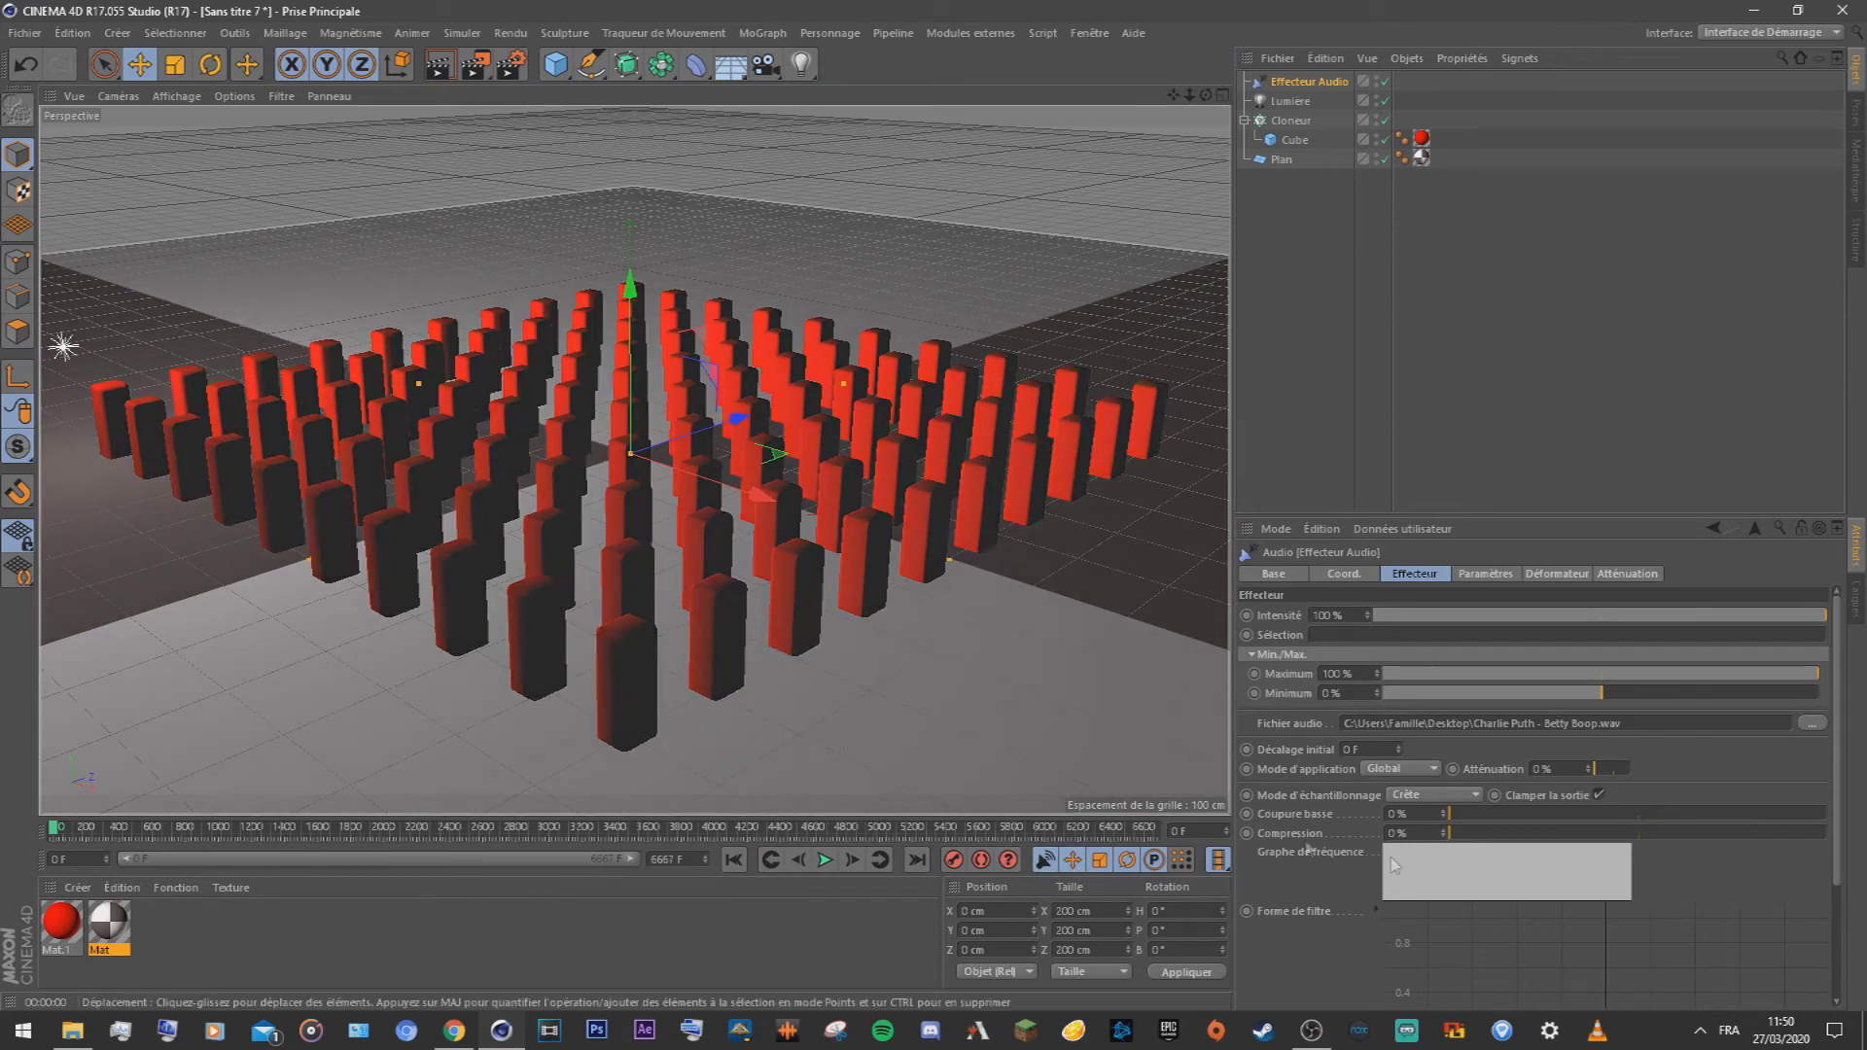
Step: Play the animation briefly to preview the pillars' reaction, and set the audio effector's application mode to Par étapes
click(827, 862)
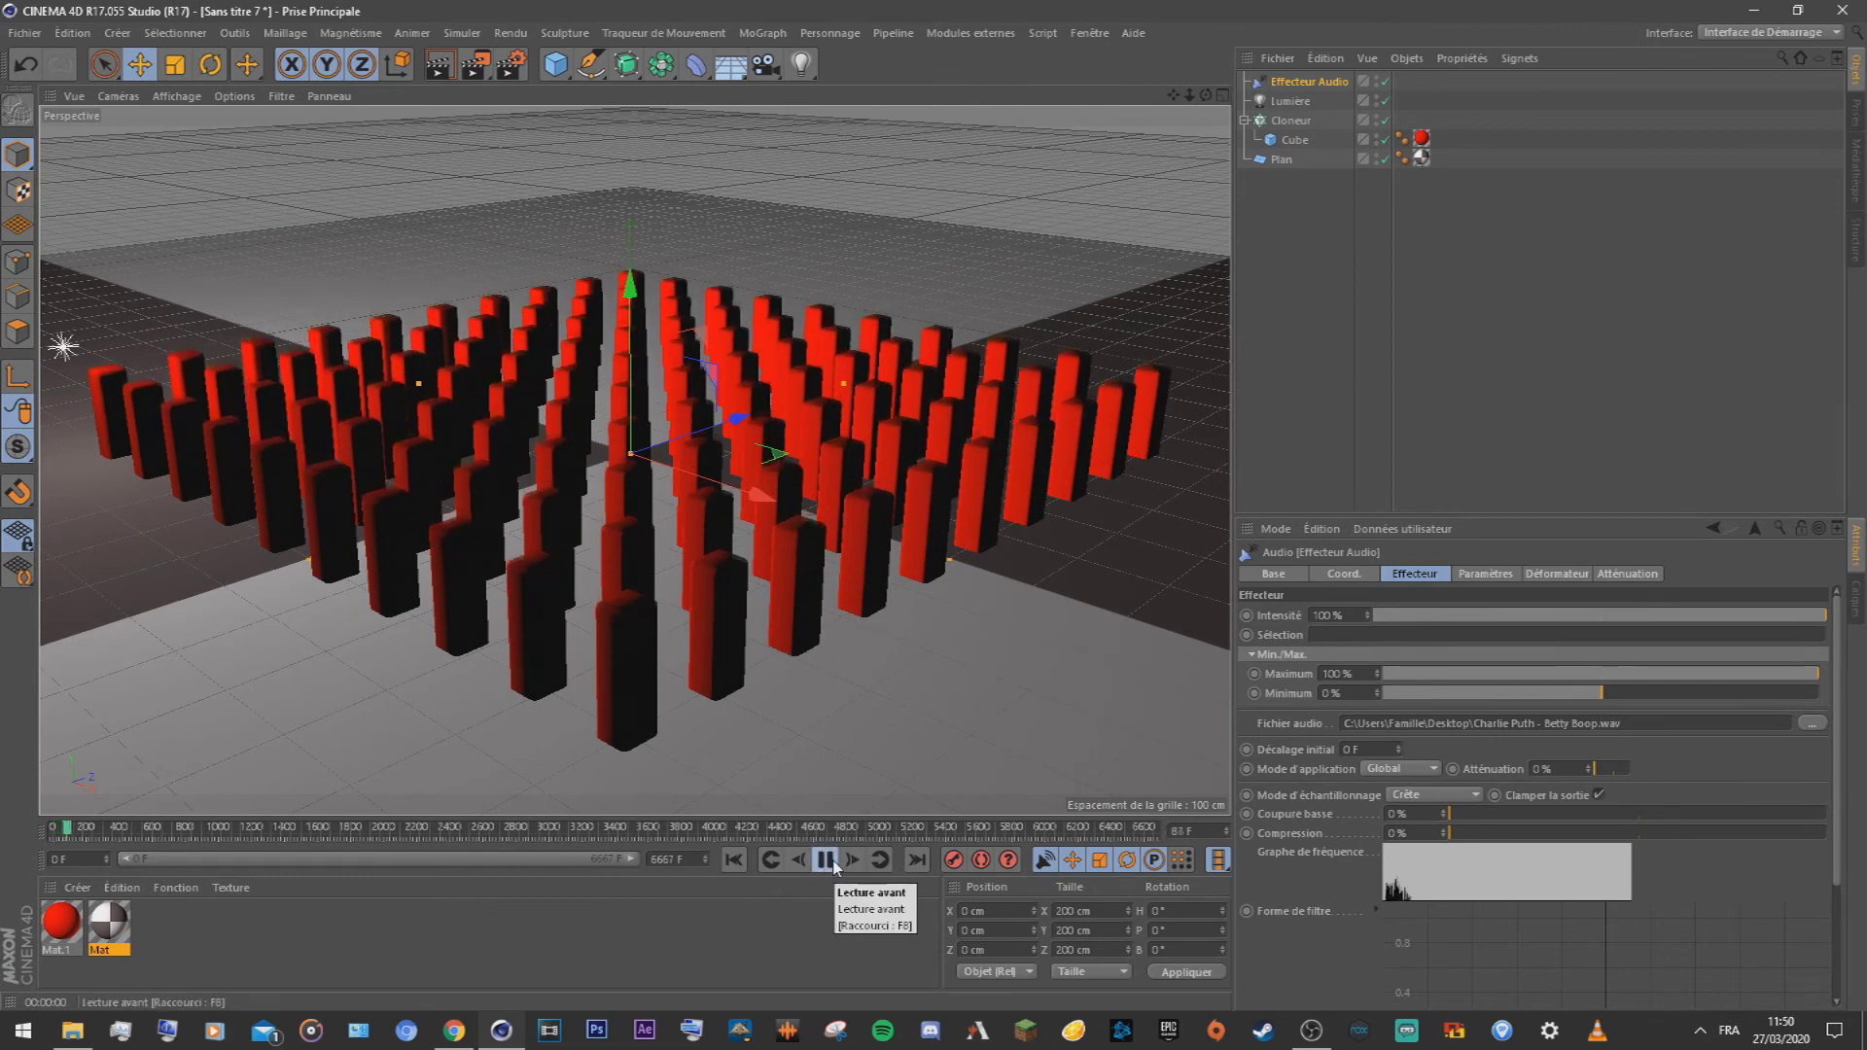
click(827, 861)
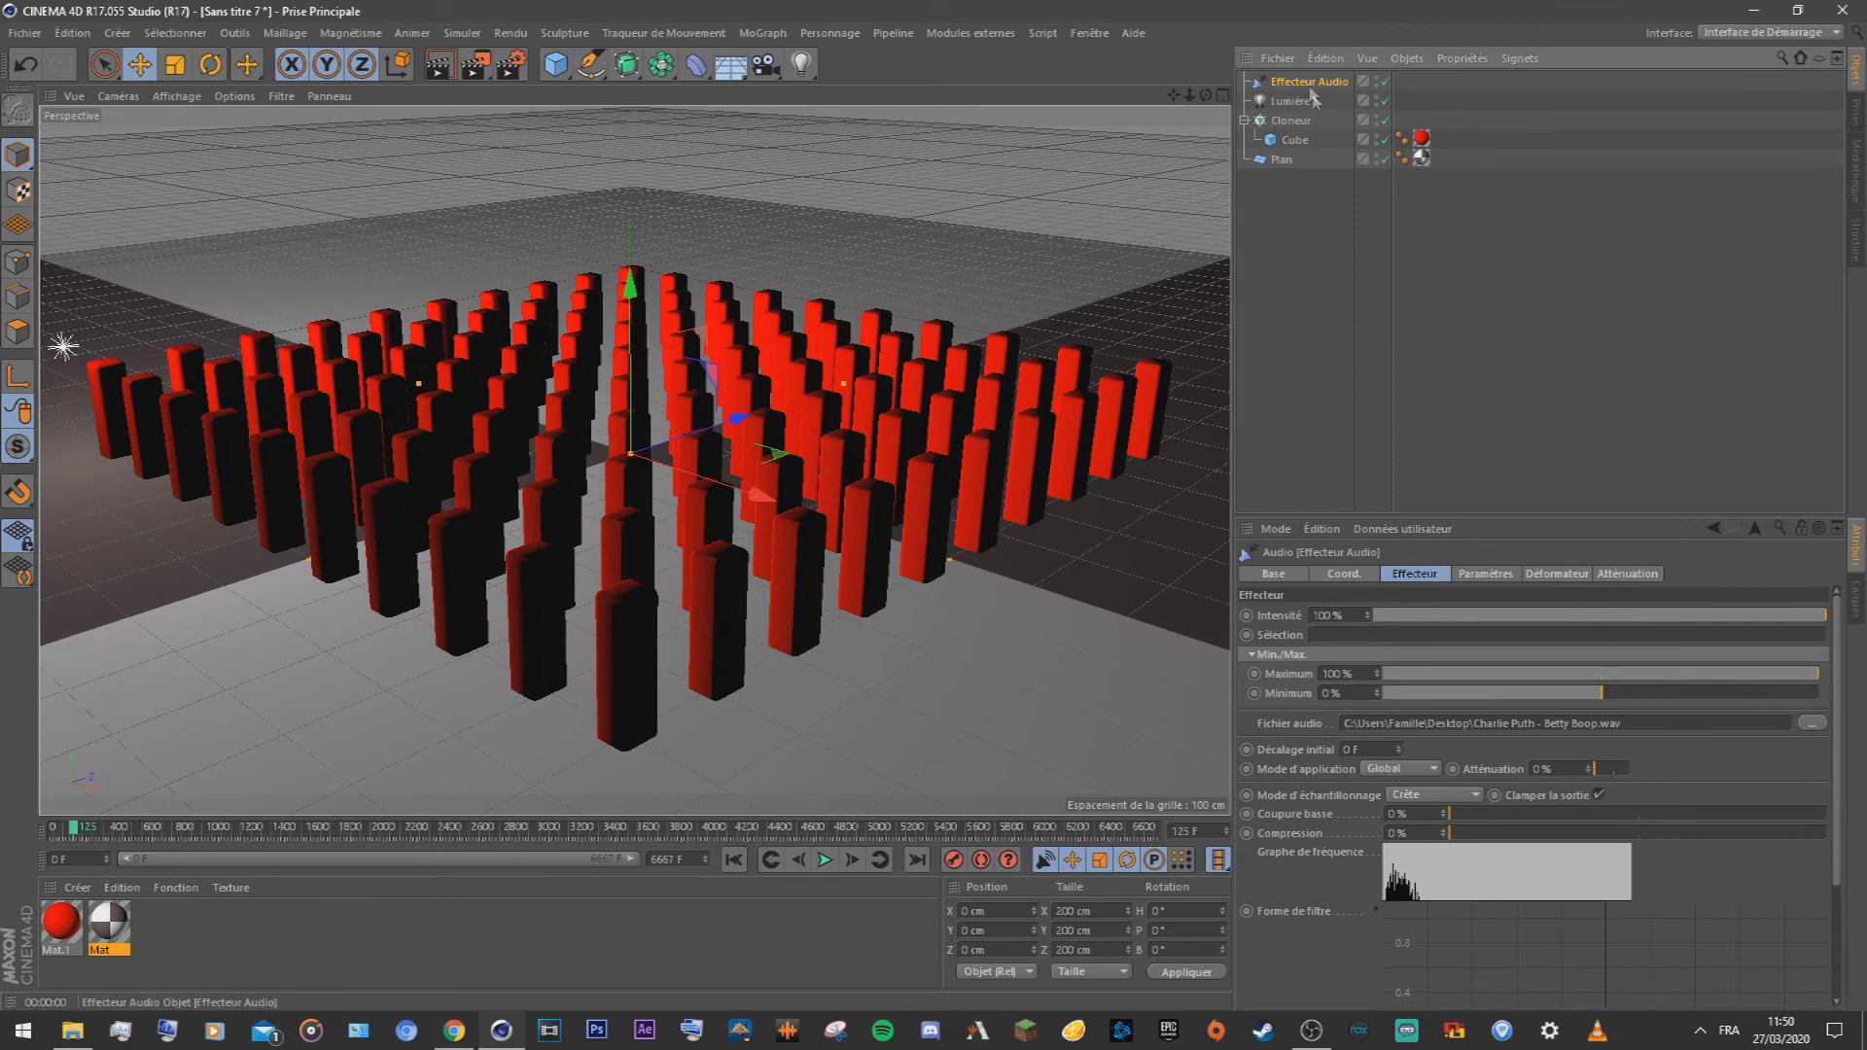
click(1417, 769)
click(1404, 807)
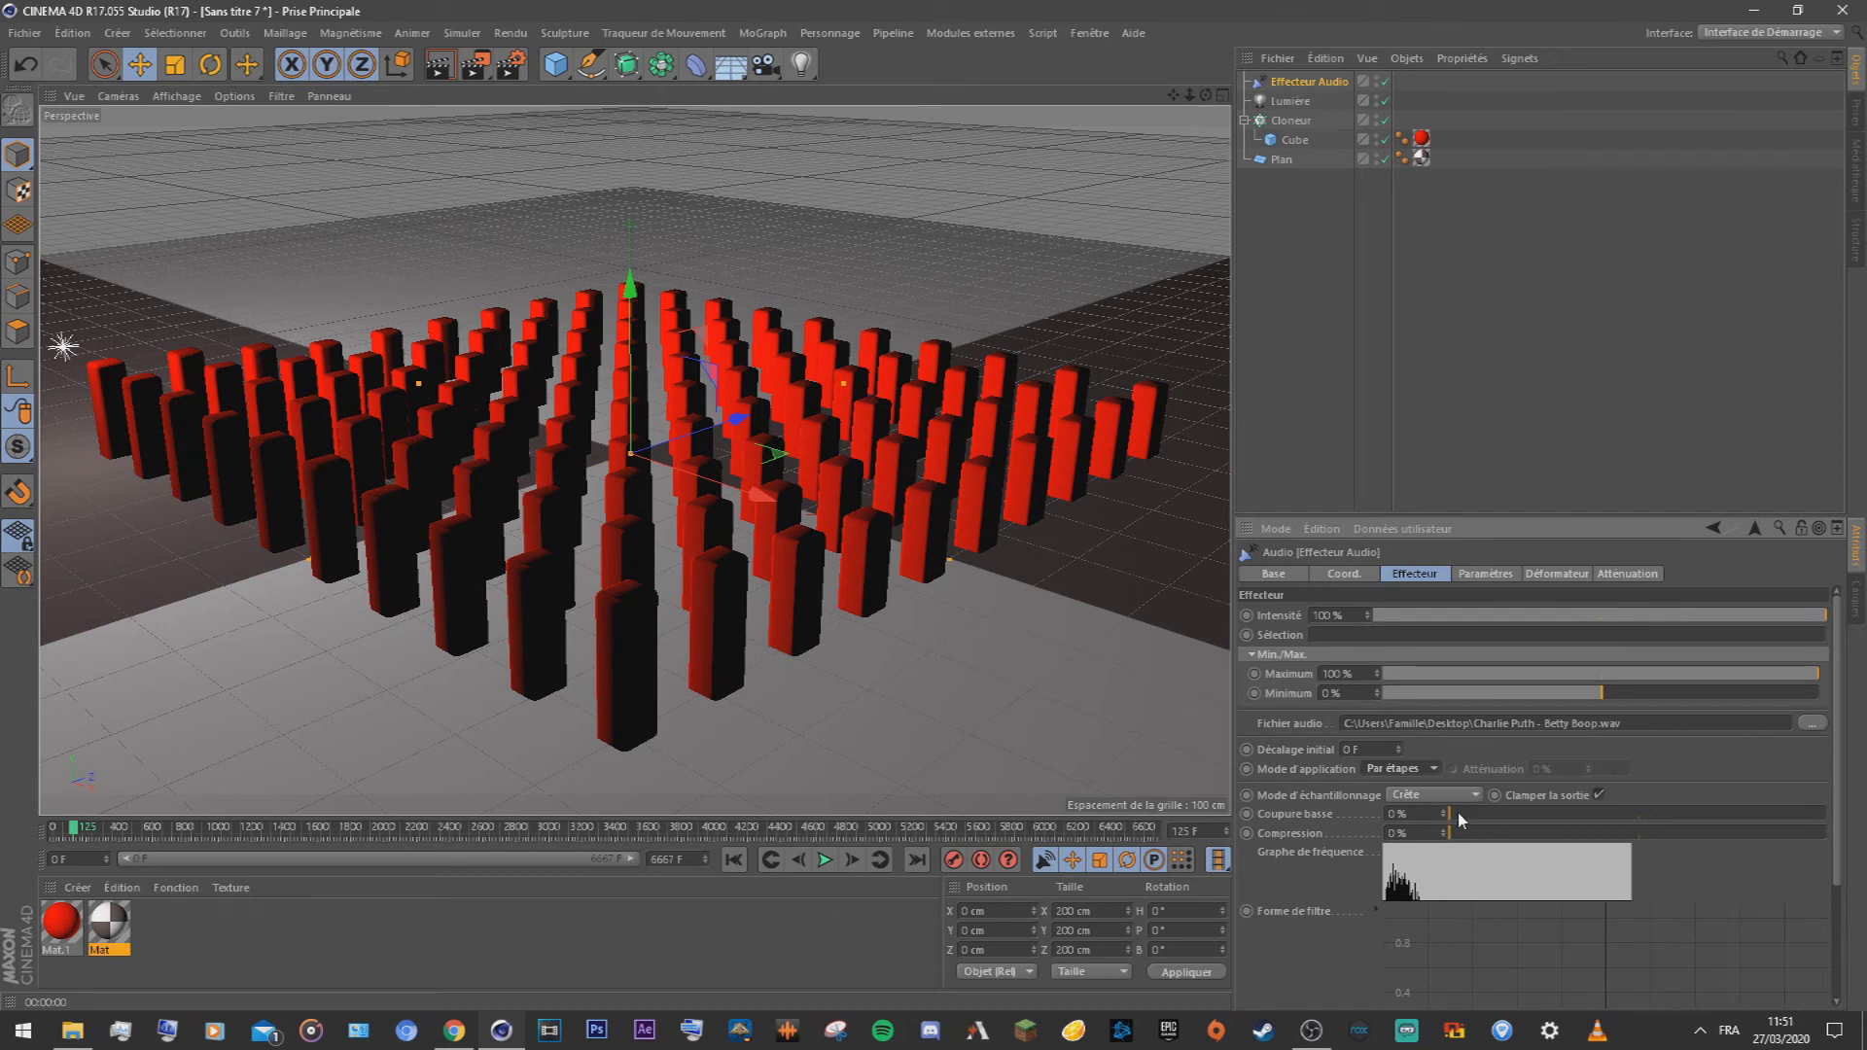
Step: Set the audio effector's compression to 32 % and its minimum to -60 %, keeping the intensity at 100 %
drag(1470, 835, 1567, 831)
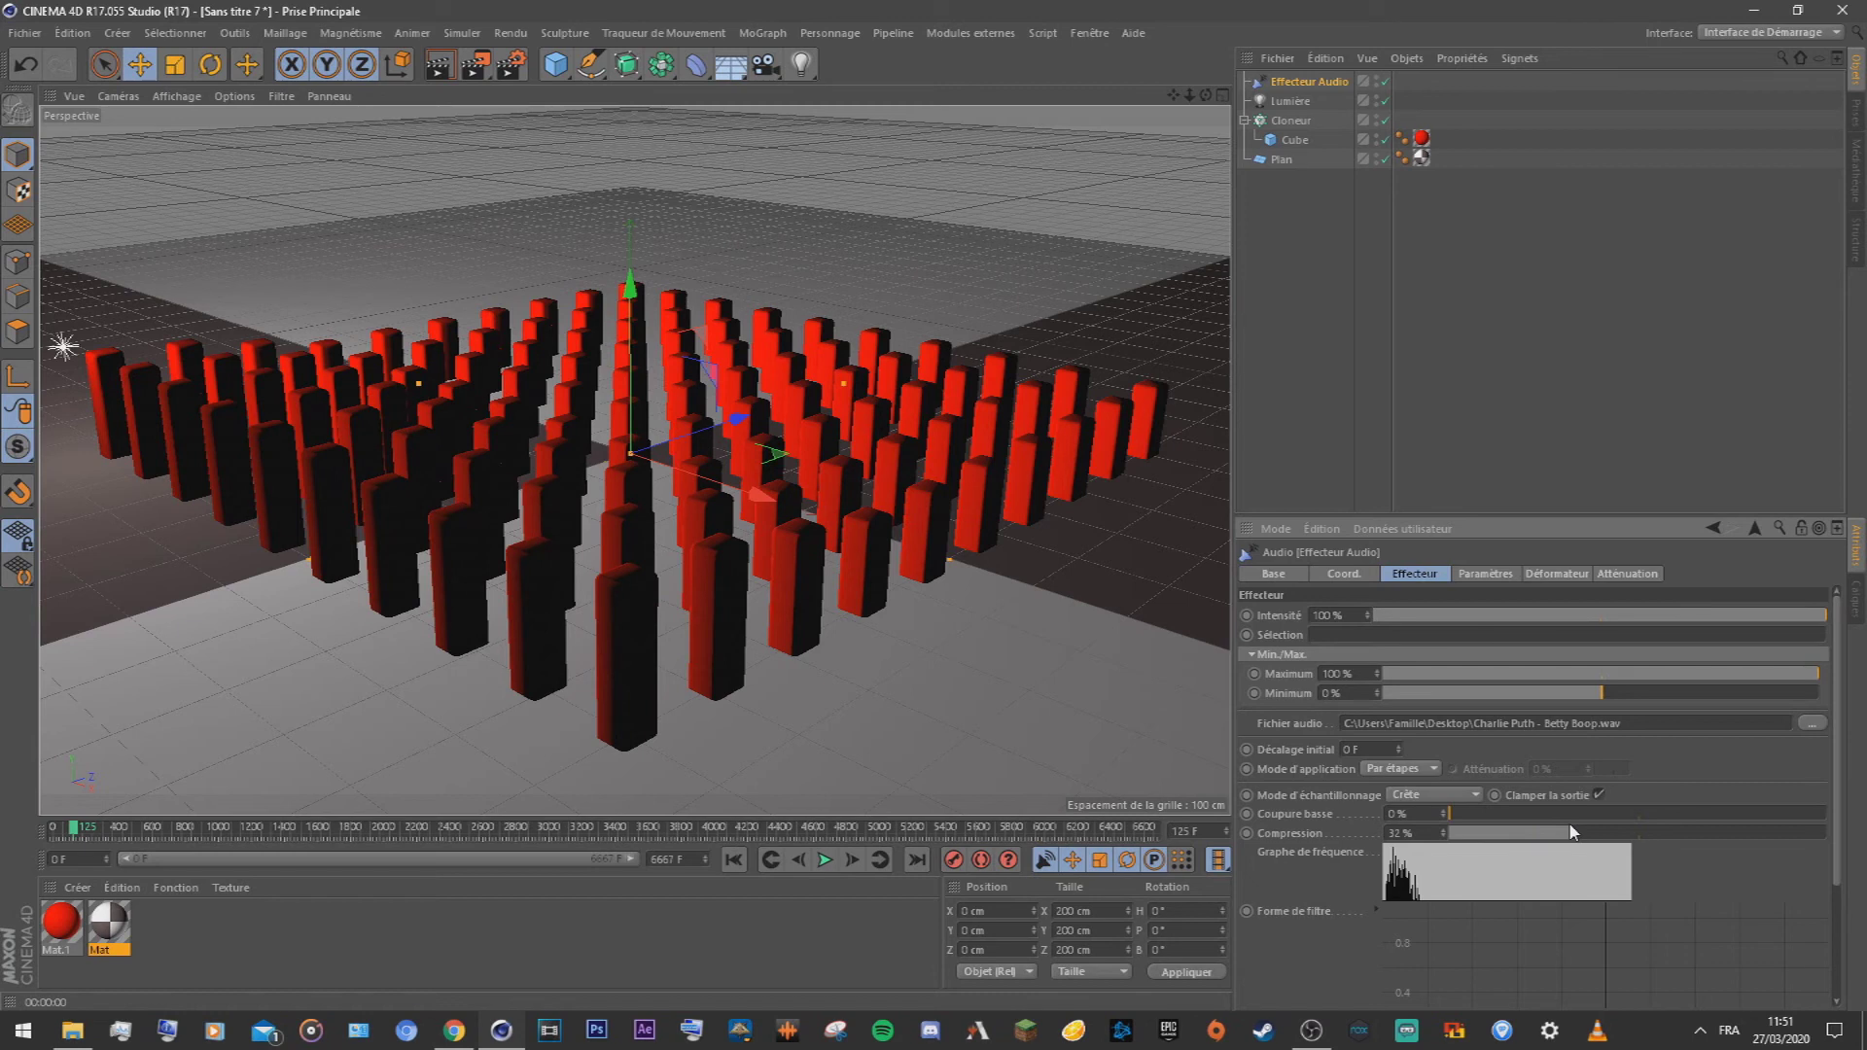
drag(1567, 696, 1476, 697)
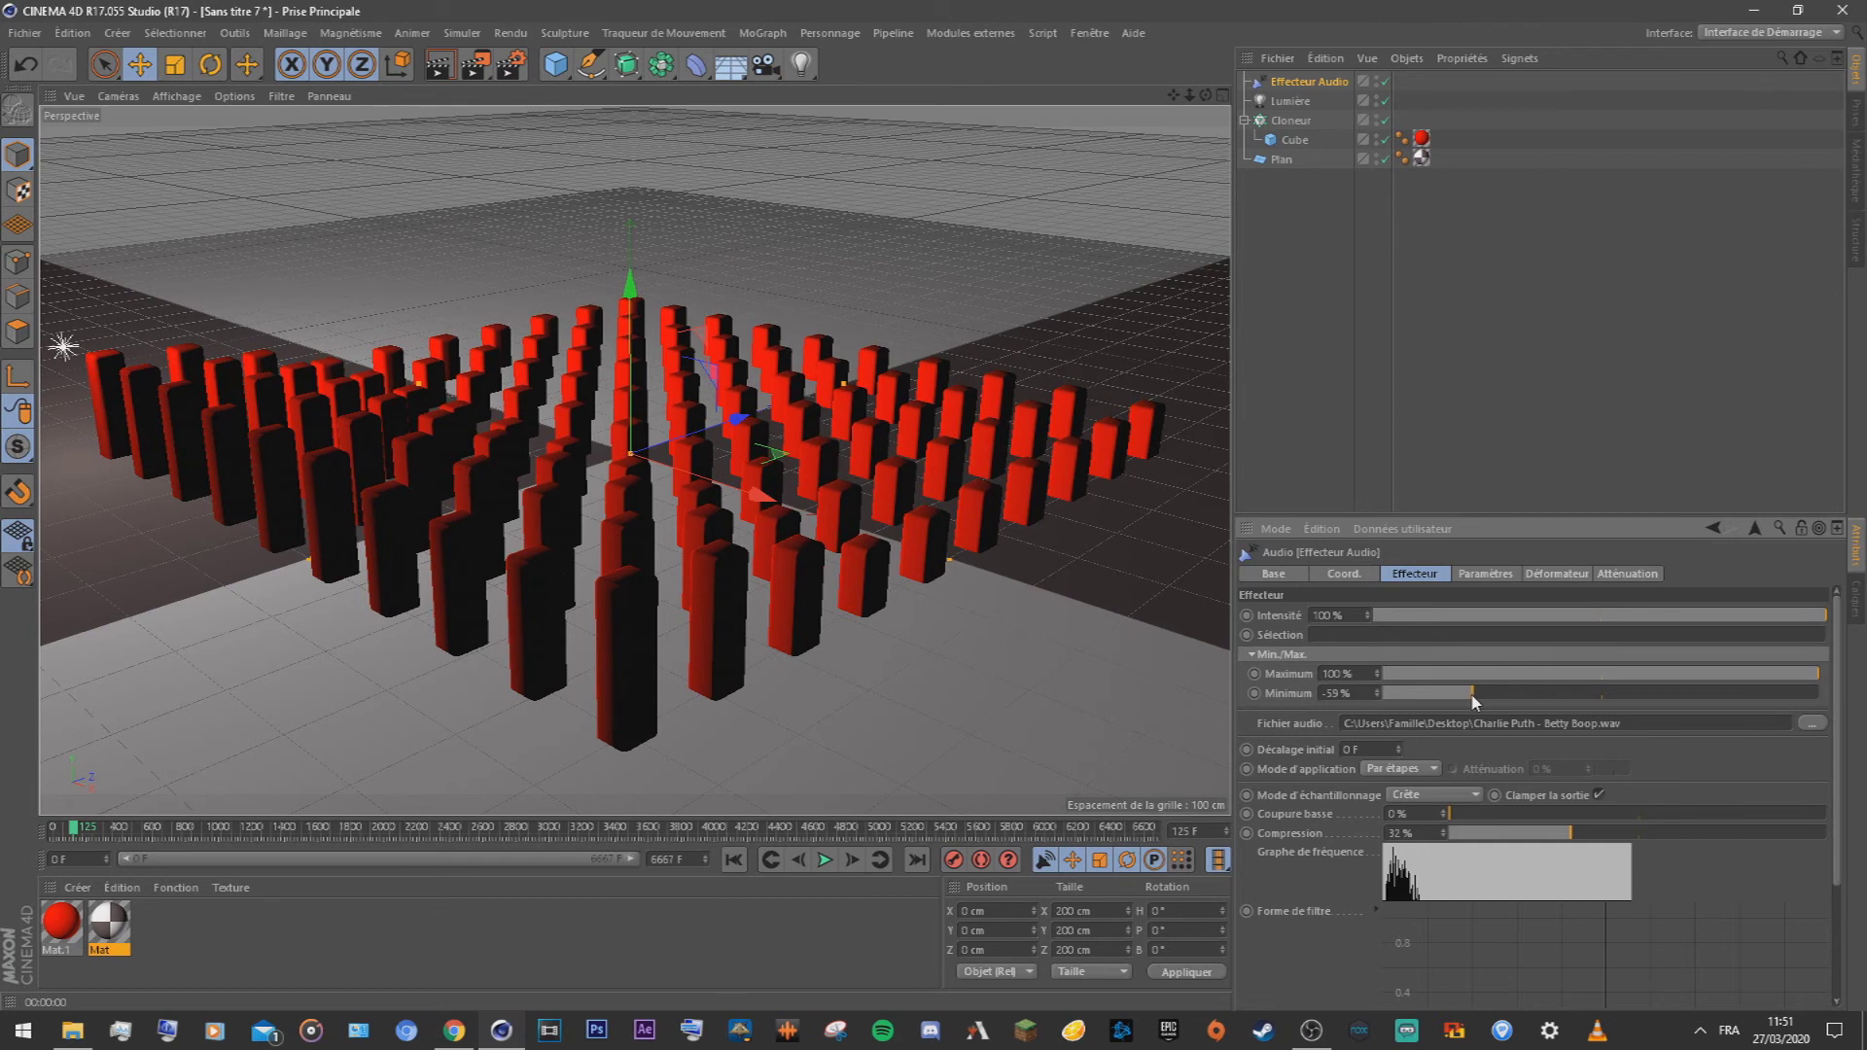
drag(1385, 617, 1859, 625)
Step: Play the animation up to about frame 160, stop it and render the view at that frame
click(733, 860)
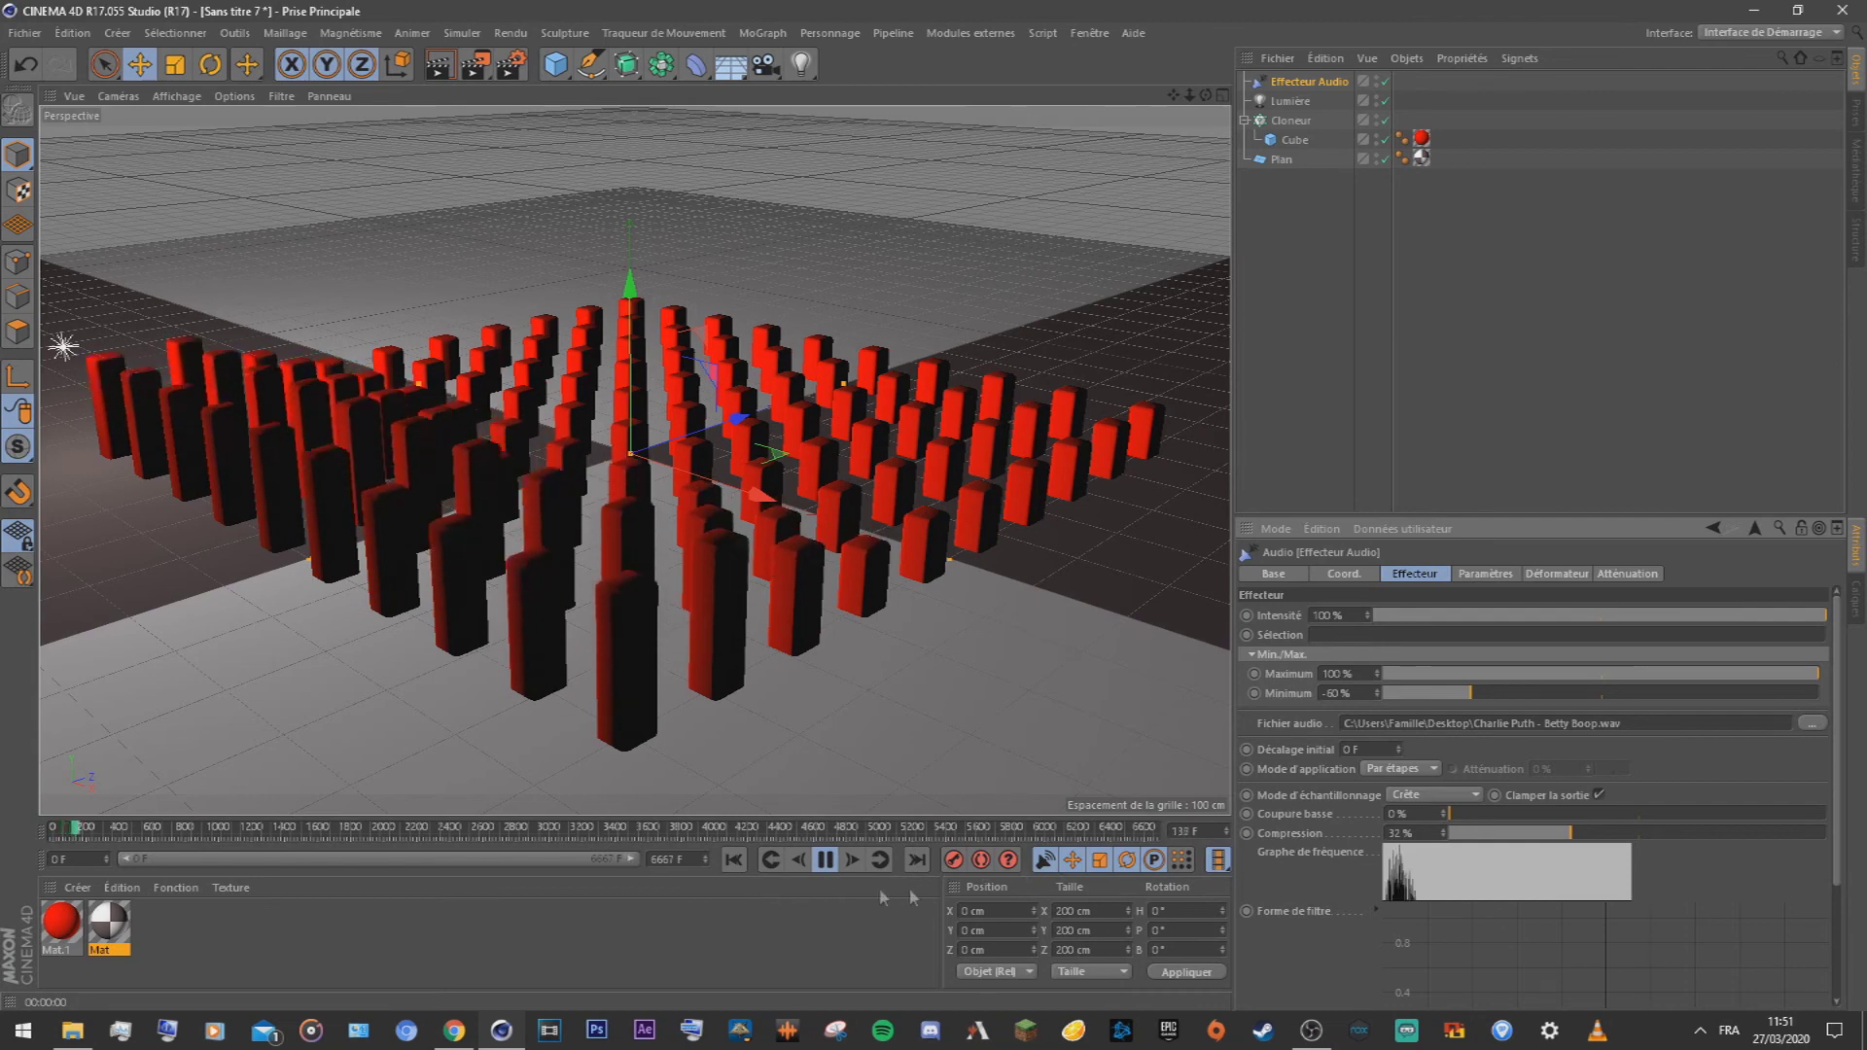
click(825, 859)
key(ctrl+r)
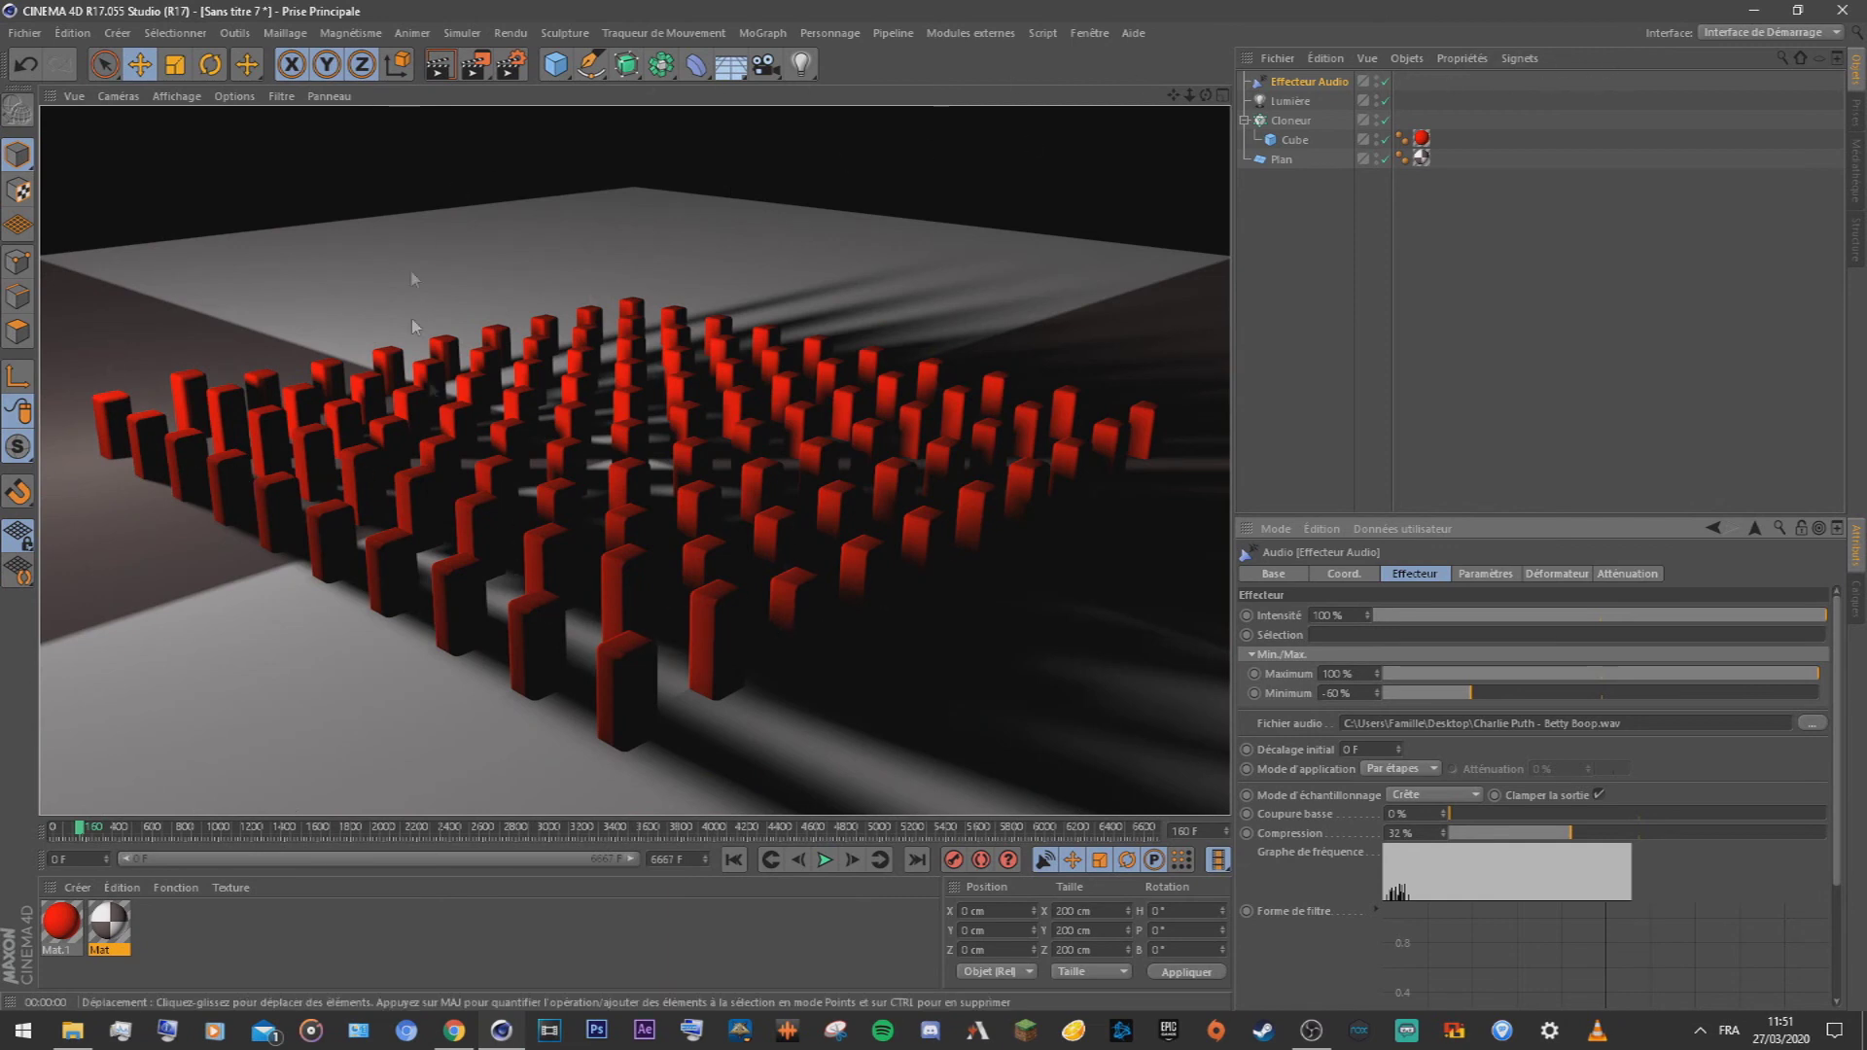
Step: Darken the floor material's base colour to 0 % lightness, render the view to check it and reselect the audio effector
click(1421, 159)
double_click(1423, 162)
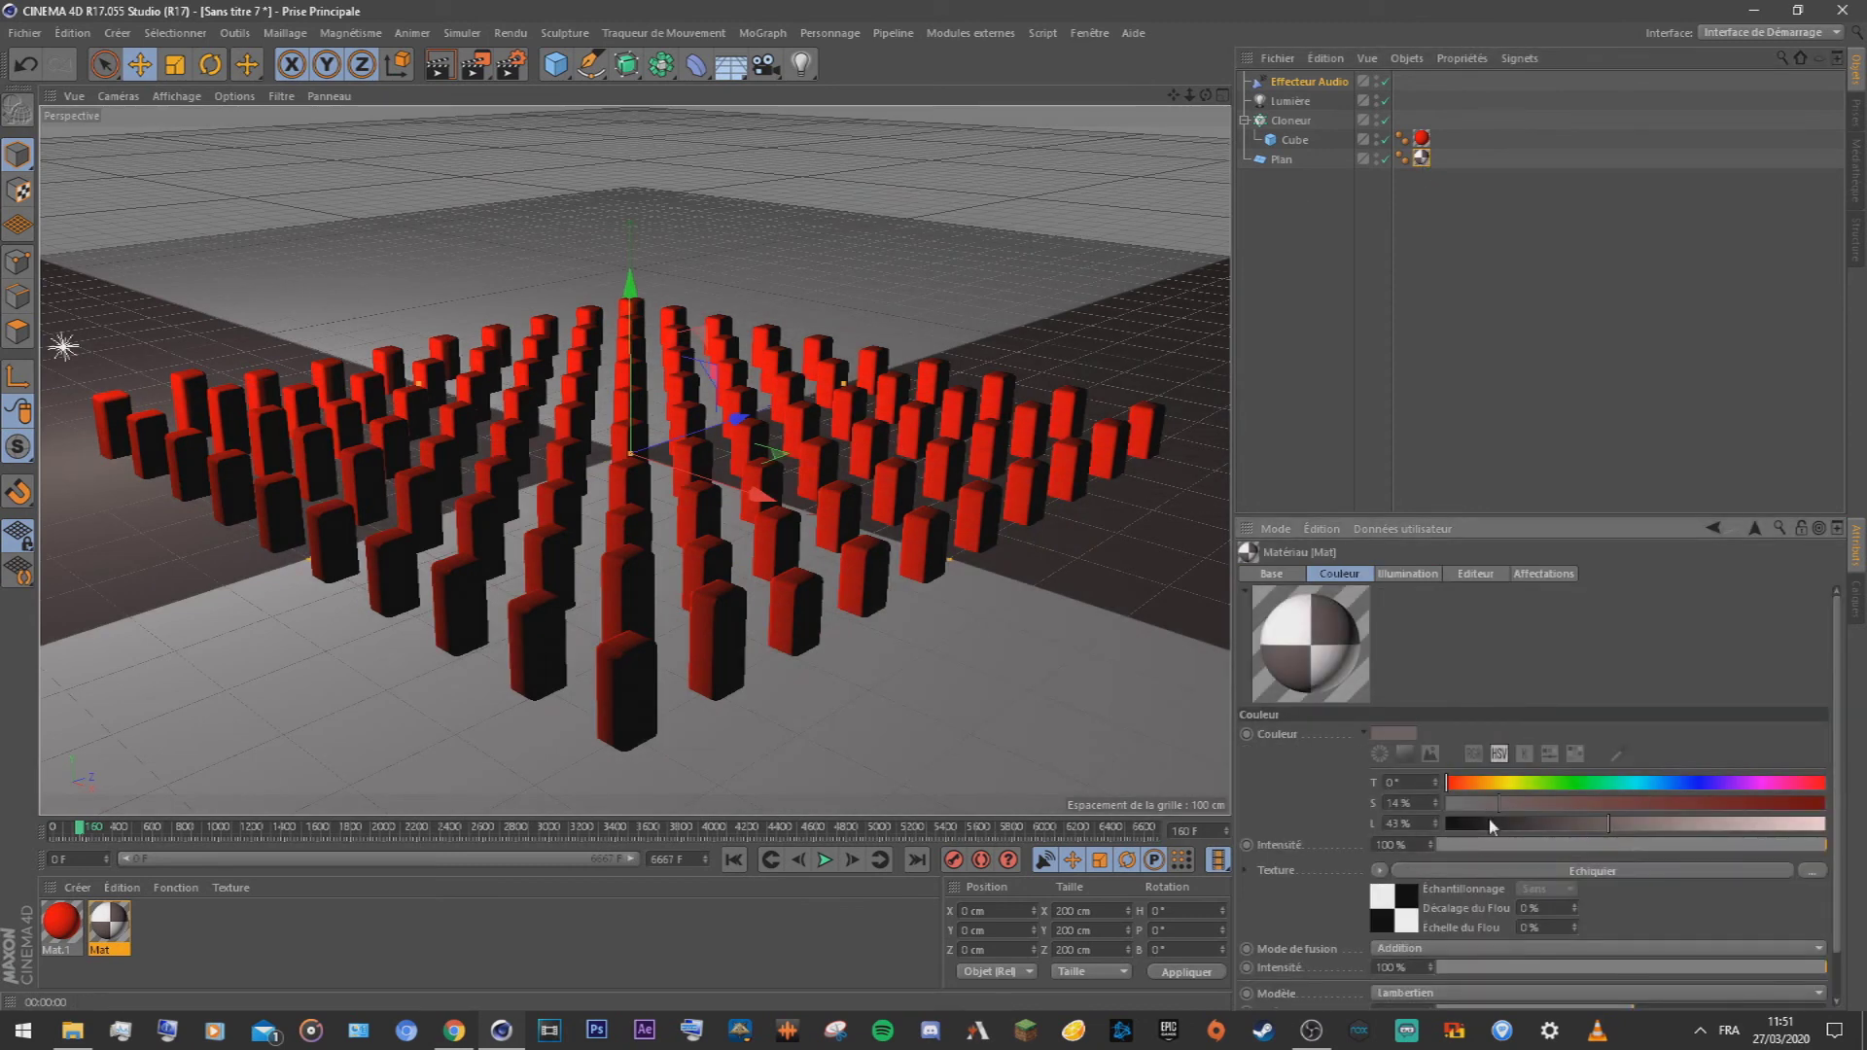
drag(1490, 825, 1447, 825)
click(433, 68)
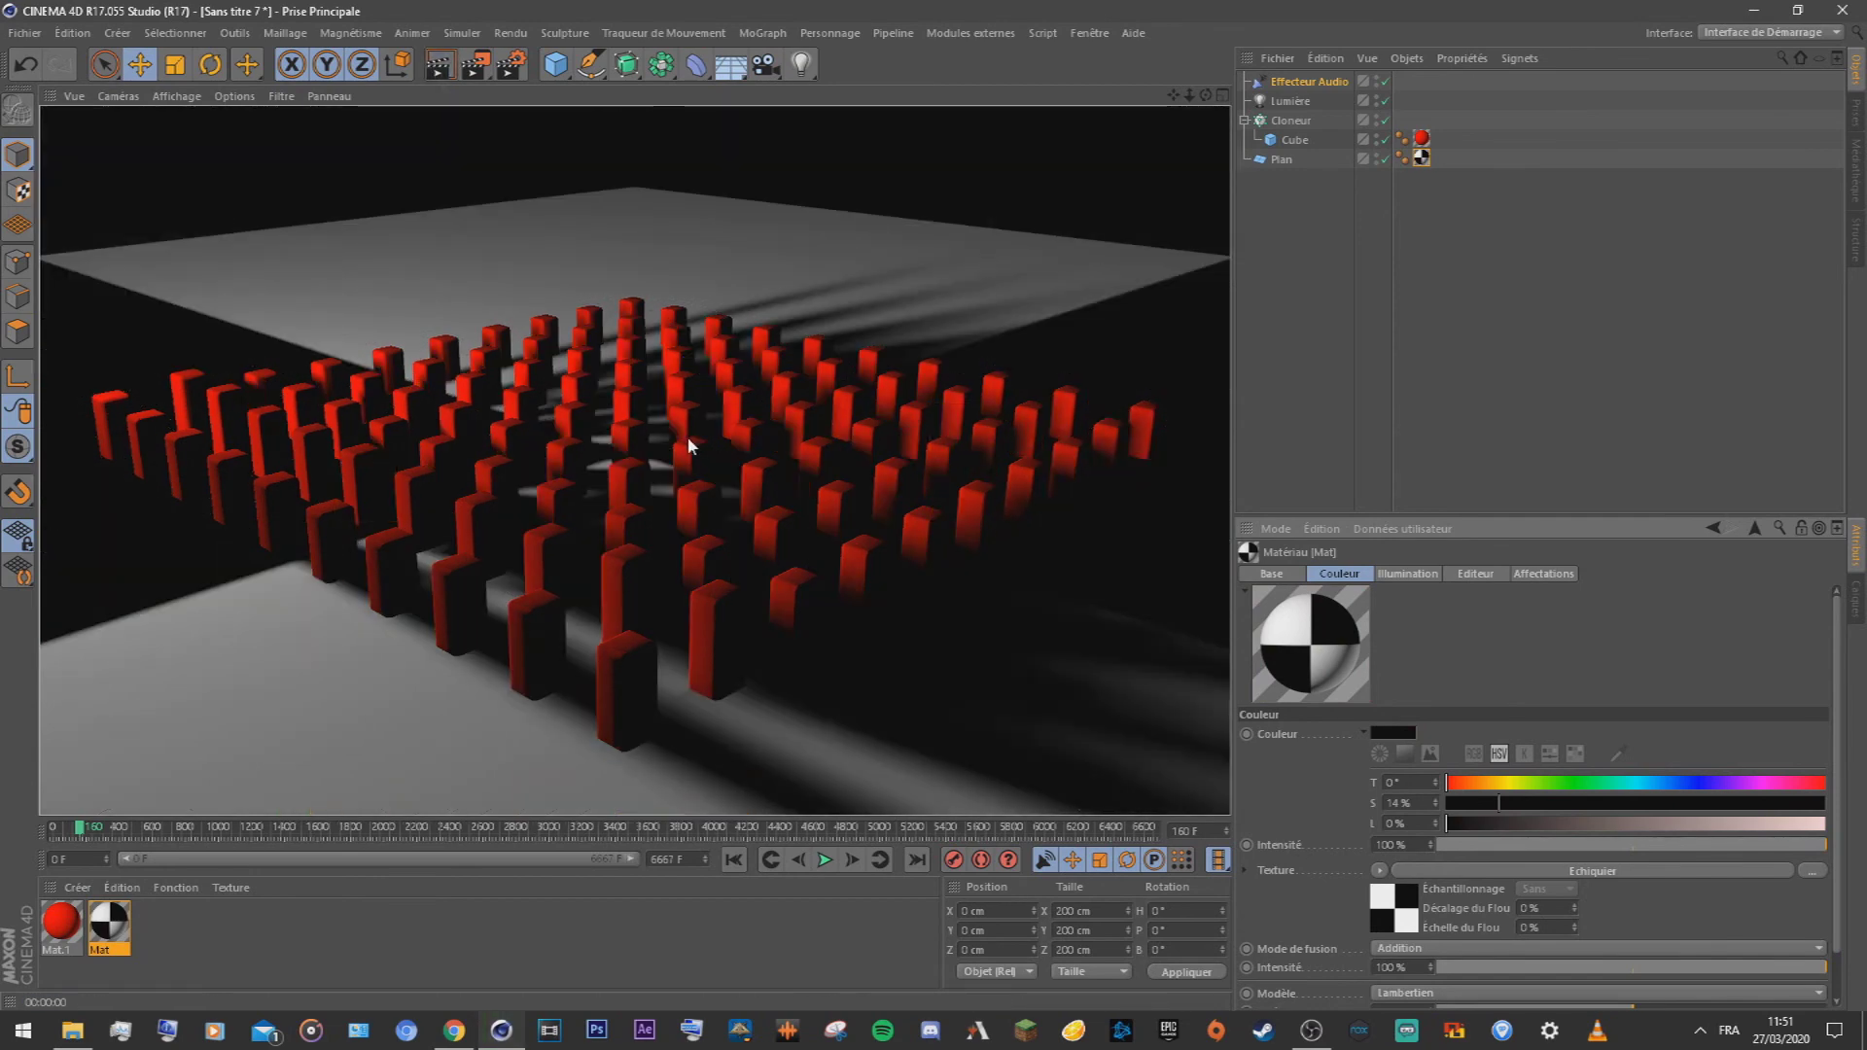
click(1304, 83)
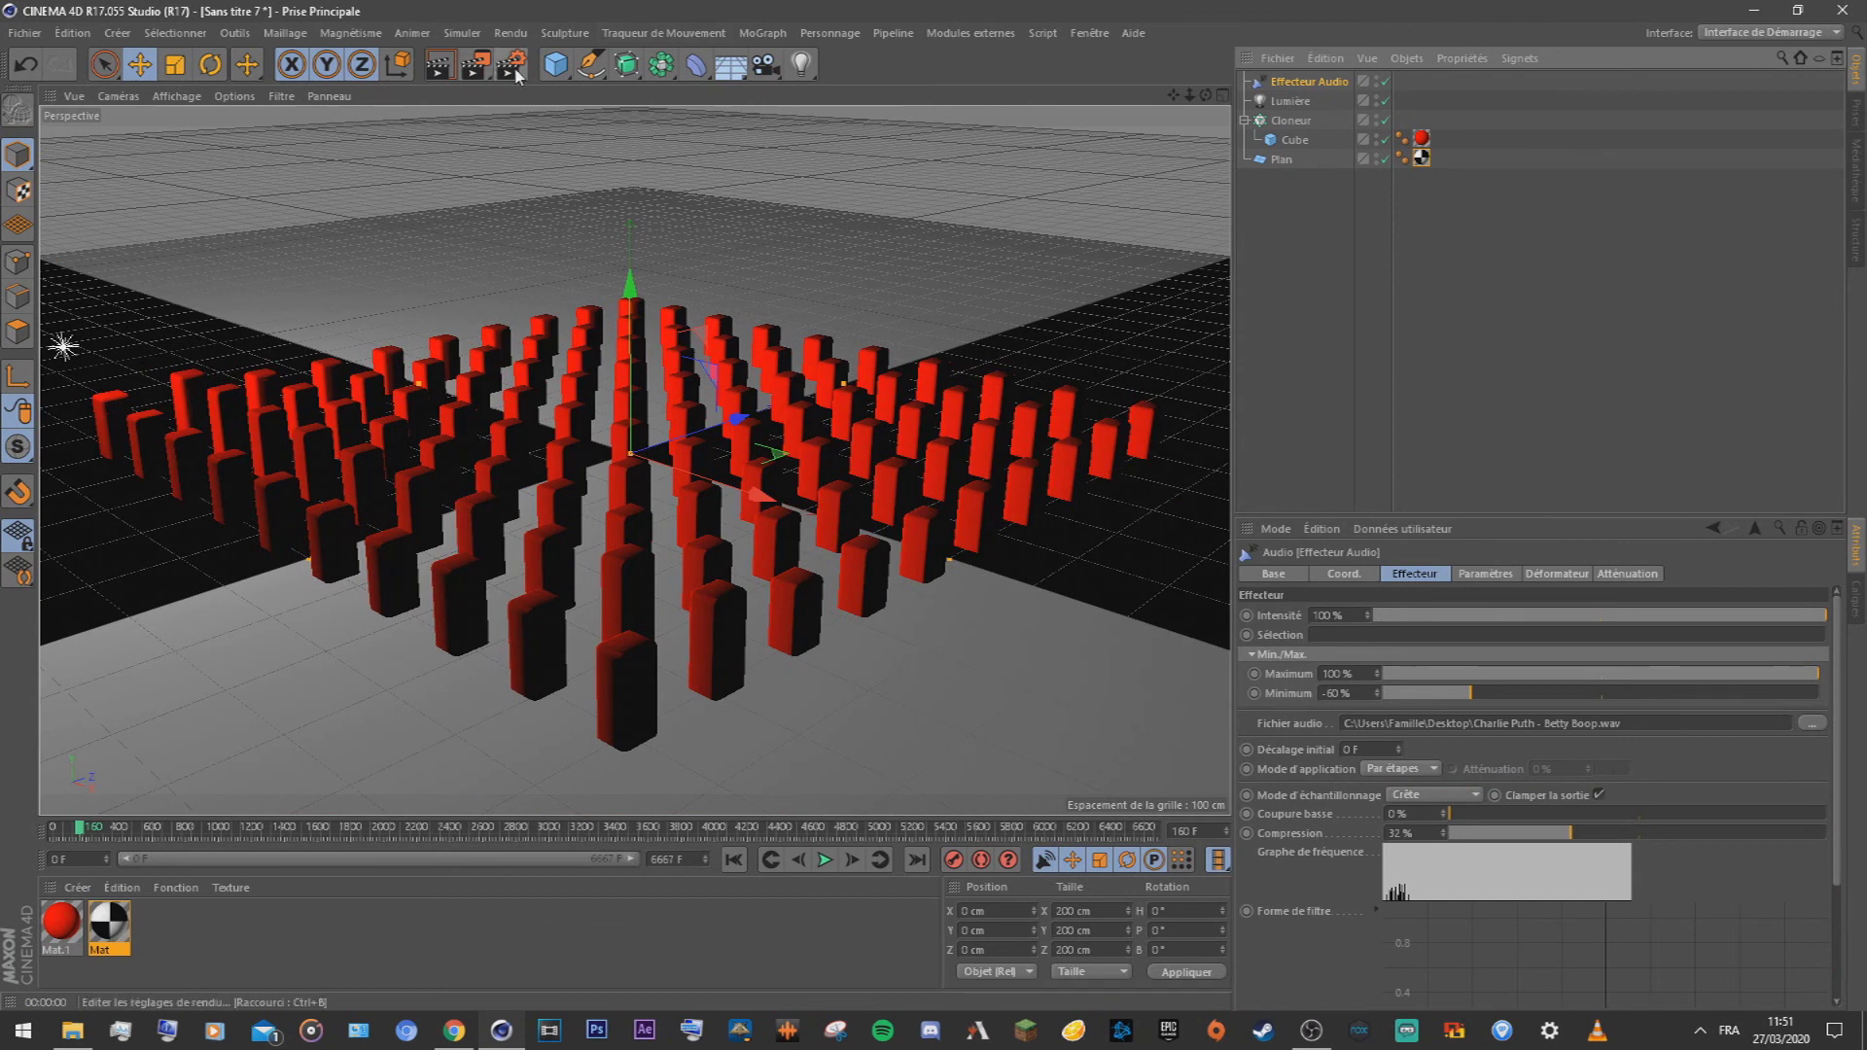
Step: Examine the saving options and available output formats in the render settings, leaving the format as TIFF (calques PSD)
click(513, 70)
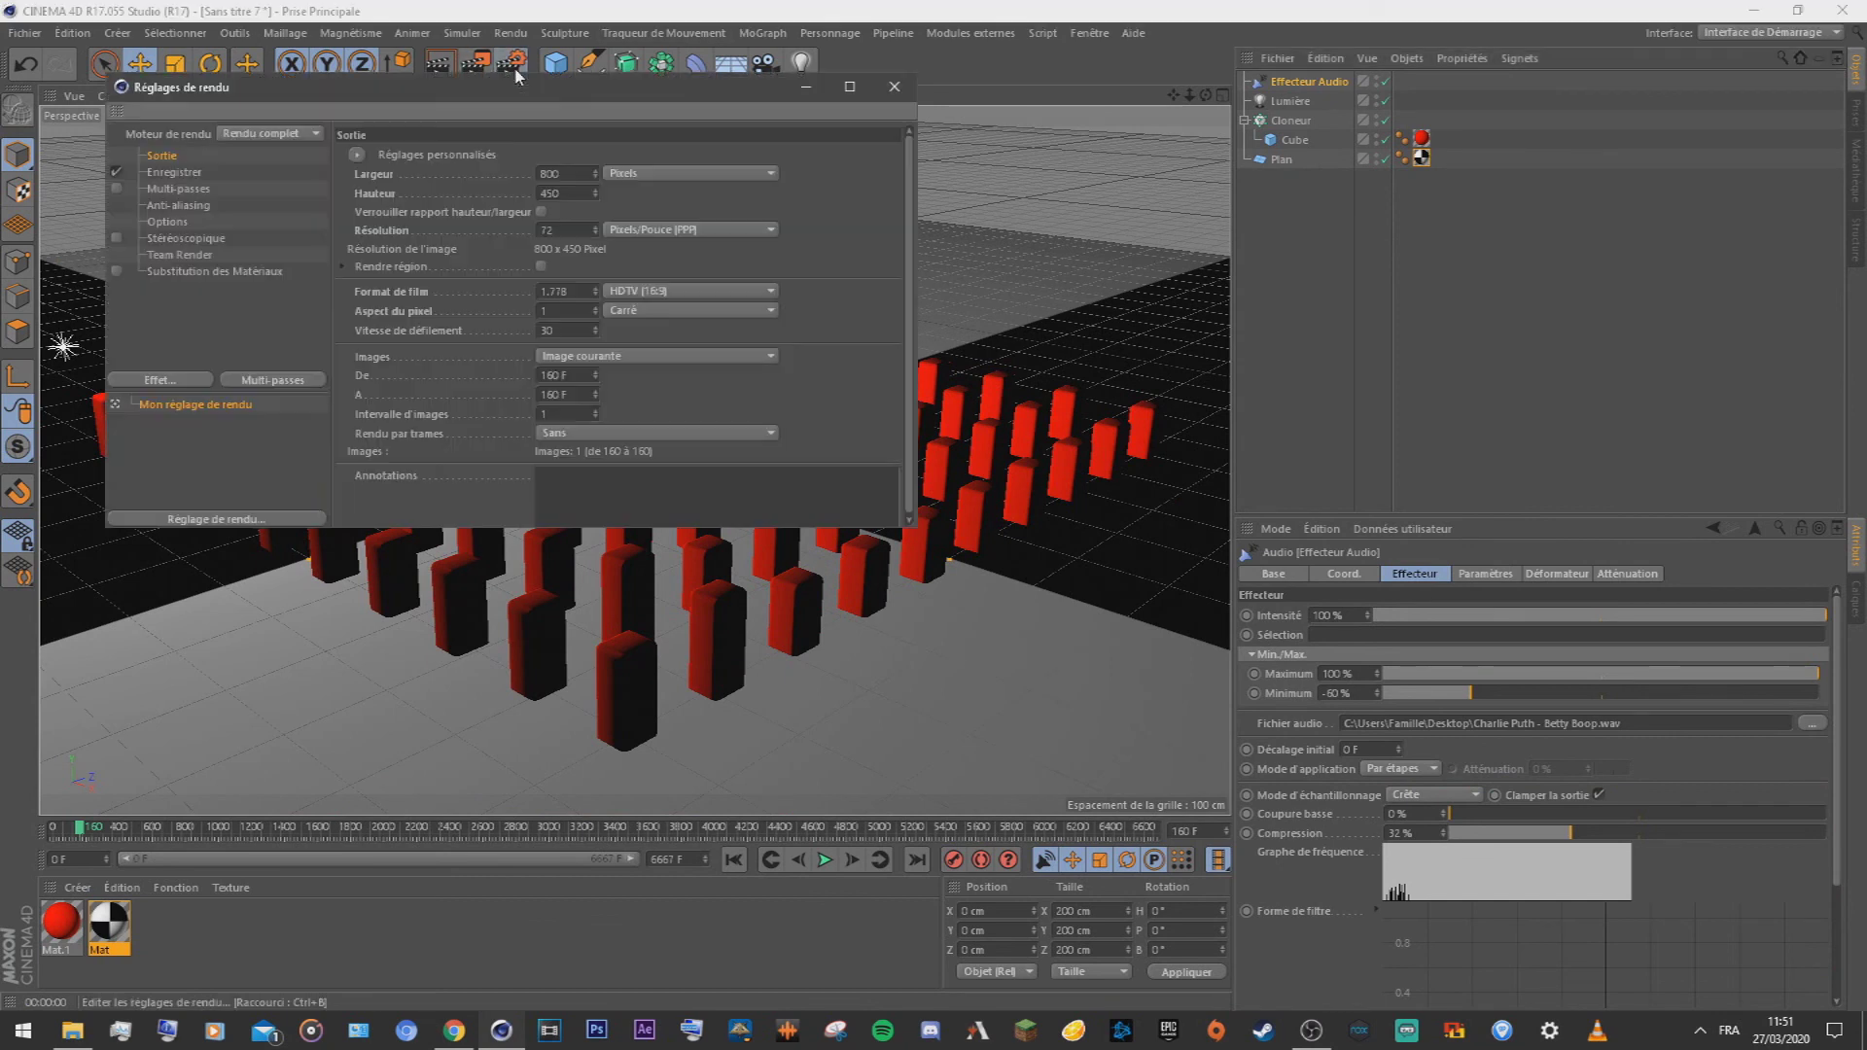
click(175, 172)
click(590, 210)
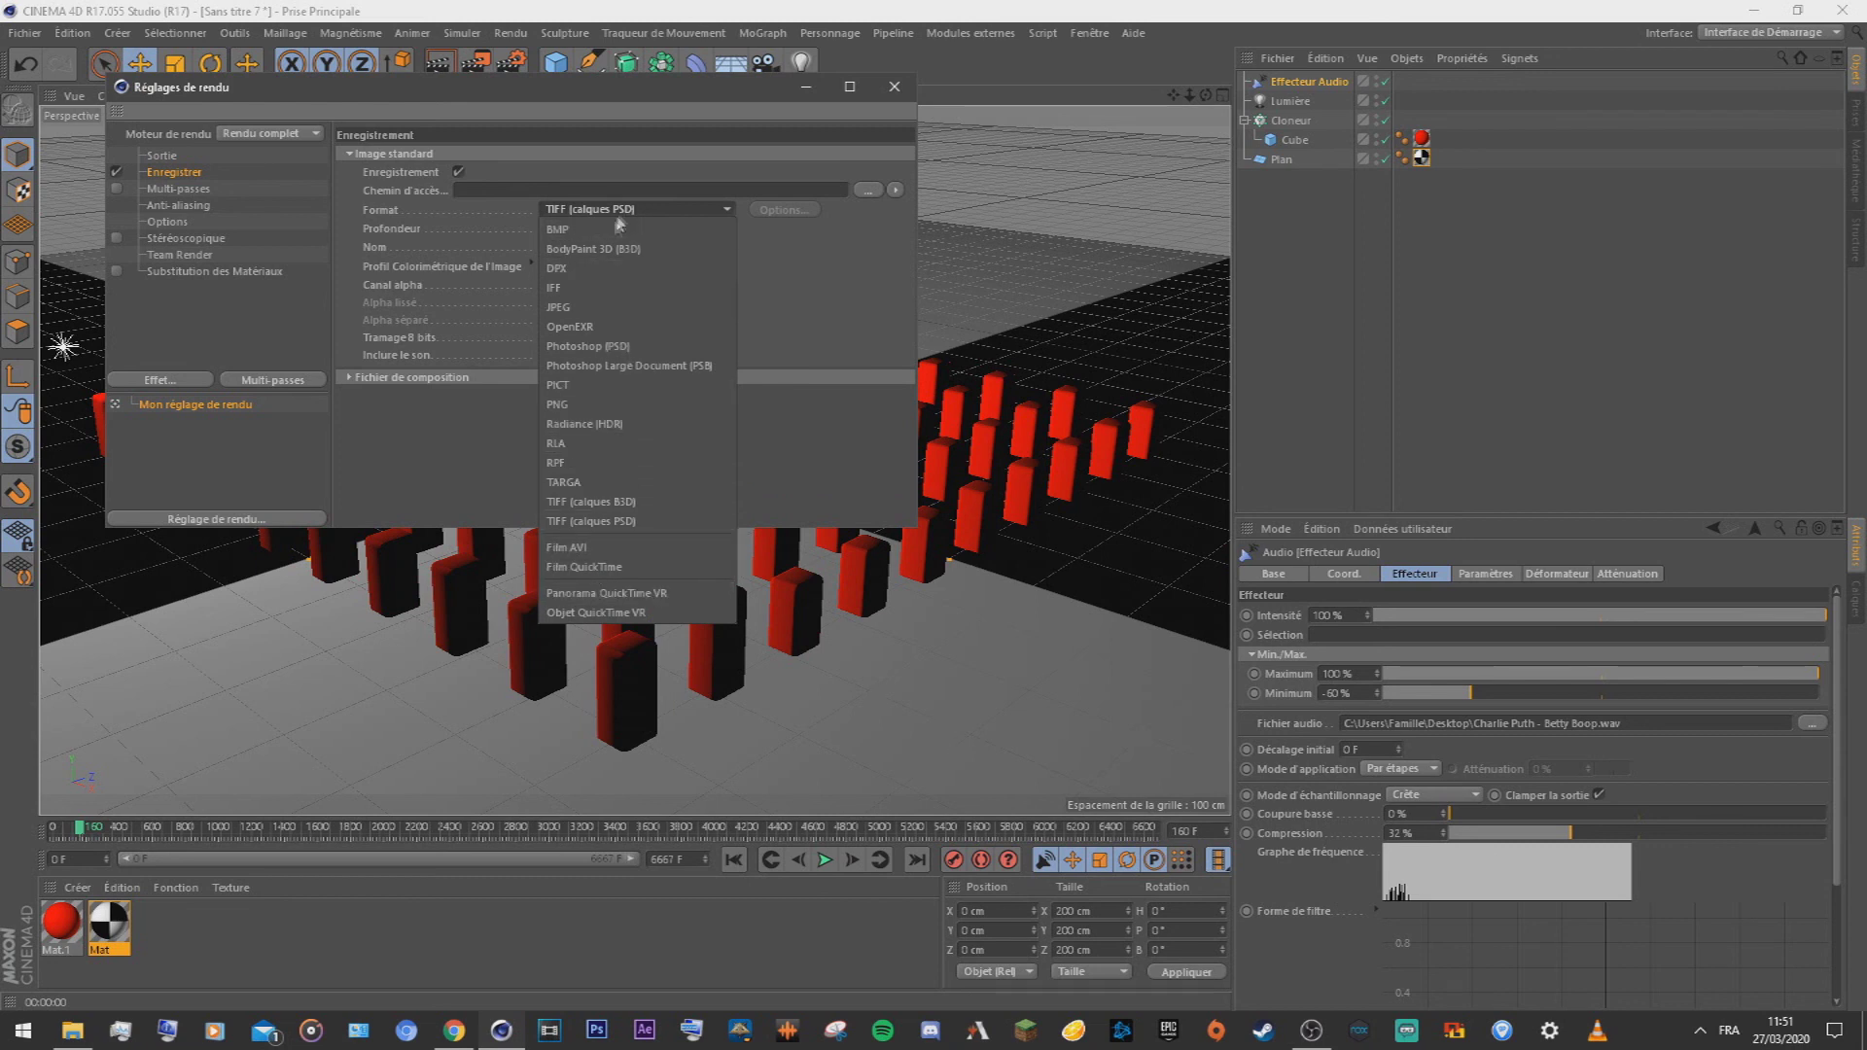
click(821, 321)
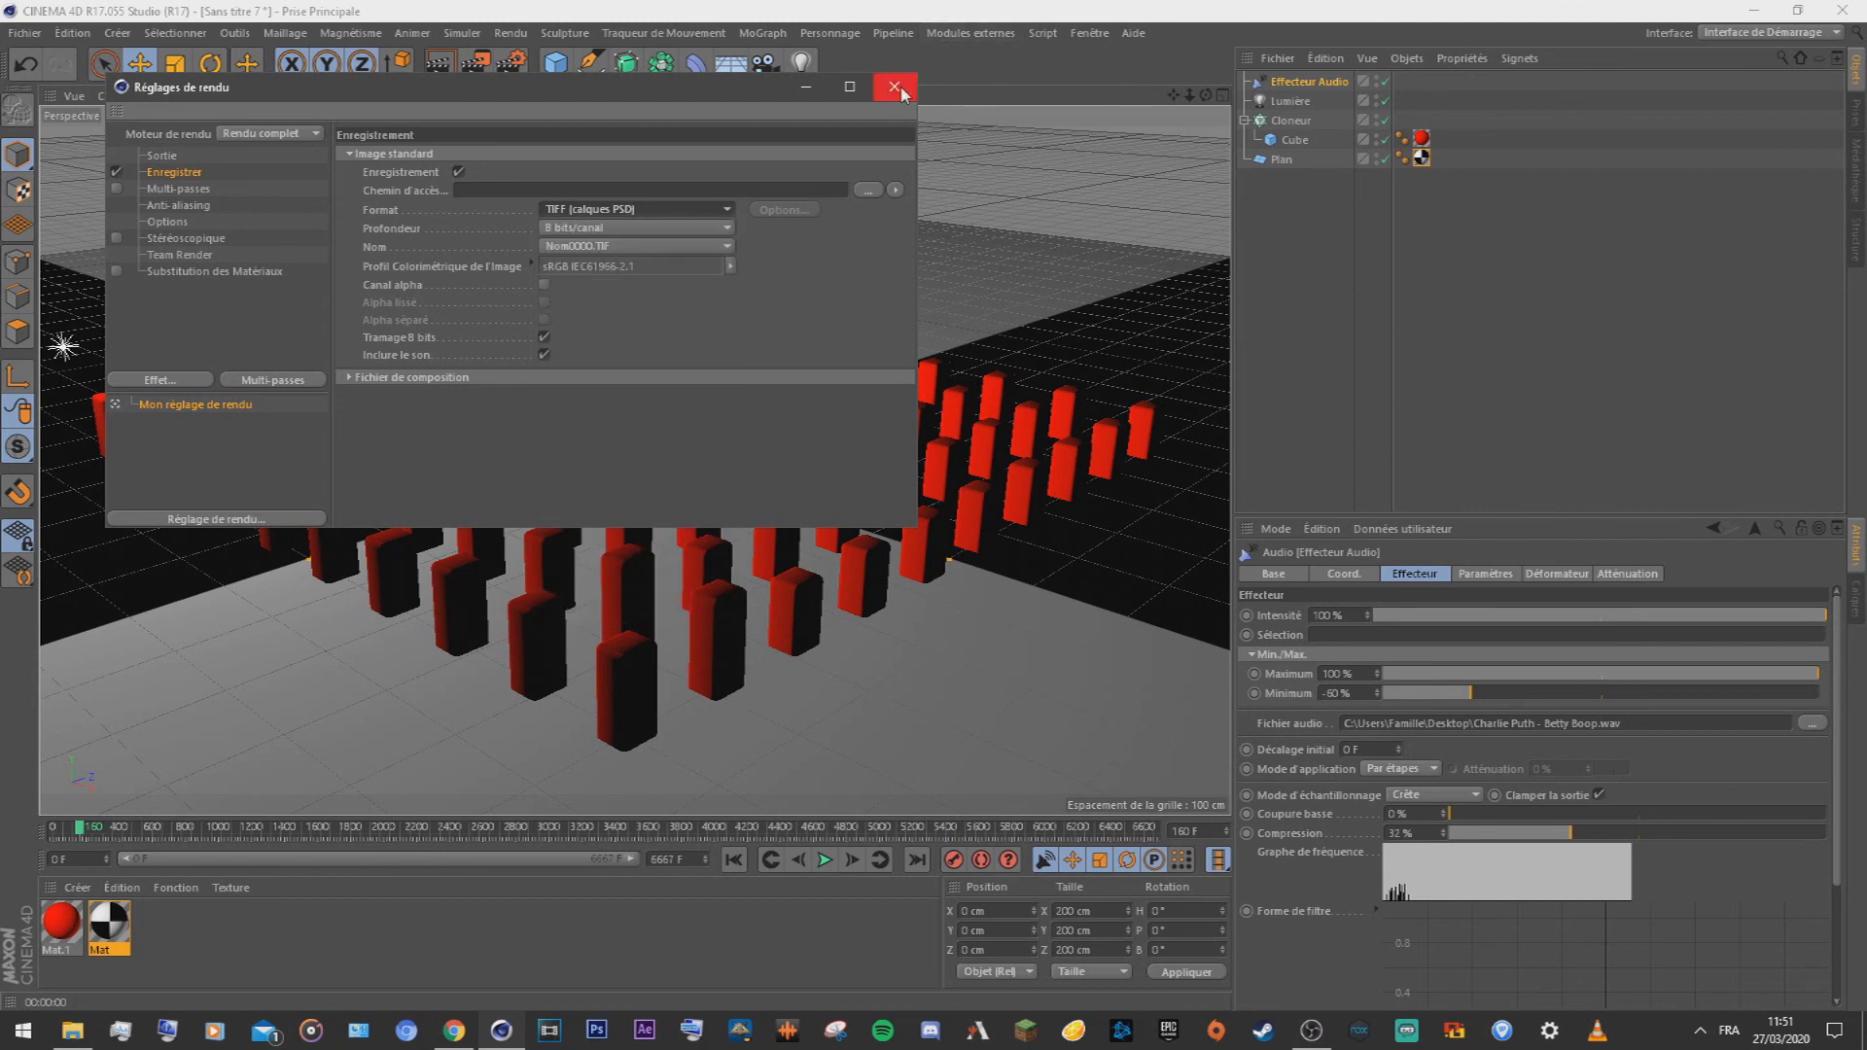
click(895, 88)
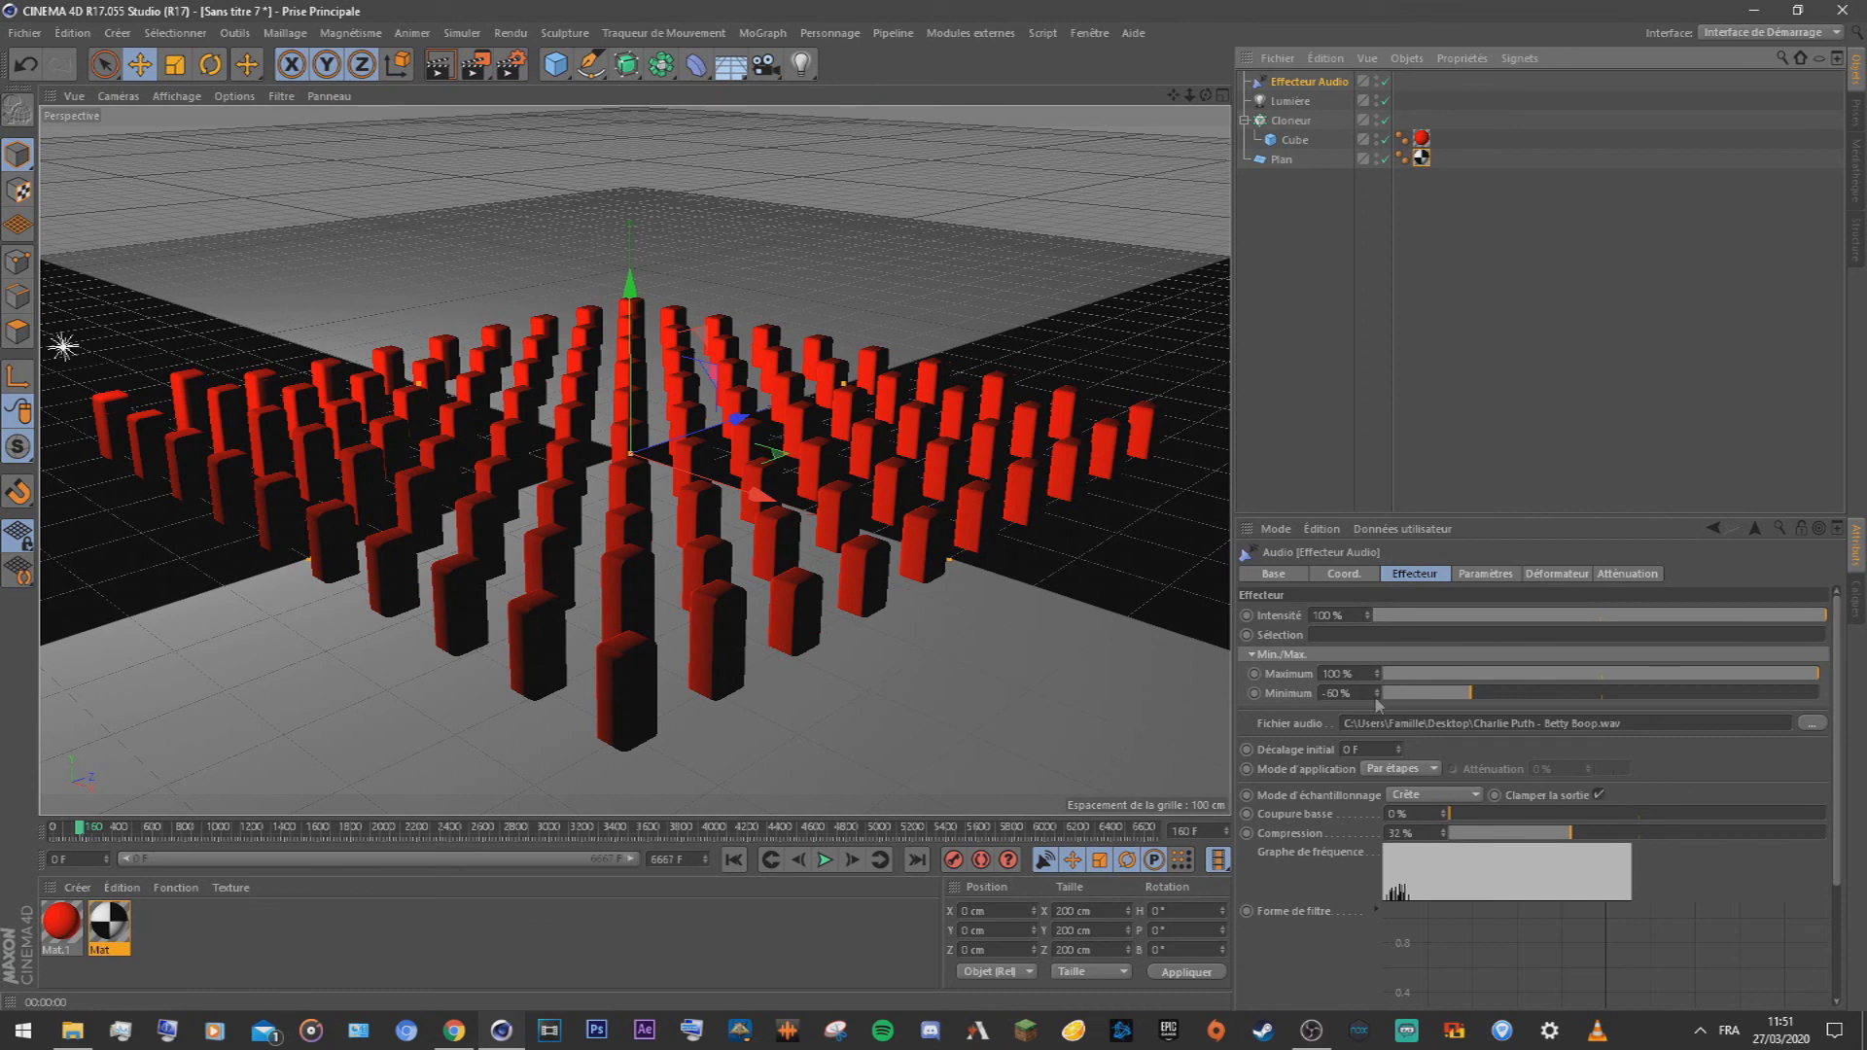
Step: Return the timeline to frame 0 and select the cube inside the cloner
drag(80, 829, 3, 833)
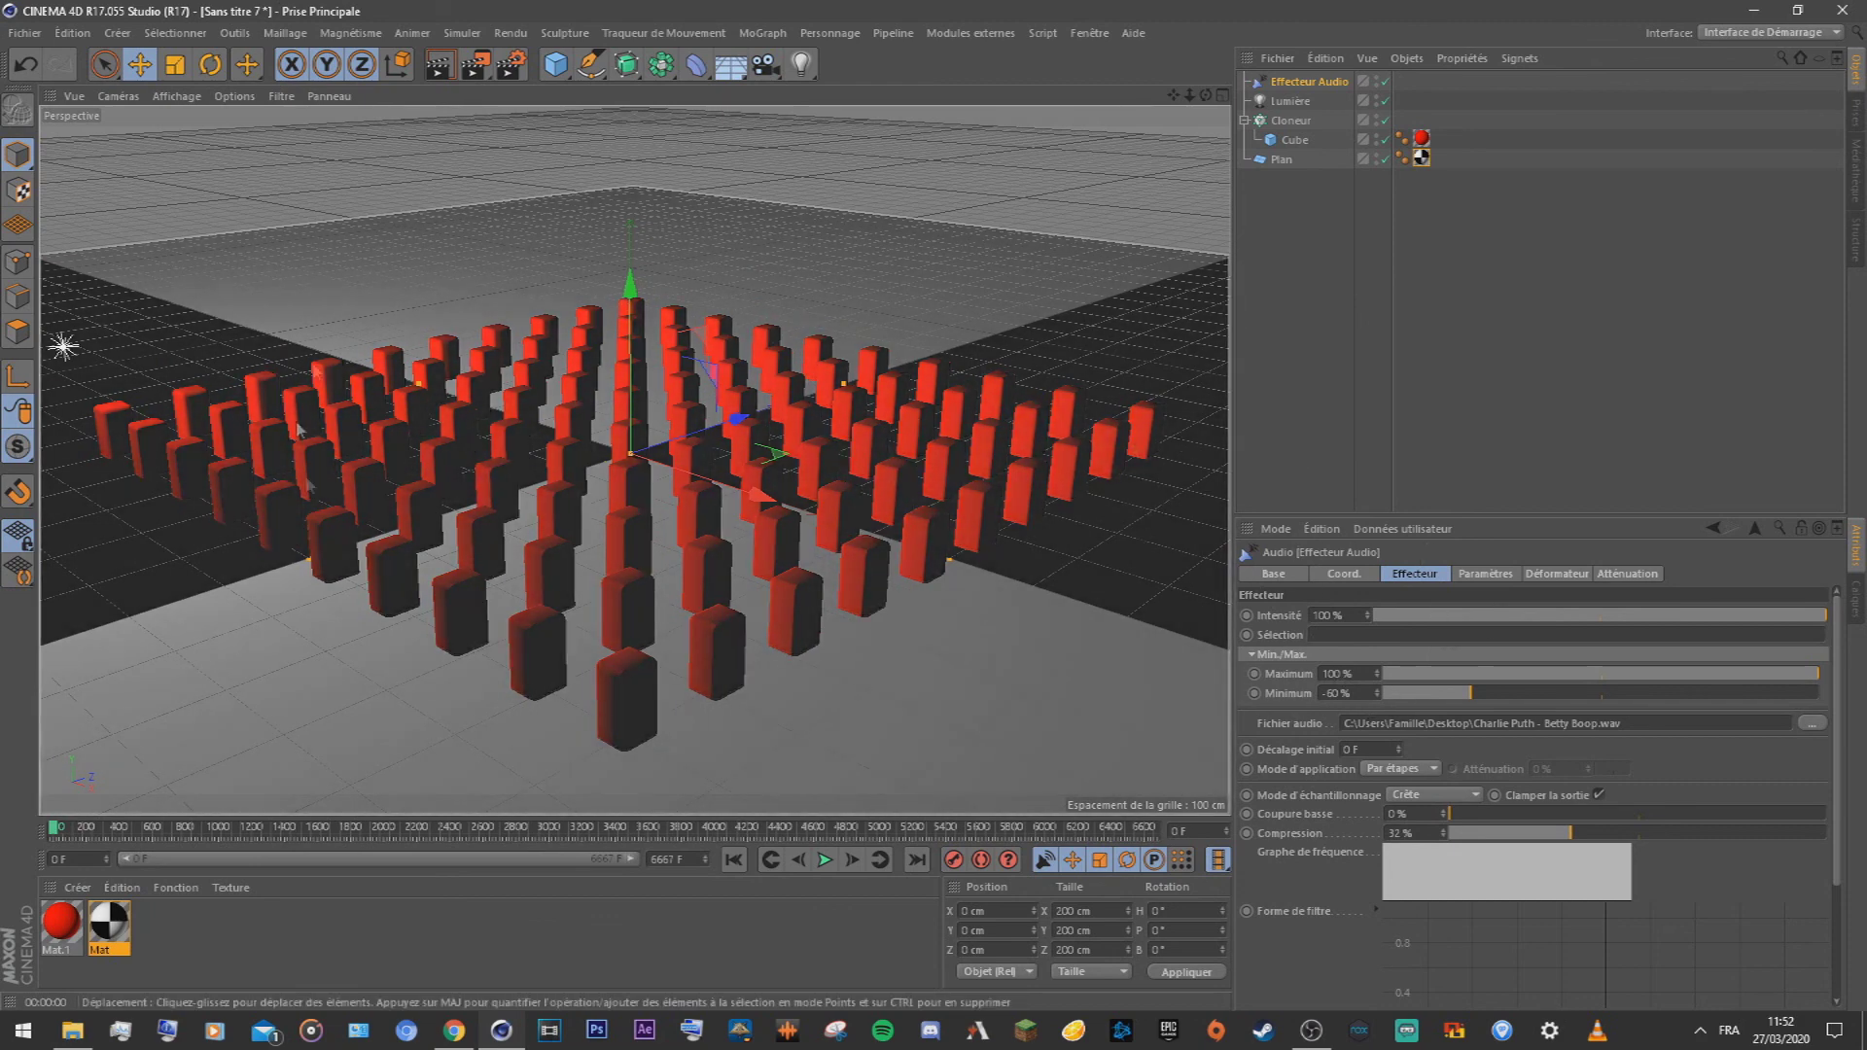
click(1295, 141)
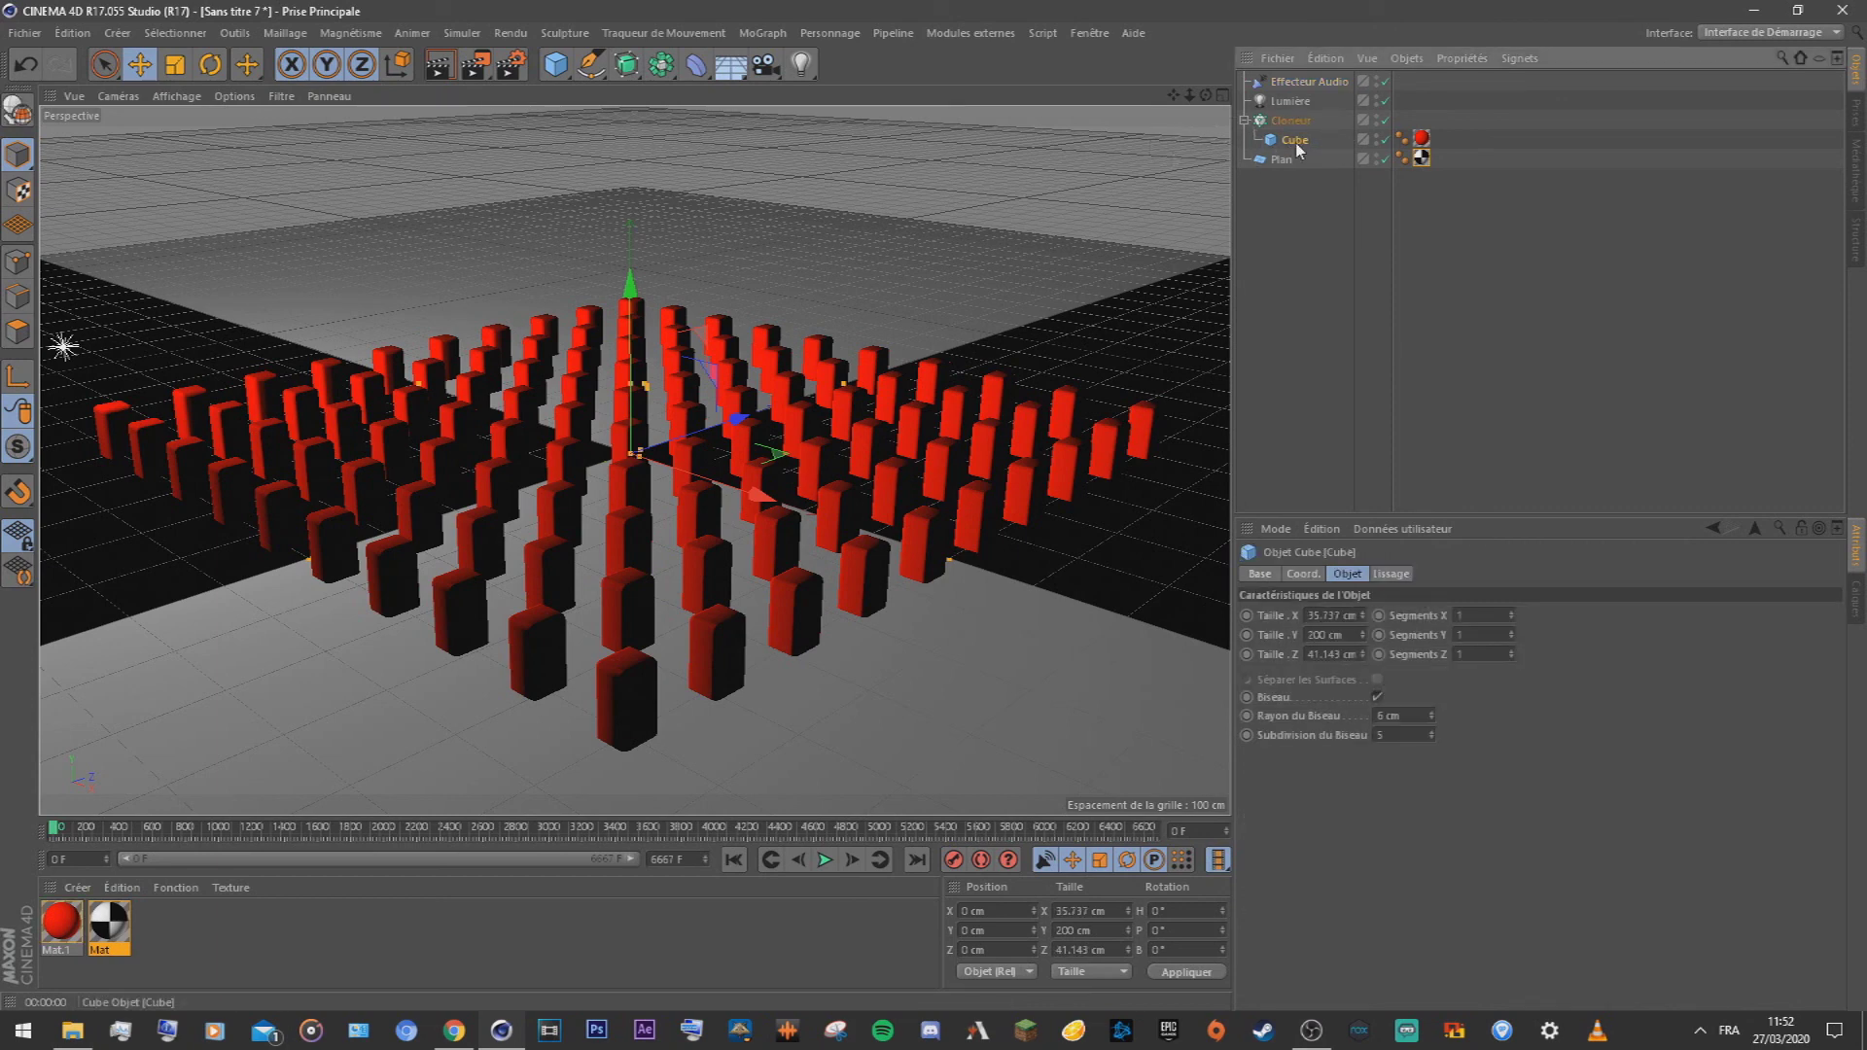
click(116, 35)
mouse_move(148, 64)
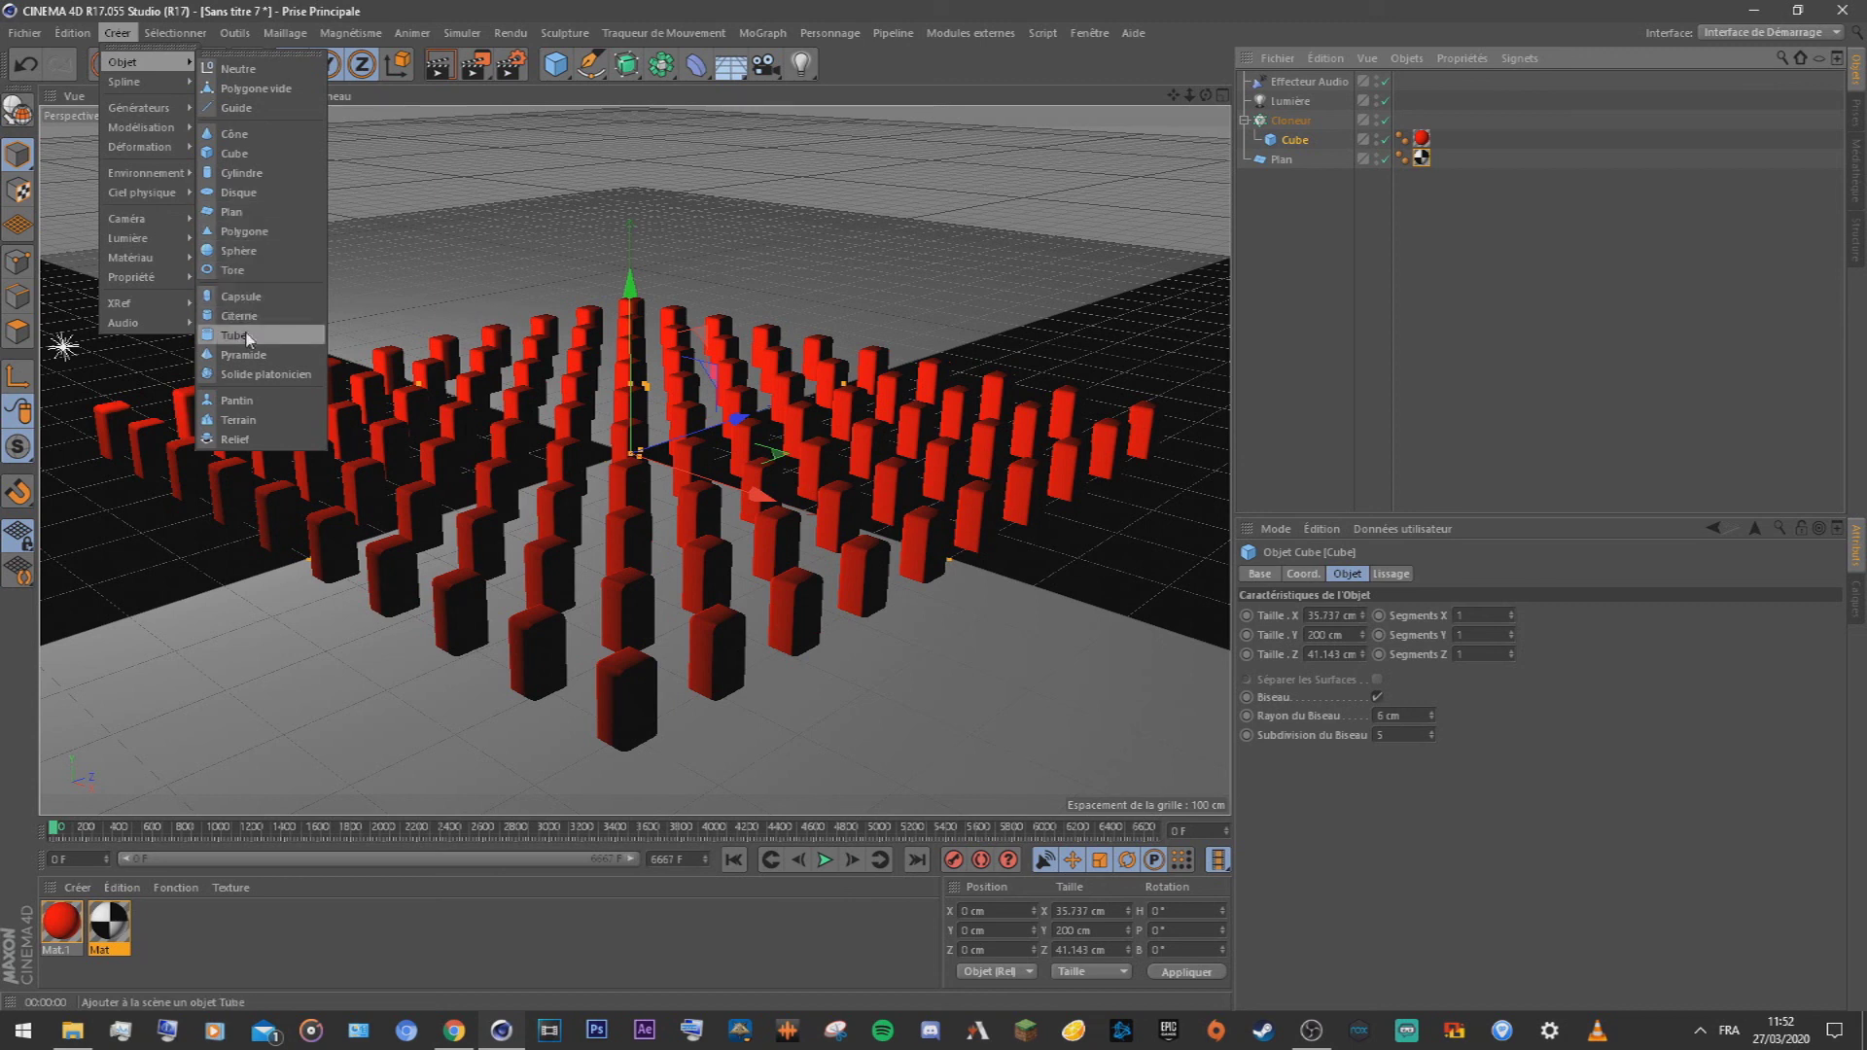
click(1307, 273)
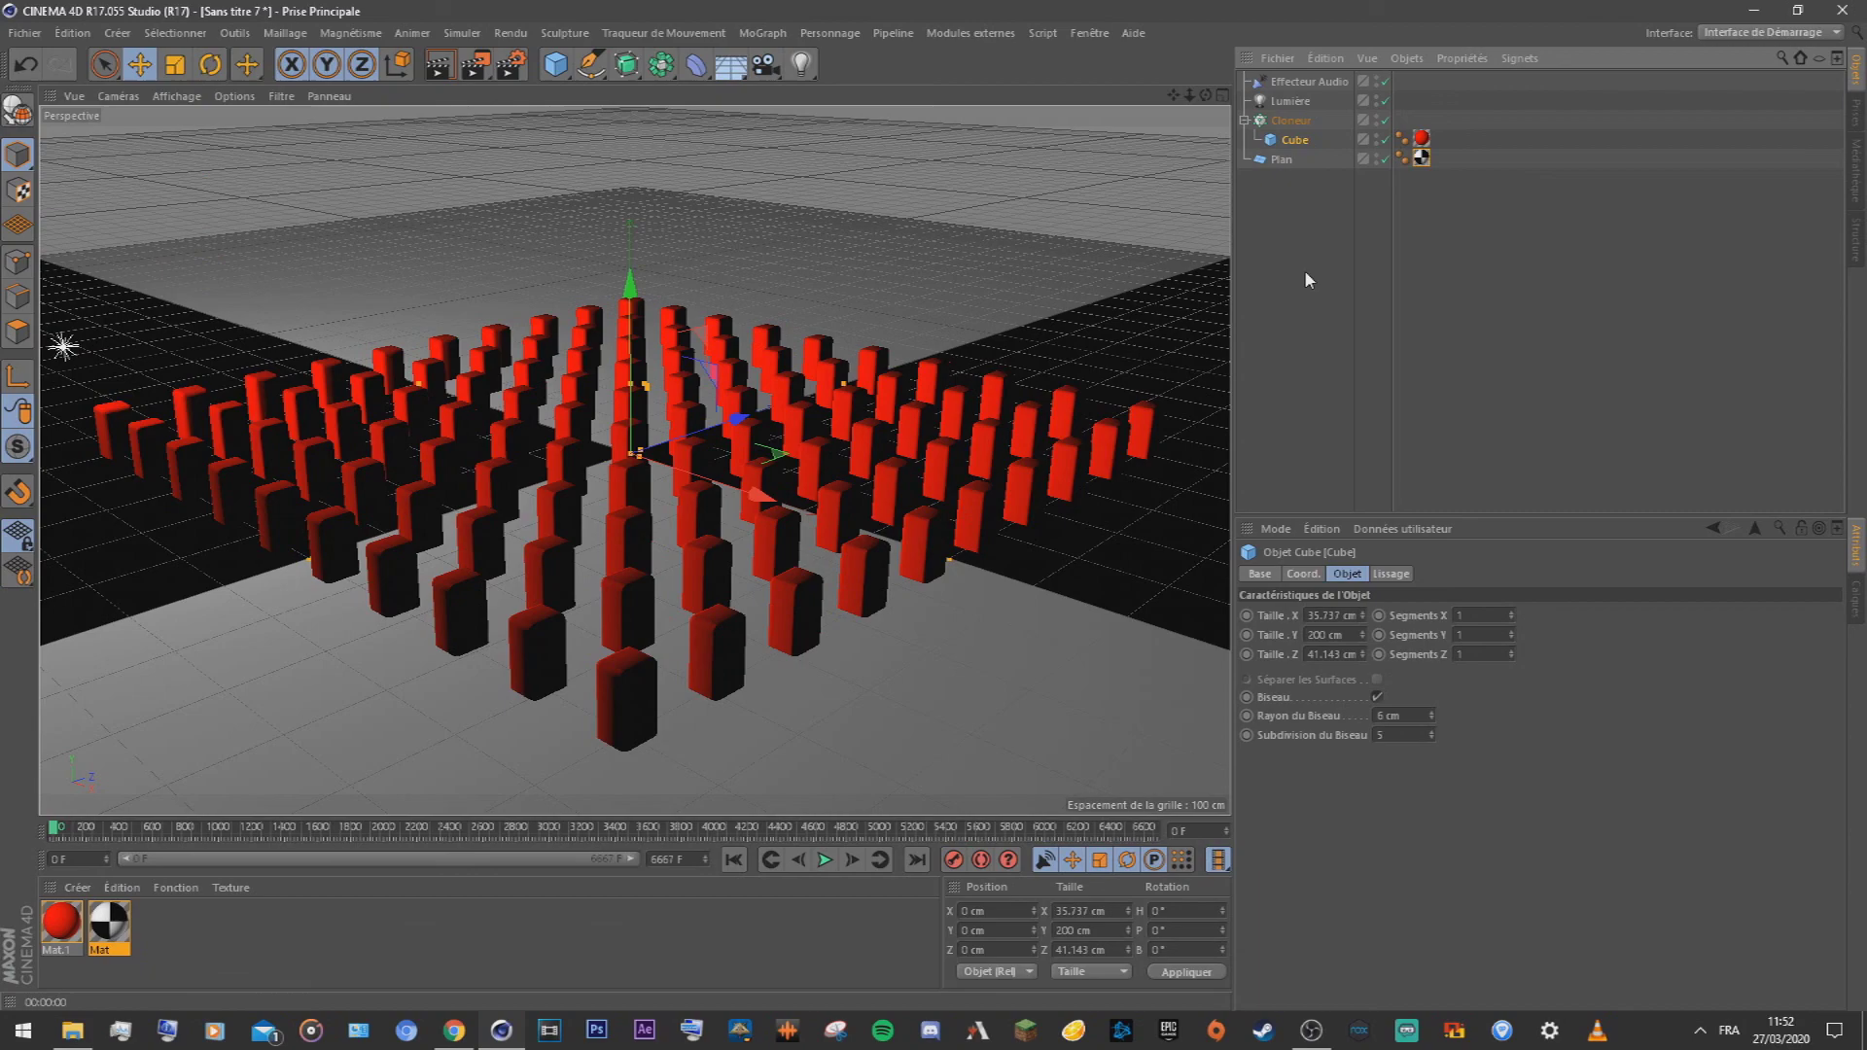